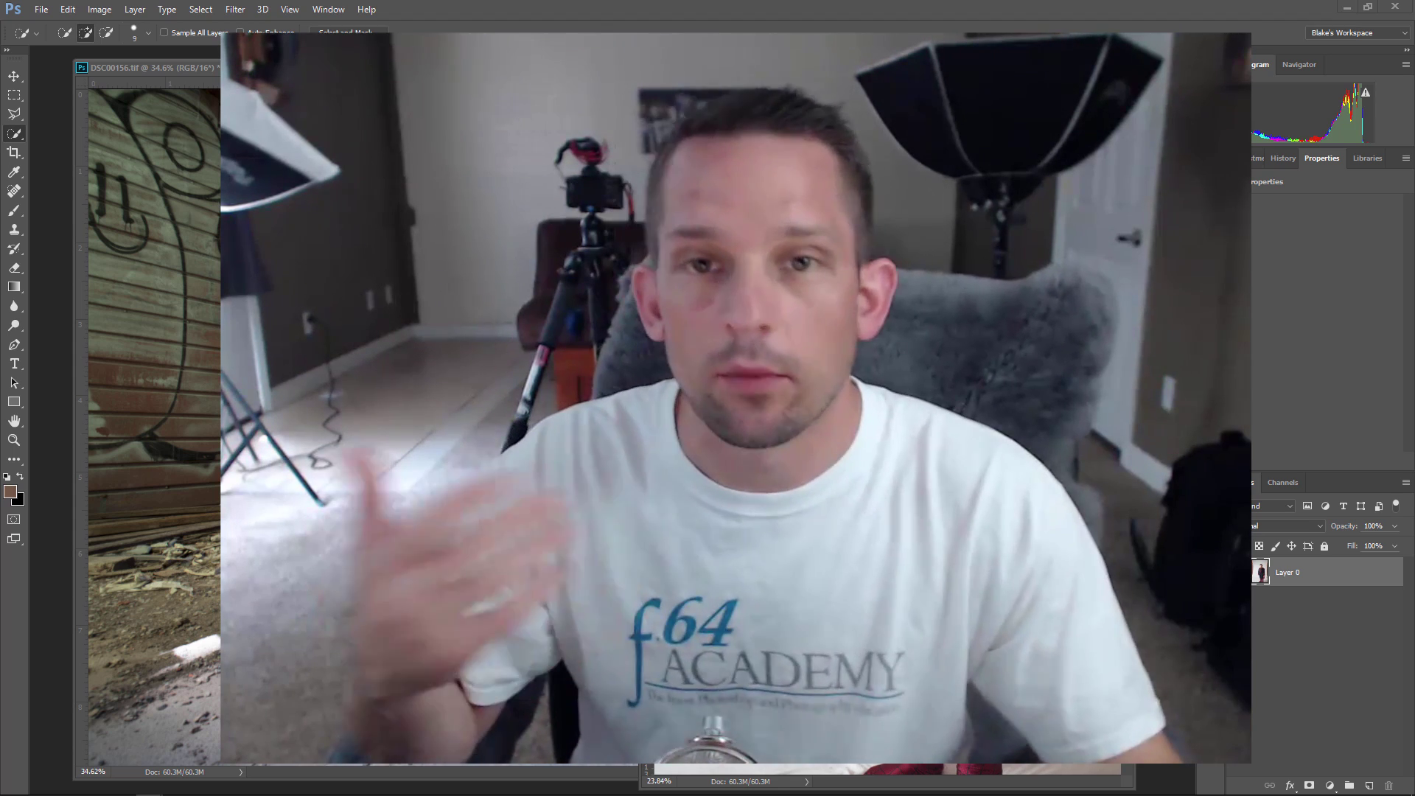
{"action": "key", "text": "ctrl+z"}
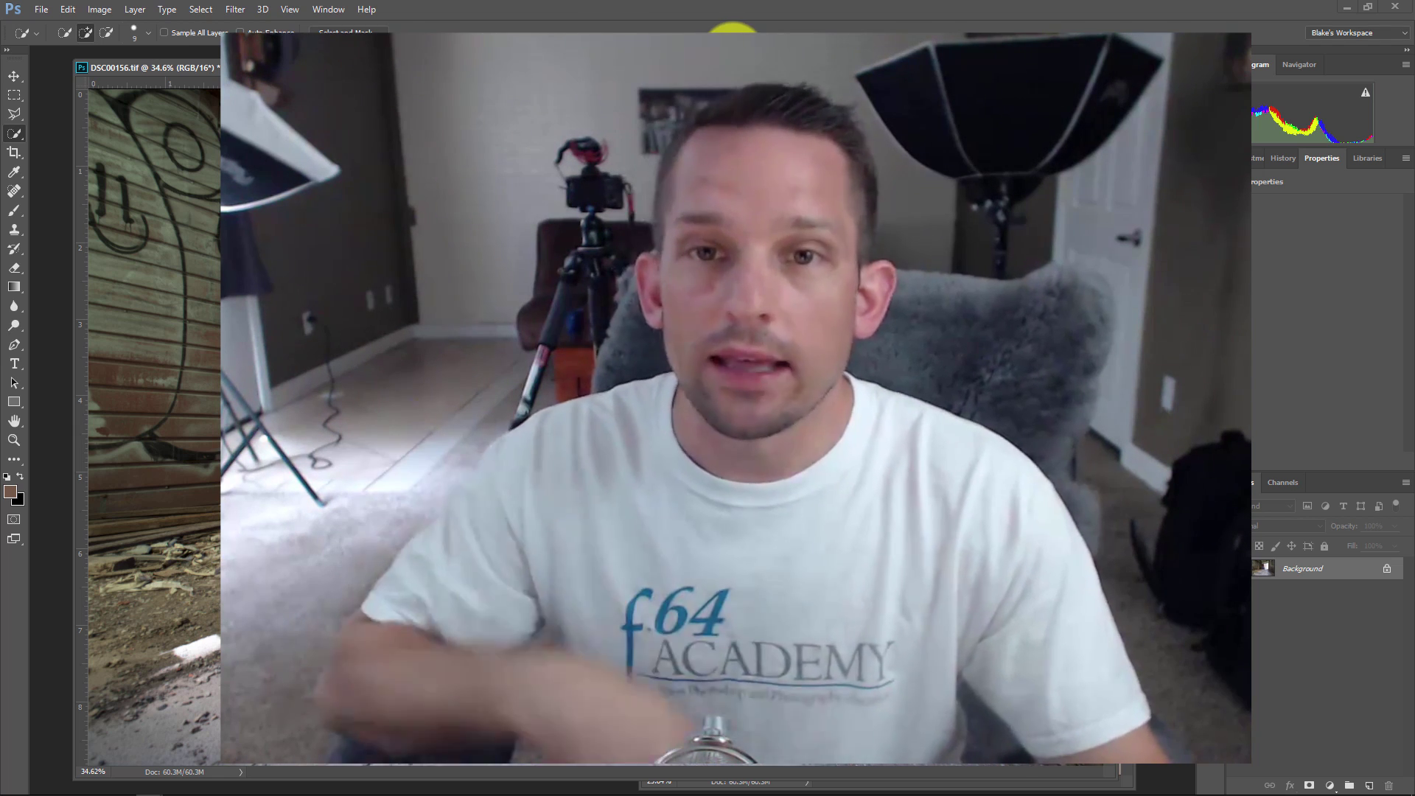
{"action": "key", "text": "ctrl+z"}
{"action": "key", "text": "ctrl+z"}
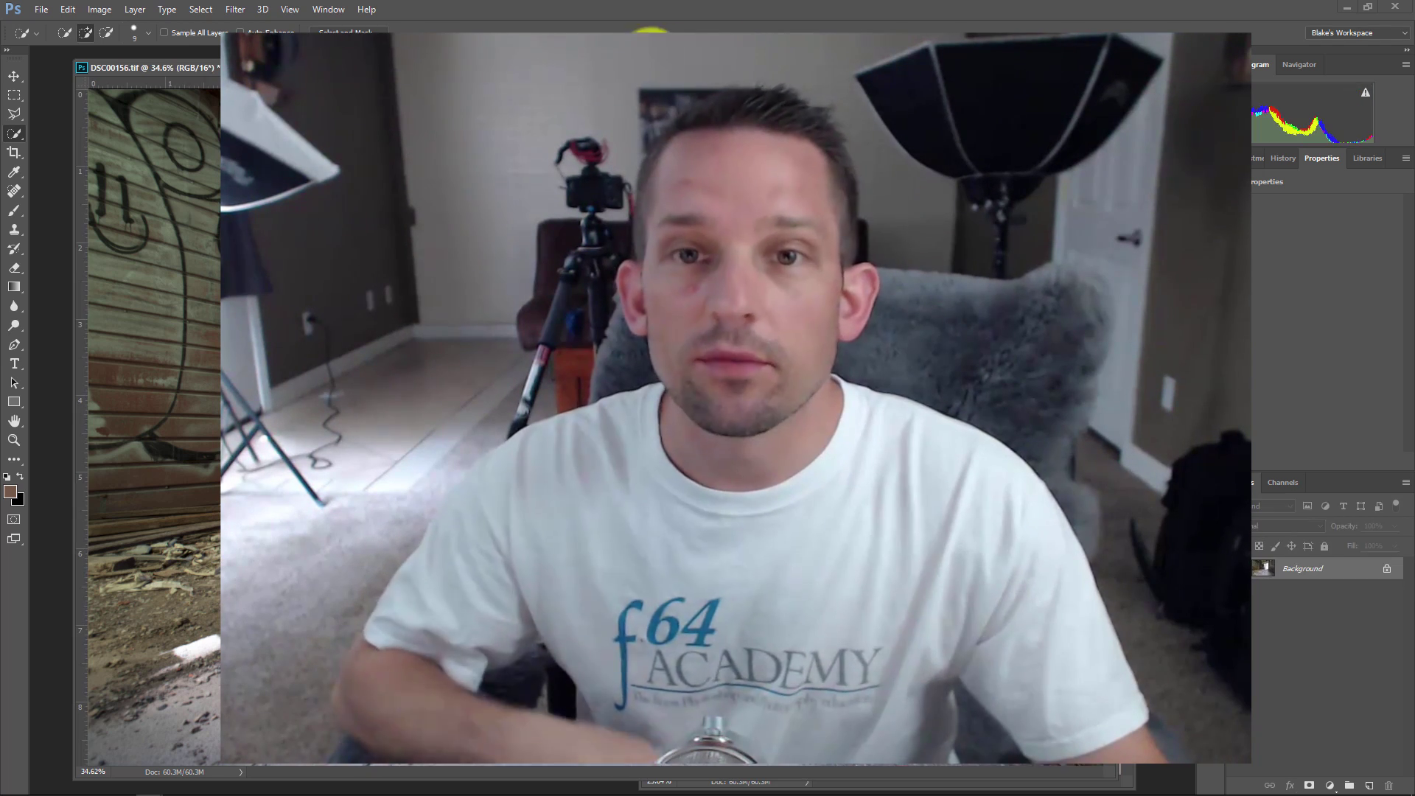
{"action": "key", "text": "ctrl+z"}
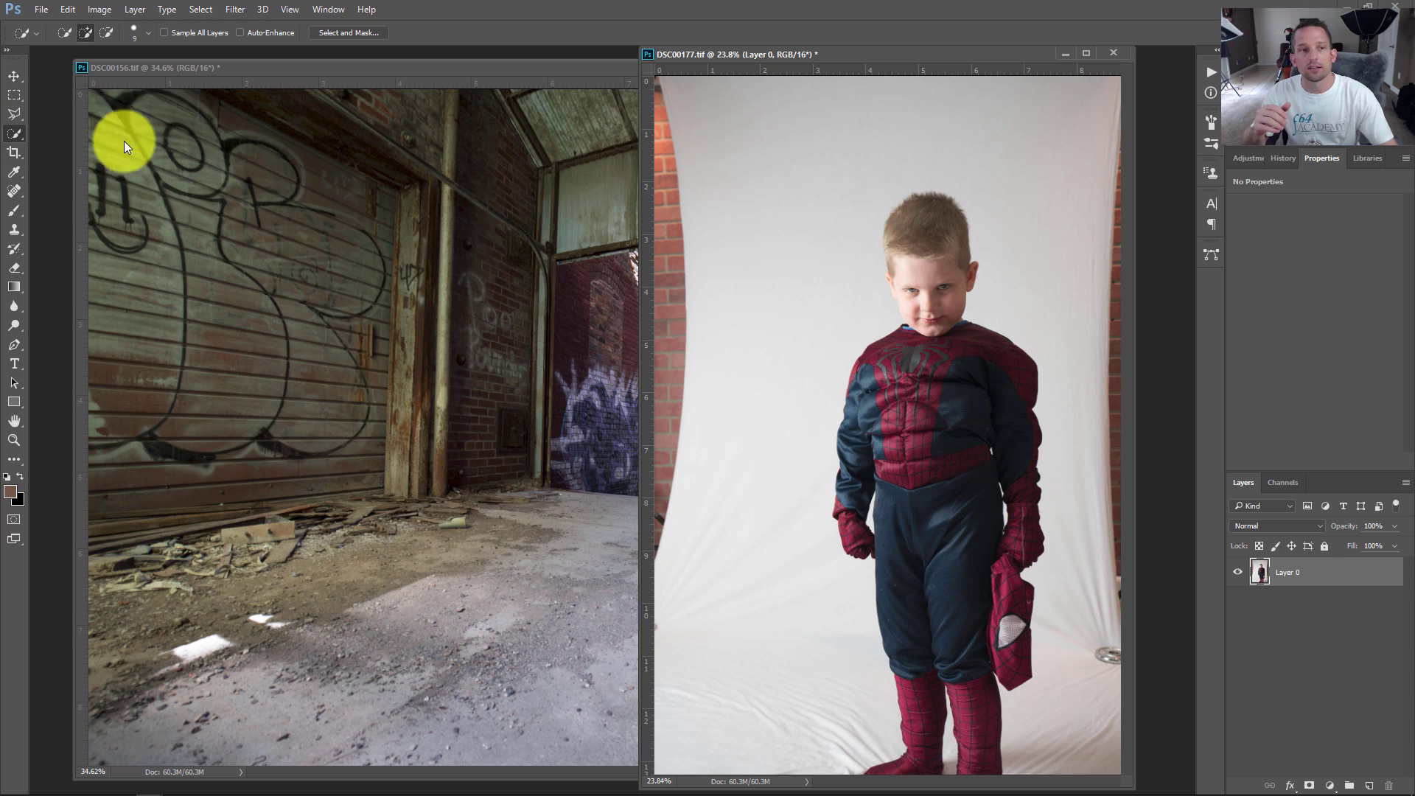
- Try selecting the boy, including his head and face, with the Quick Selection tool, and clear the selection
{"action": "mouse_move", "coordinate": [923, 387]}
{"action": "left_mouse_down"}
{"action": "mouse_move", "coordinate": [906, 474]}
{"action": "mouse_move", "coordinate": [926, 522]}
{"action": "mouse_move", "coordinate": [950, 447]}
{"action": "mouse_move", "coordinate": [914, 225]}
{"action": "left_mouse_up"}
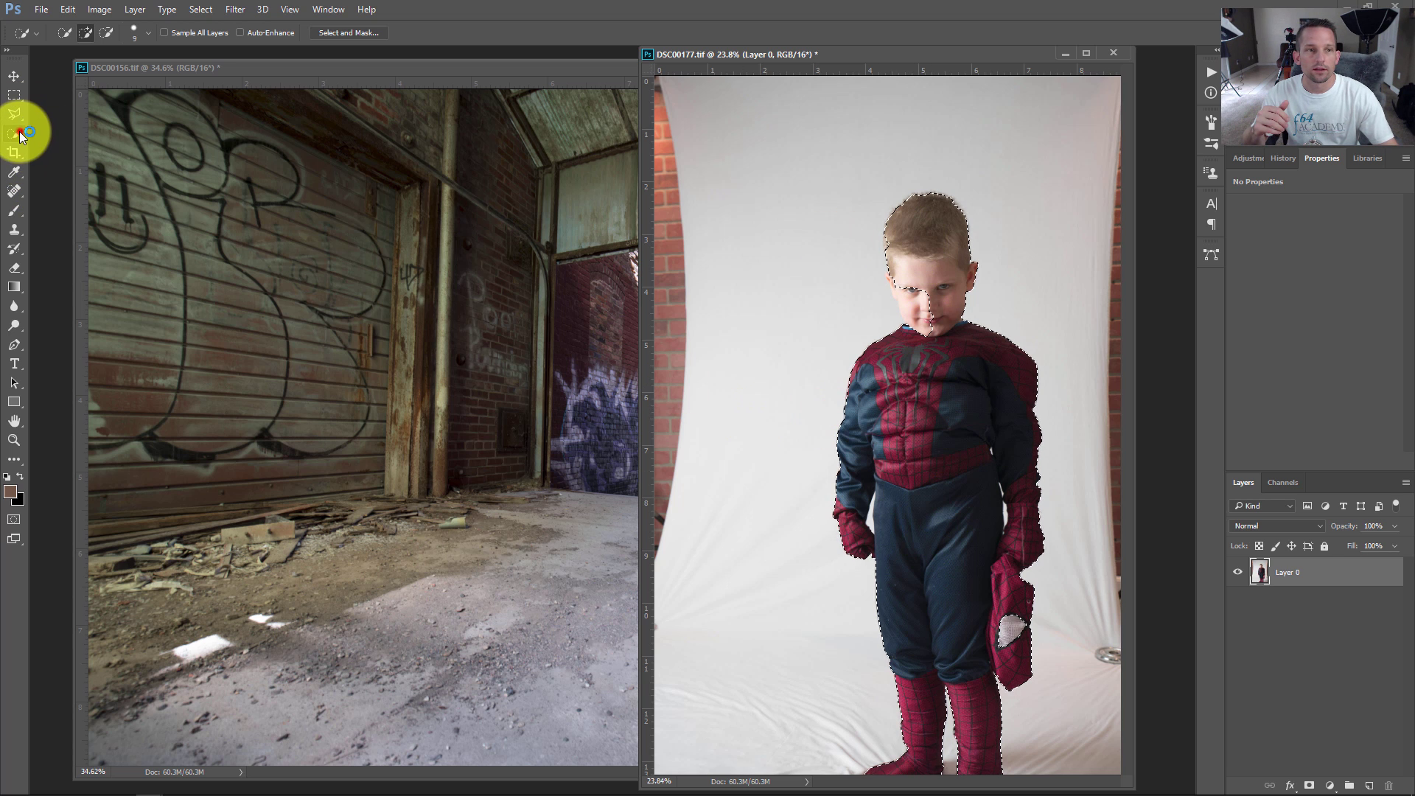
{"action": "left_click", "coordinate": [20, 136]}
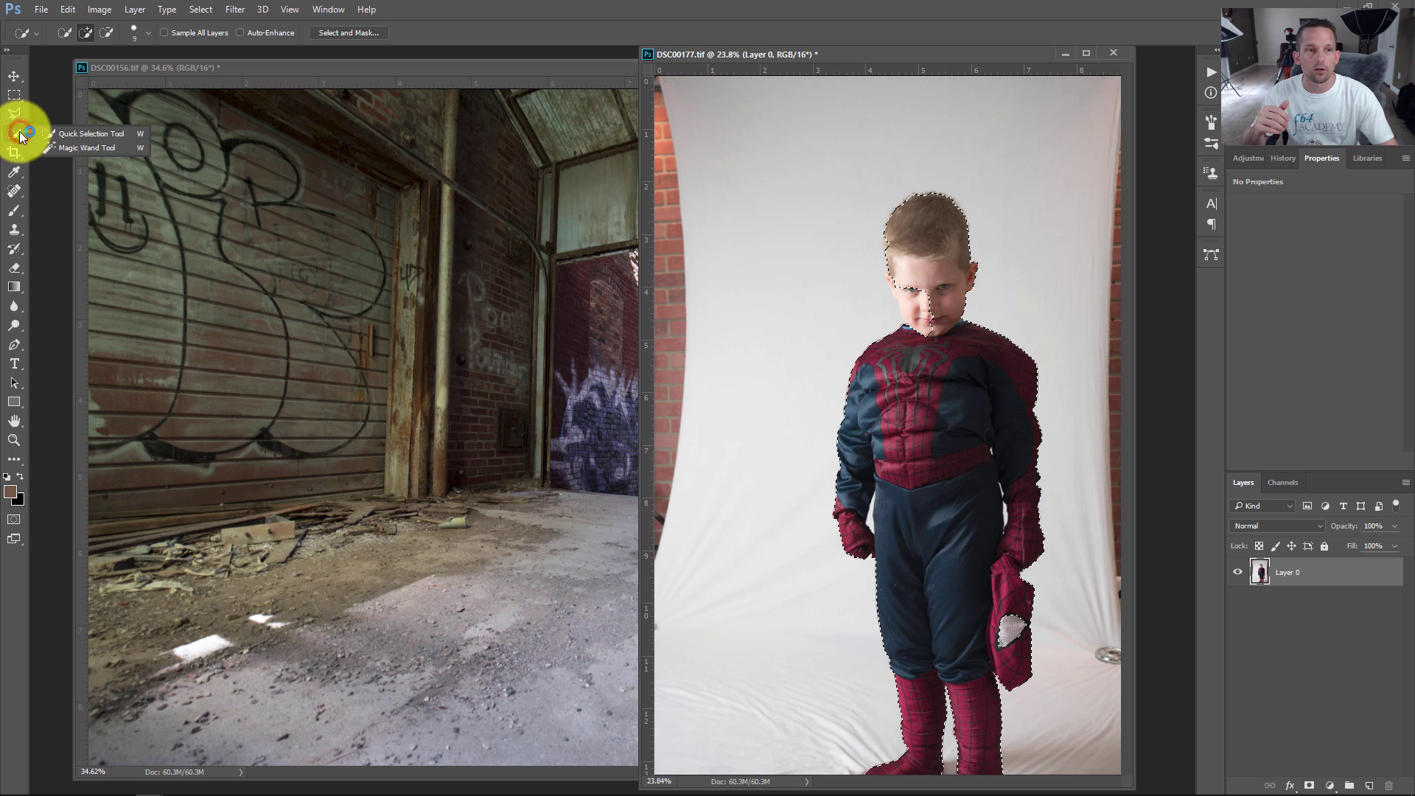
{"action": "left_click", "coordinate": [59, 137]}
{"action": "left_click_drag", "start_coordinate": [917, 300], "coordinate": [916, 243]}
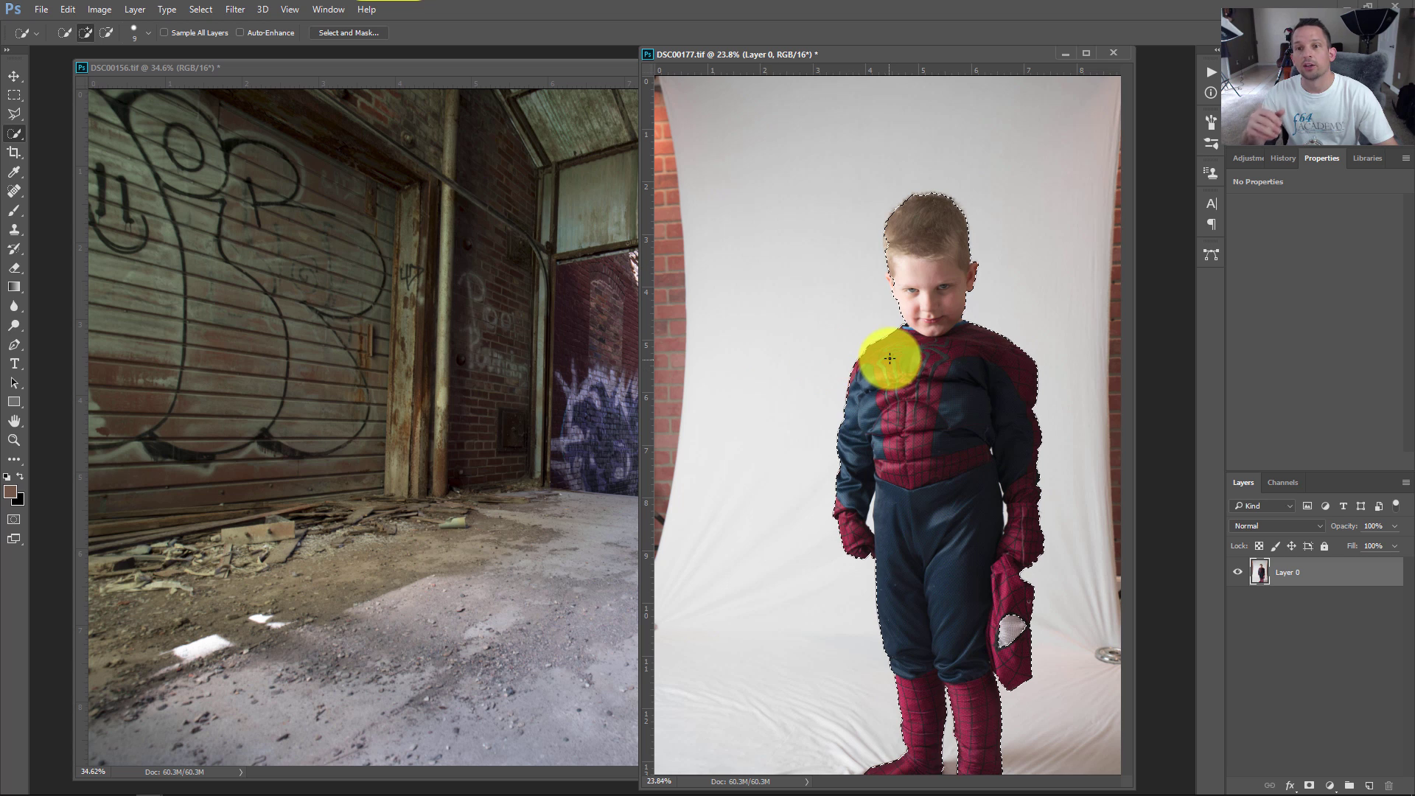
{"action": "key", "text": "ctrl+d"}
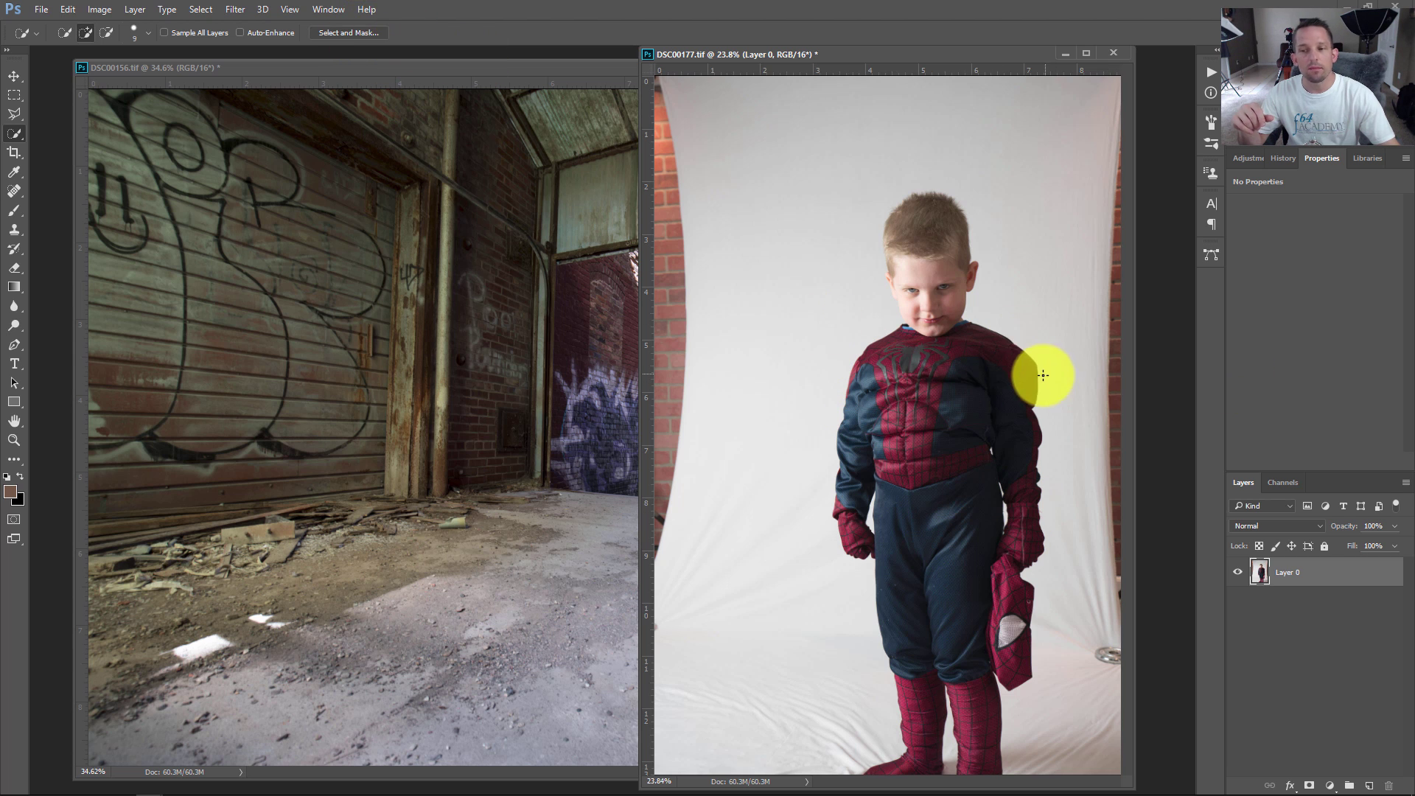
- Open the boy's photo in Select and Mask, starting from the Quick Selection tool
{"action": "left_click", "coordinate": [14, 115]}
{"action": "left_click", "coordinate": [13, 94]}
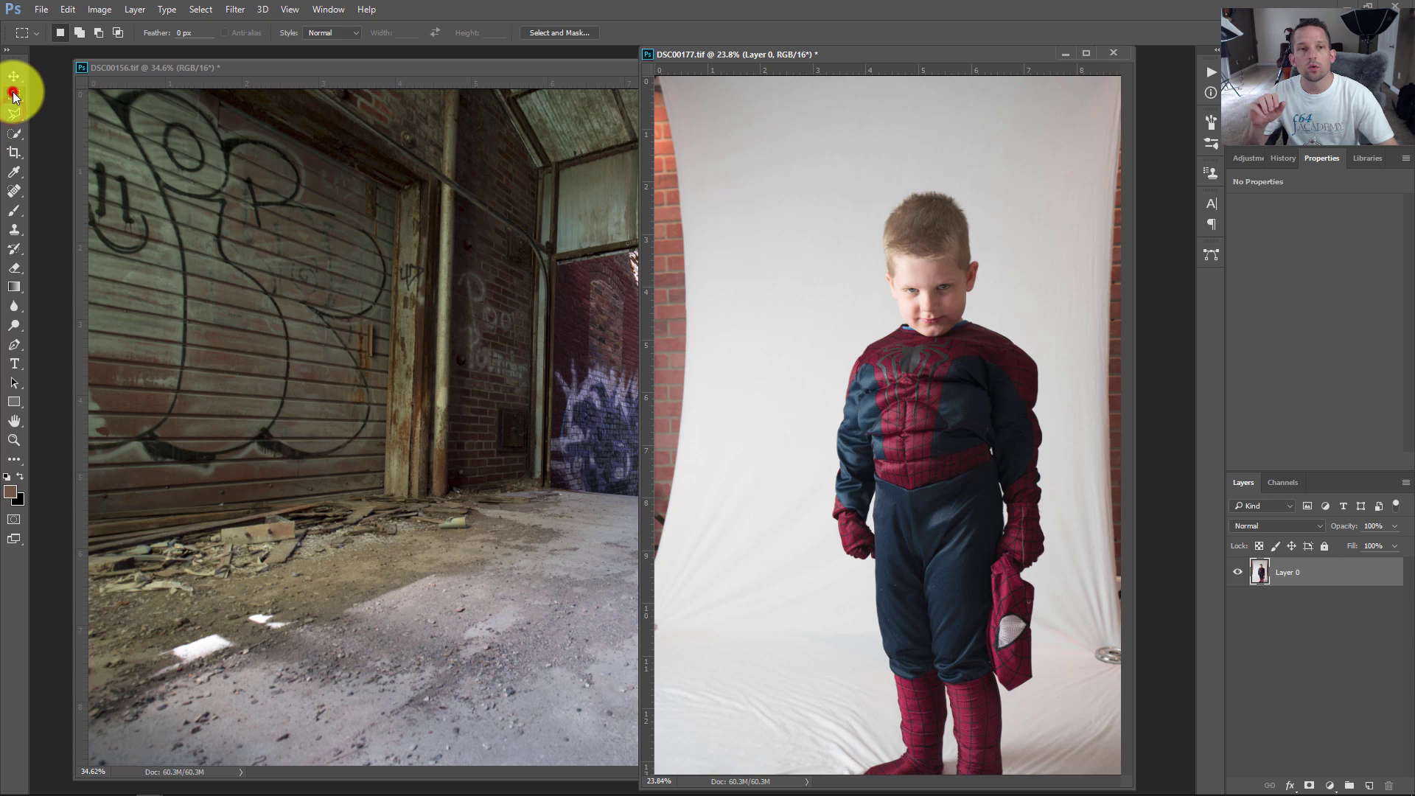
{"action": "left_click", "coordinate": [15, 133]}
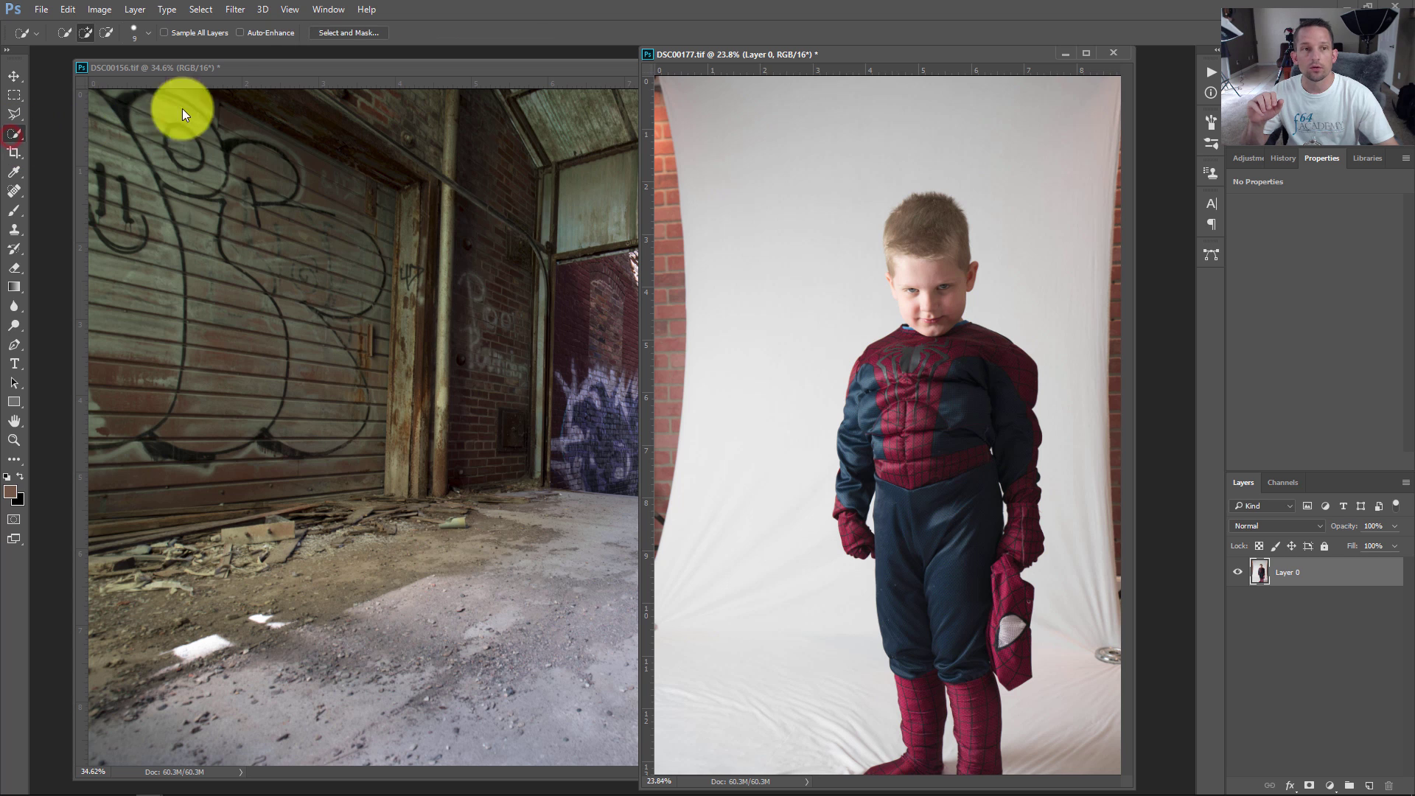
{"action": "left_click", "coordinate": [337, 35]}
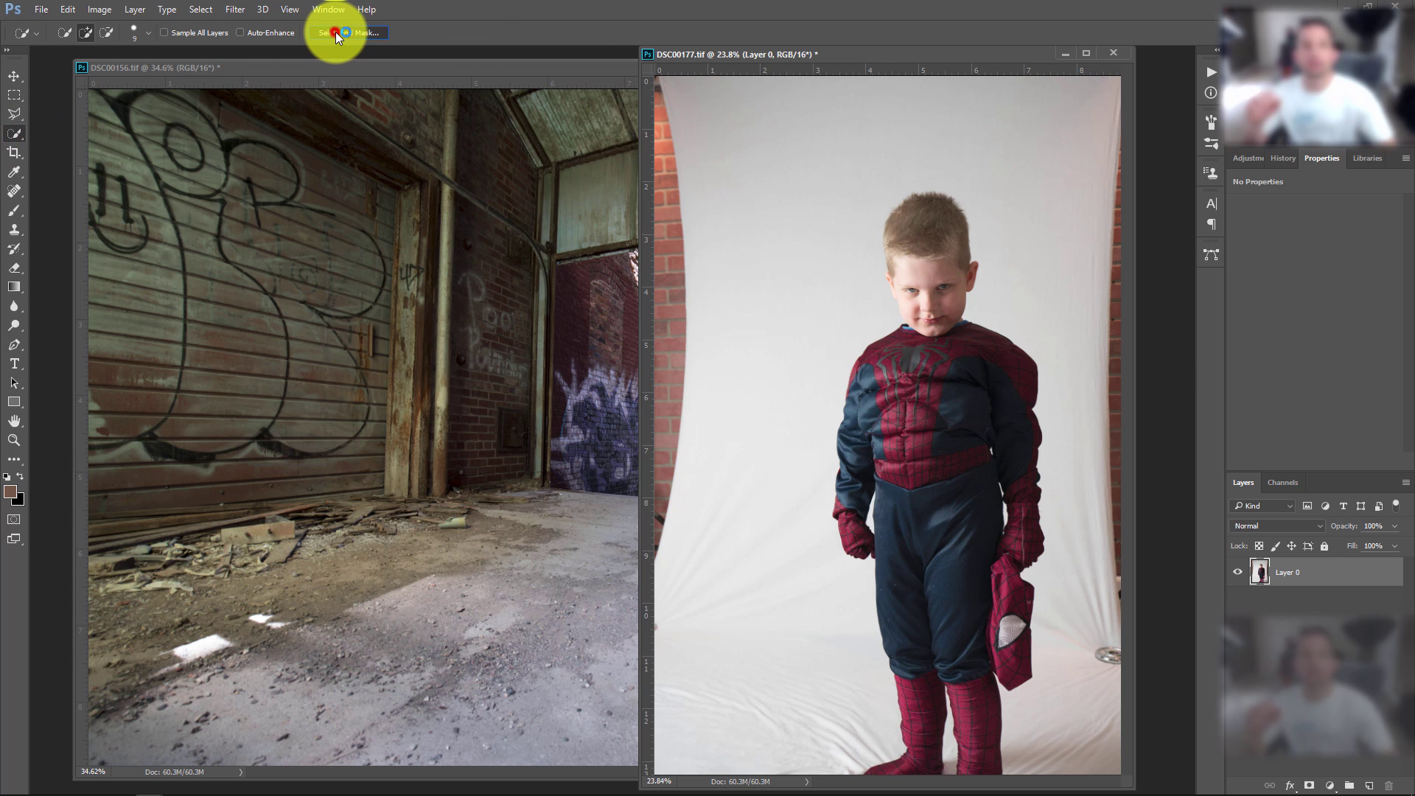
{"action": "left_click_drag", "start_coordinate": [905, 53], "coordinate": [883, 55]}
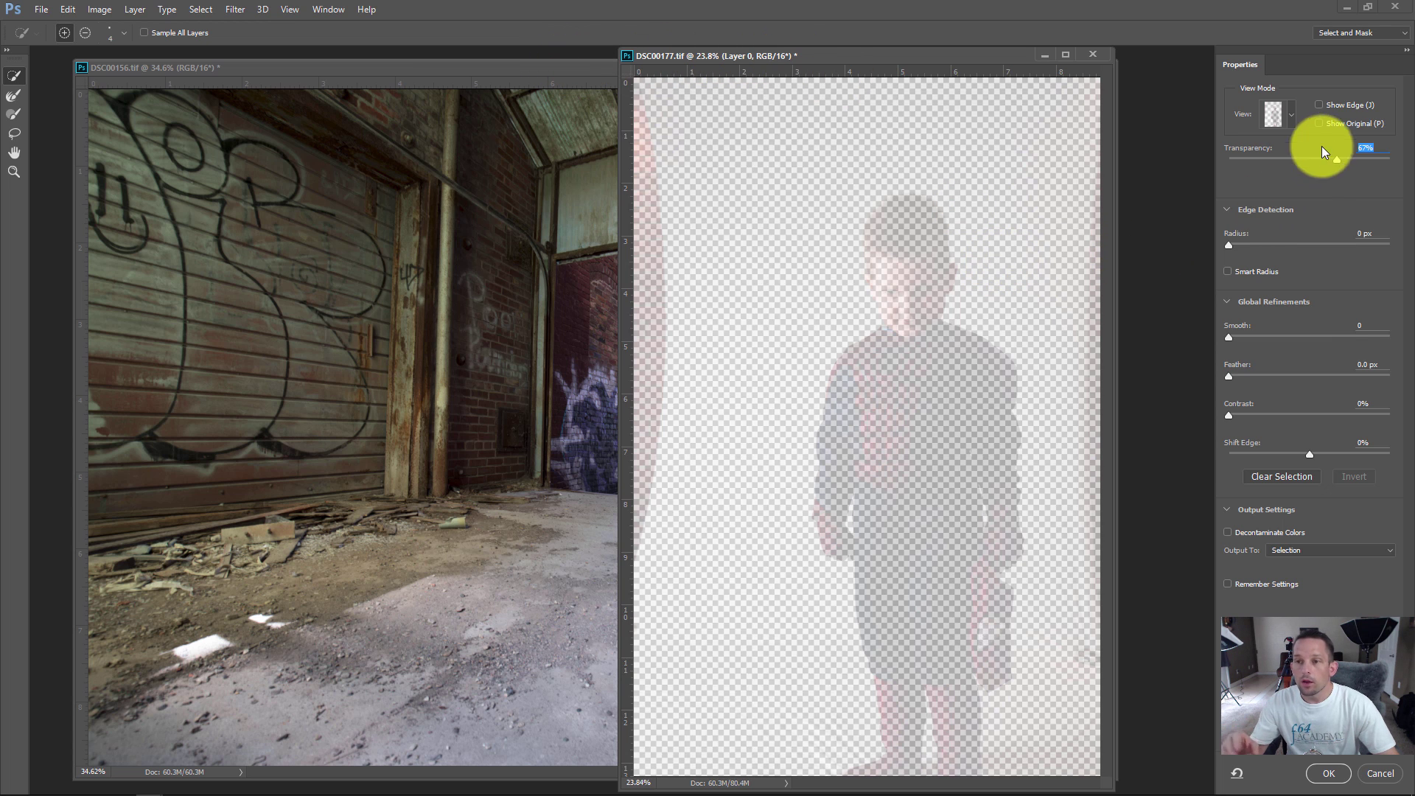
- Set the view mode to Onion Skin and the transparency to 32%
{"action": "left_click_drag", "start_coordinate": [1333, 157], "coordinate": [1286, 148]}
{"action": "left_click", "coordinate": [1287, 113]}
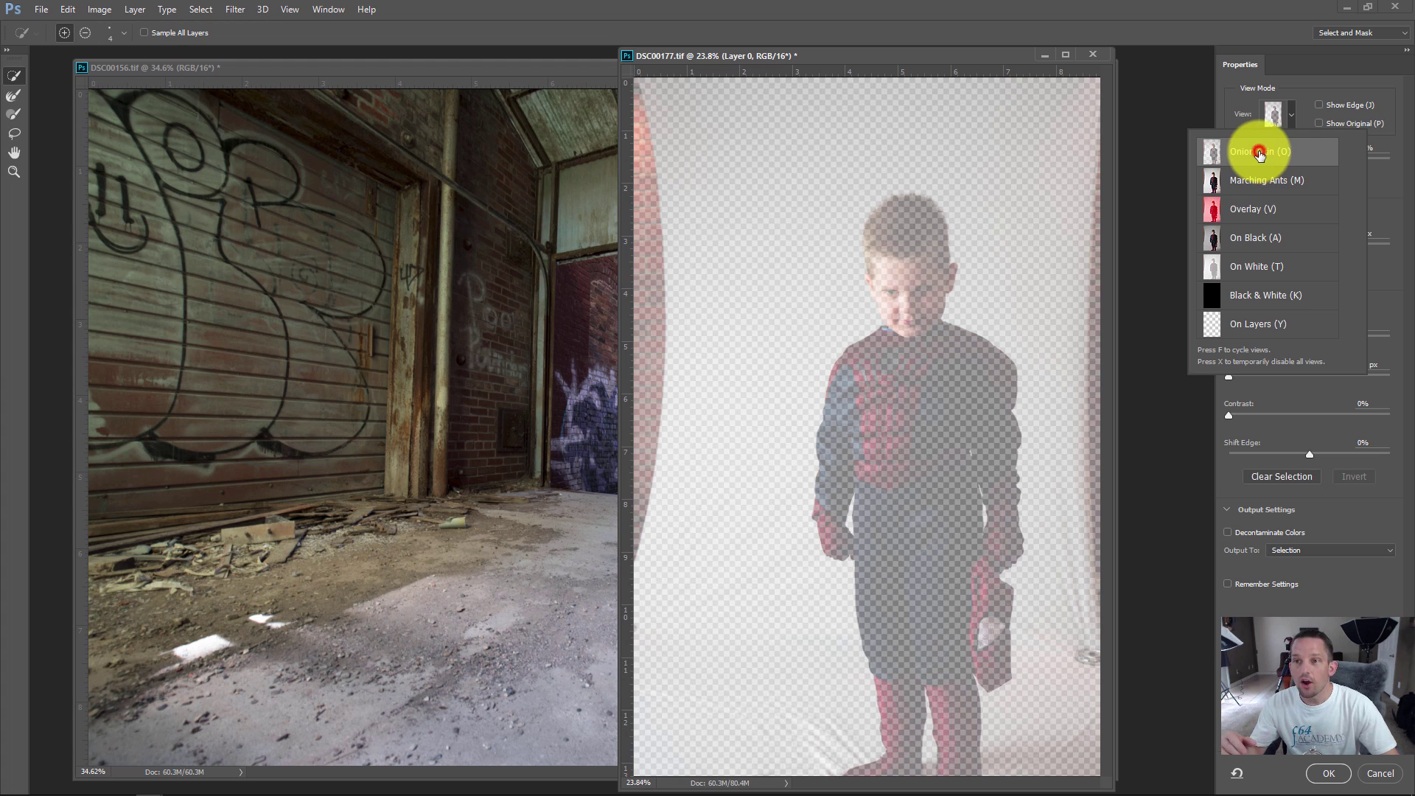
{"action": "left_click", "coordinate": [1302, 118]}
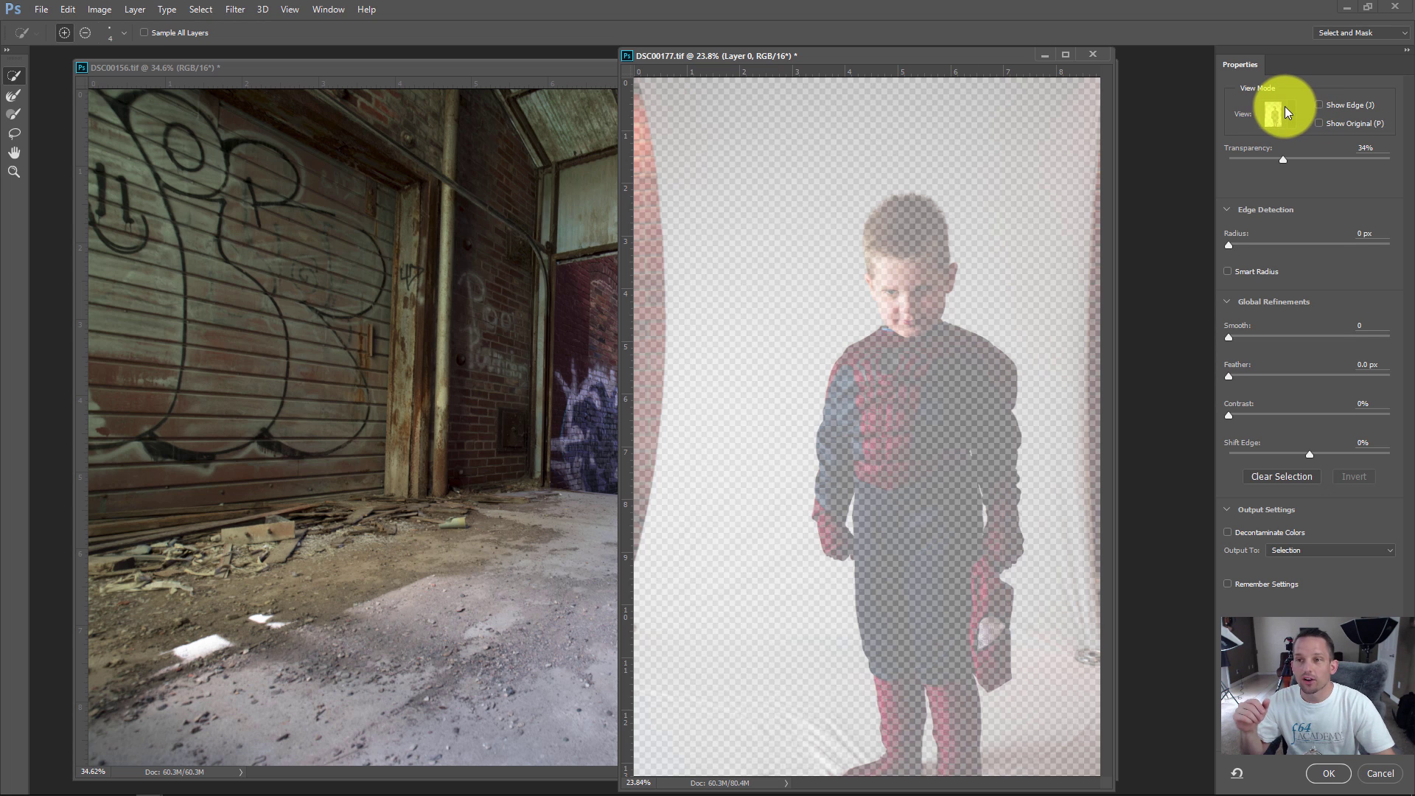
{"action": "left_click", "coordinate": [1286, 109]}
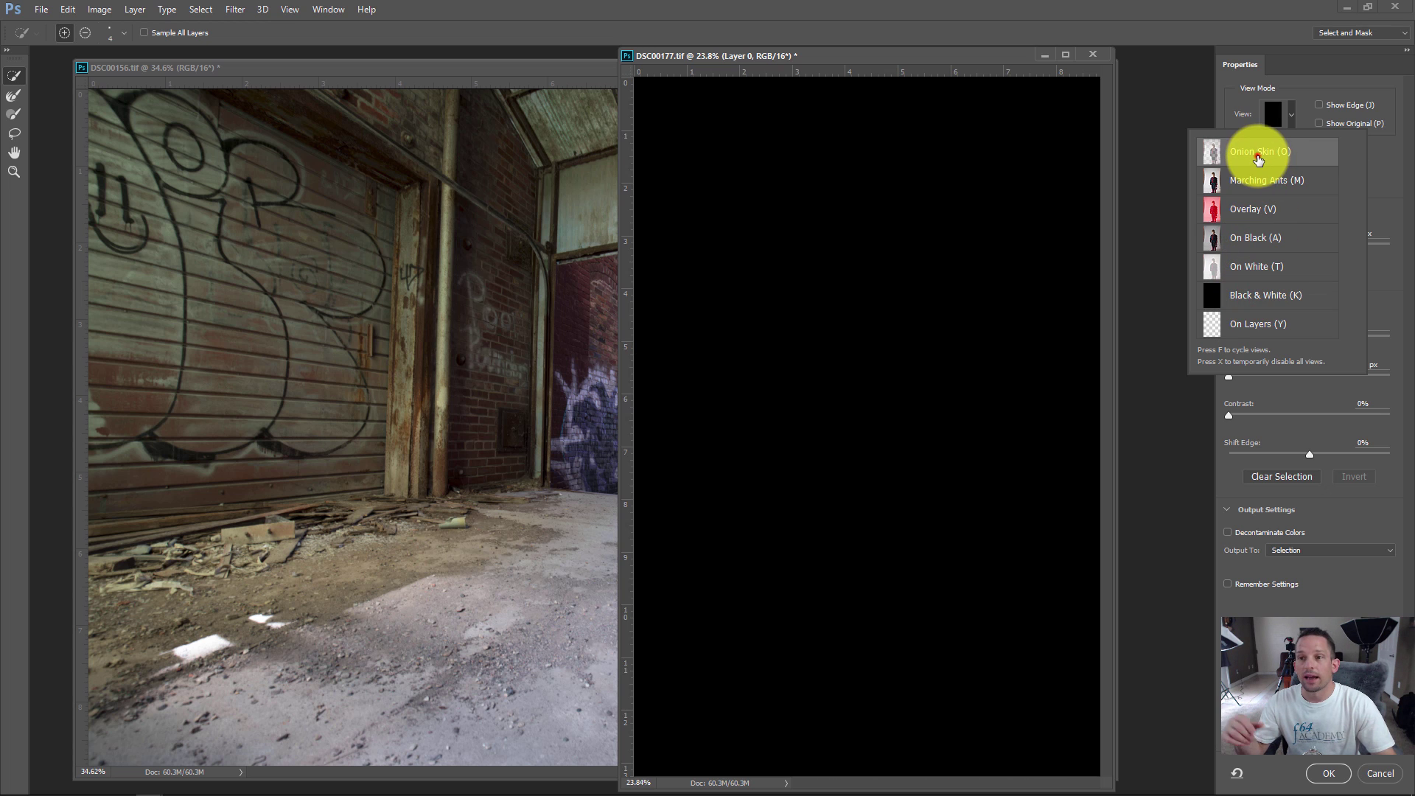
{"action": "left_click", "coordinate": [1306, 113]}
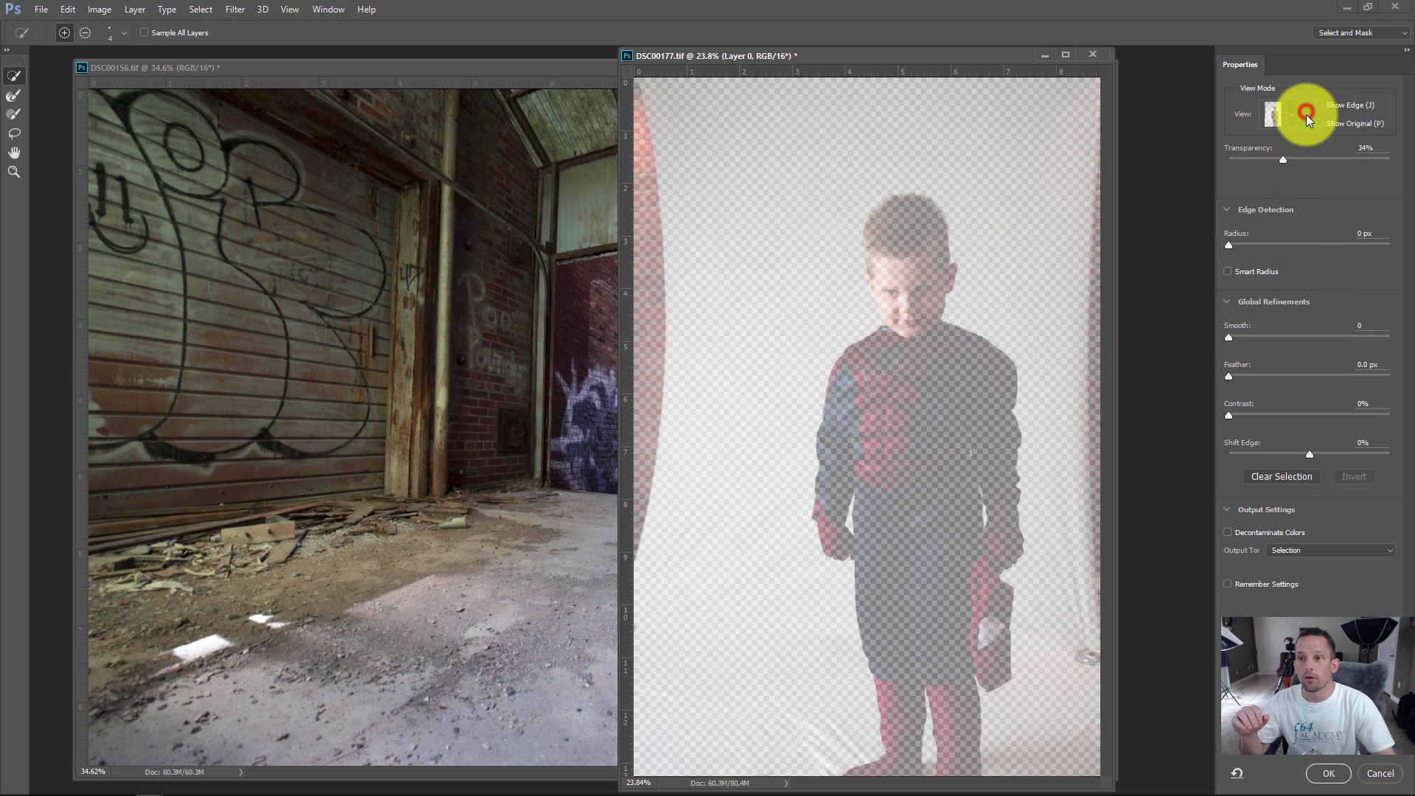
{"action": "left_click_drag", "start_coordinate": [1333, 153], "coordinate": [1281, 149]}
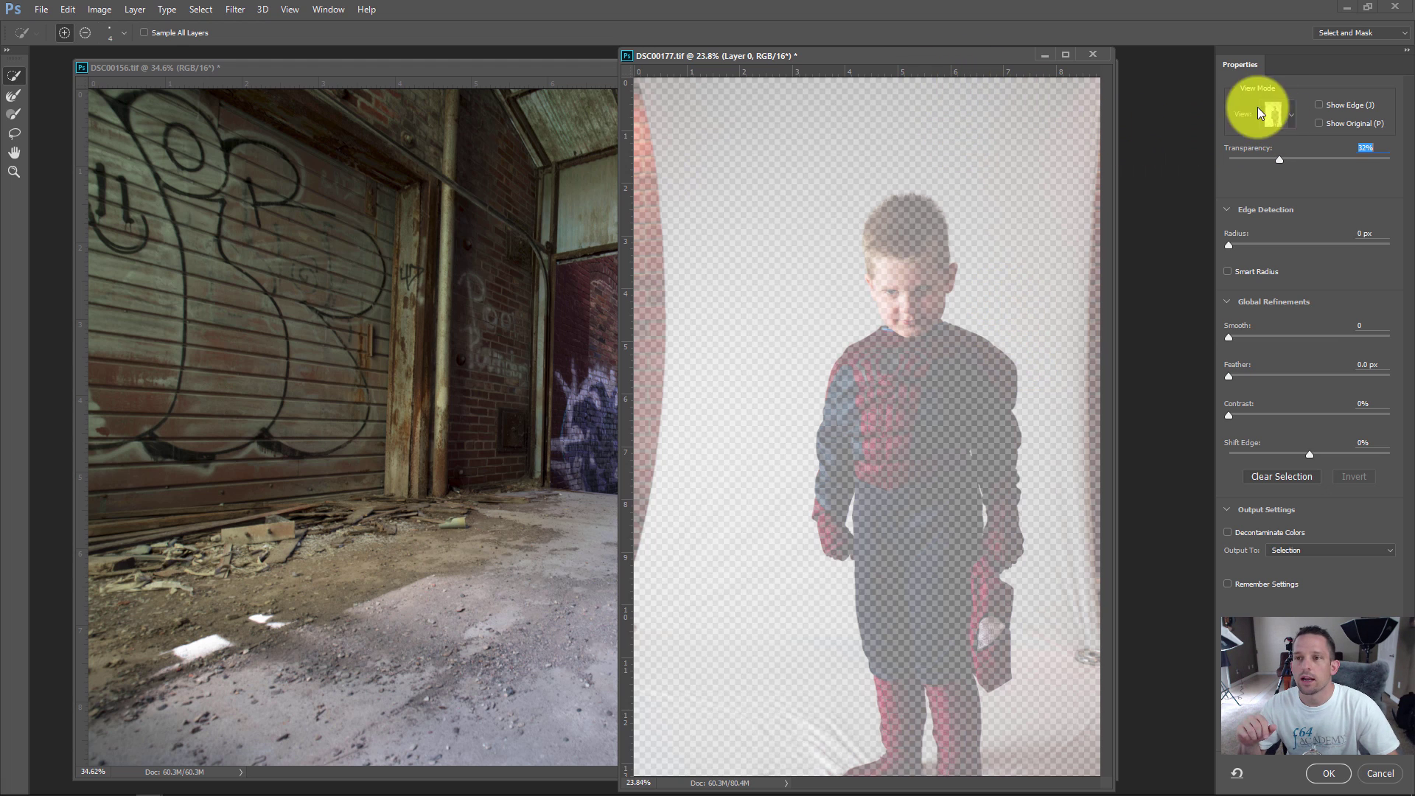
- Try out larger and smaller selection brush sizes over the boy, ending at 1300 px
{"action": "key", "text": "bracketright"}
{"action": "key", "text": "bracketright"}
{"action": "key", "text": "bracketright"}
{"action": "key", "text": "bracketright"}
{"action": "key", "text": "bracketright"}
{"action": "key", "text": "bracketright"}
{"action": "key", "text": "bracketright"}
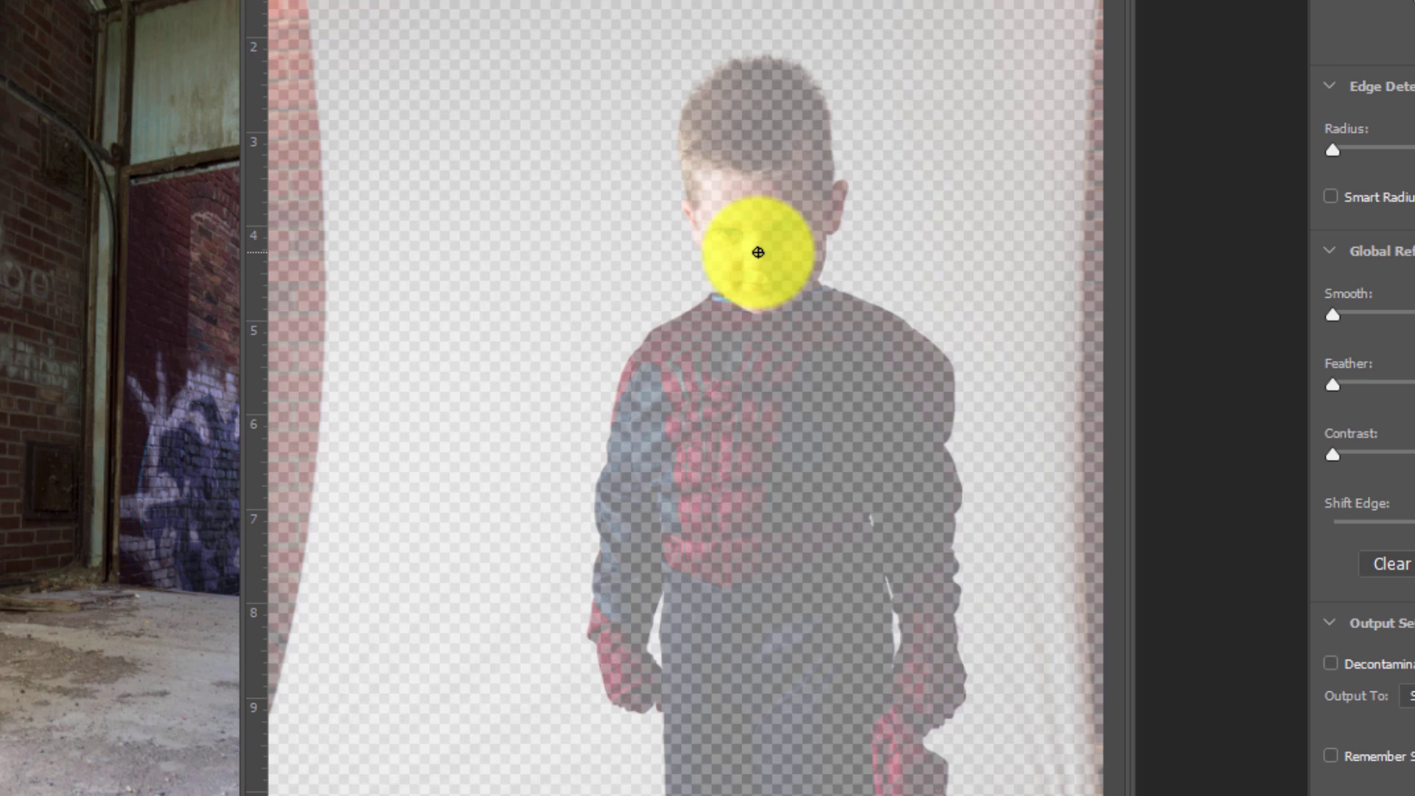
{"action": "key", "text": "bracketright"}
{"action": "key", "text": "bracketright"}
{"action": "key", "text": "bracketright"}
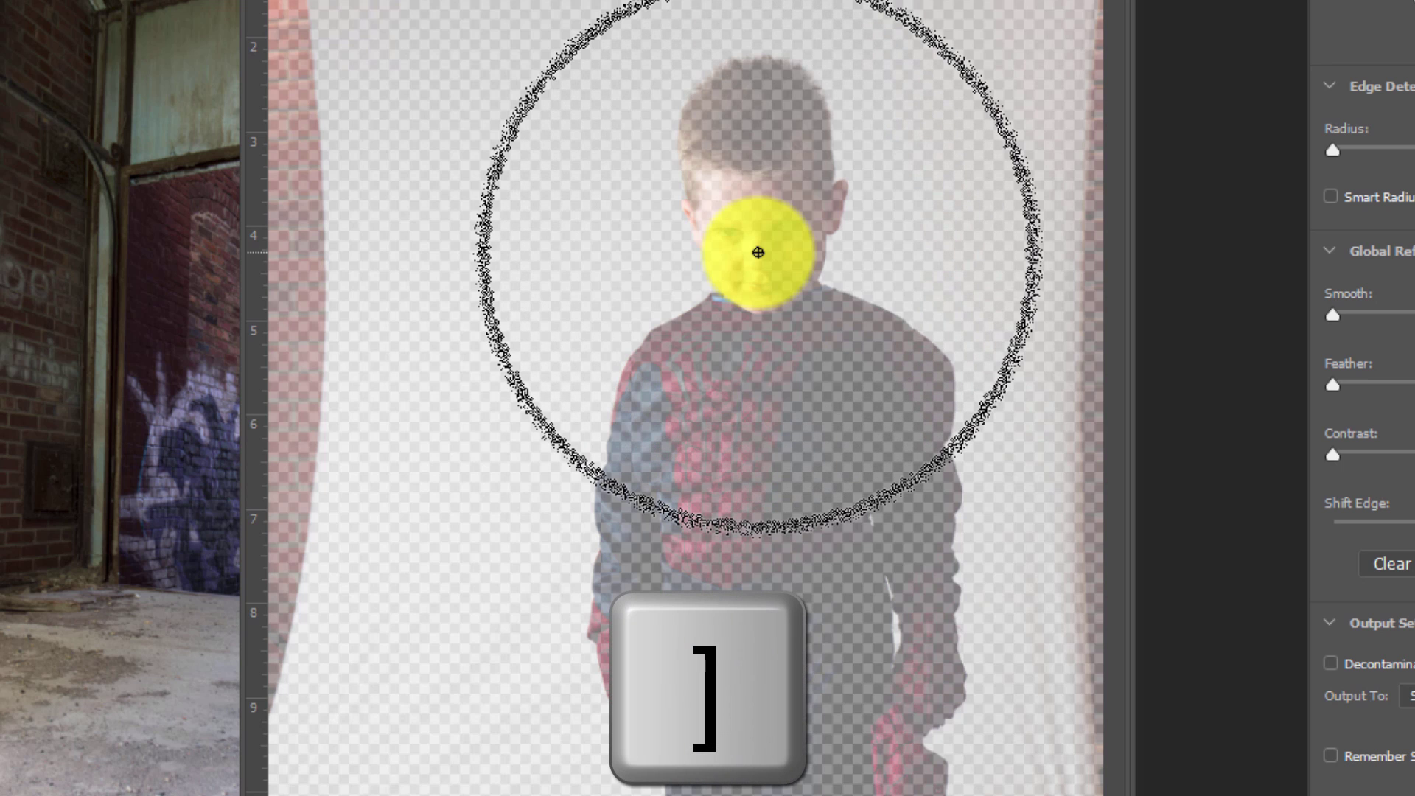
{"action": "key", "text": "bracketright"}
{"action": "key", "text": "bracketleft"}
{"action": "key", "text": "bracketleft"}
{"action": "key", "text": "bracketleft"}
{"action": "key", "text": "bracketleft"}
{"action": "key", "text": "bracketleft"}
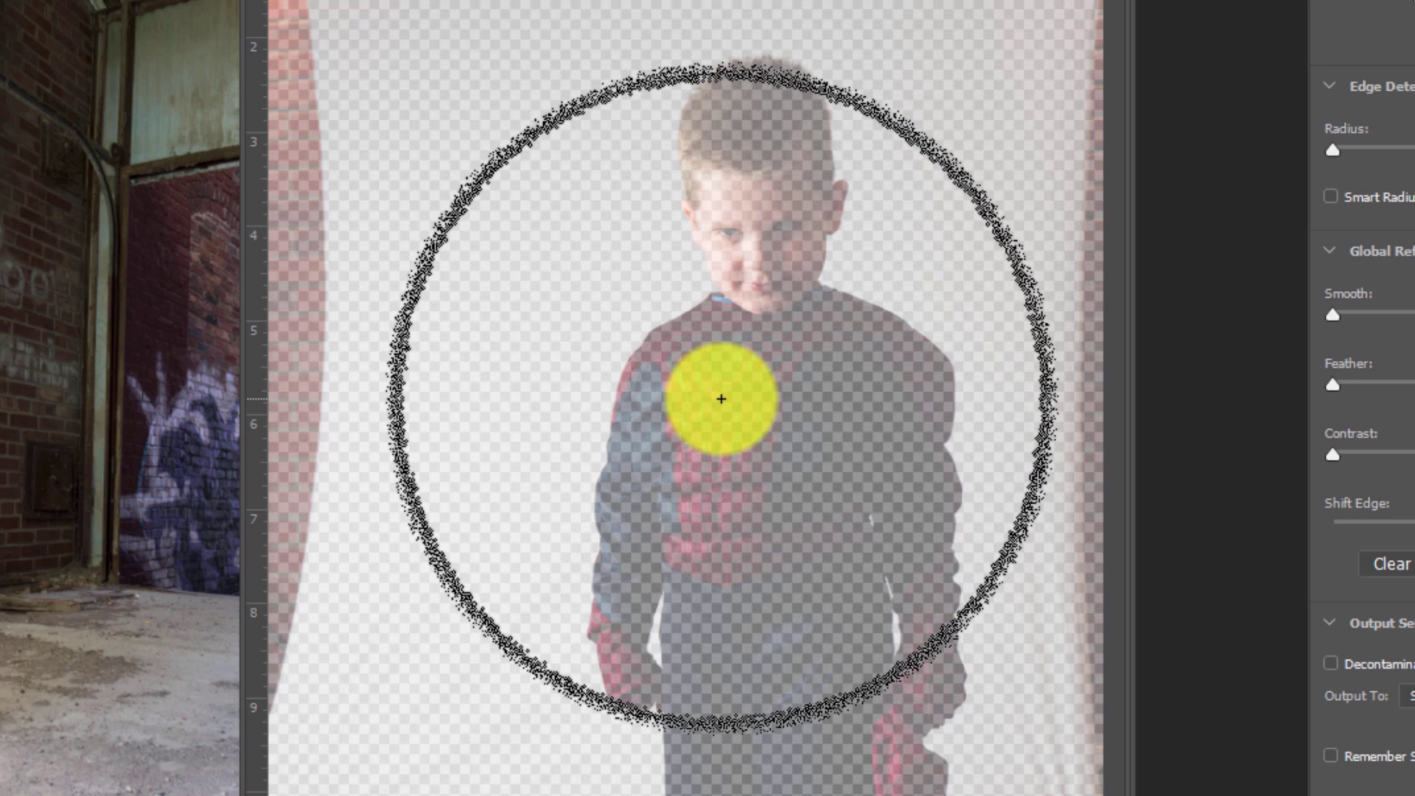
- Try brush hardness values of 100% and 48%, and return the hardness to 0%
{"action": "right_click", "coordinate": [721, 397]}
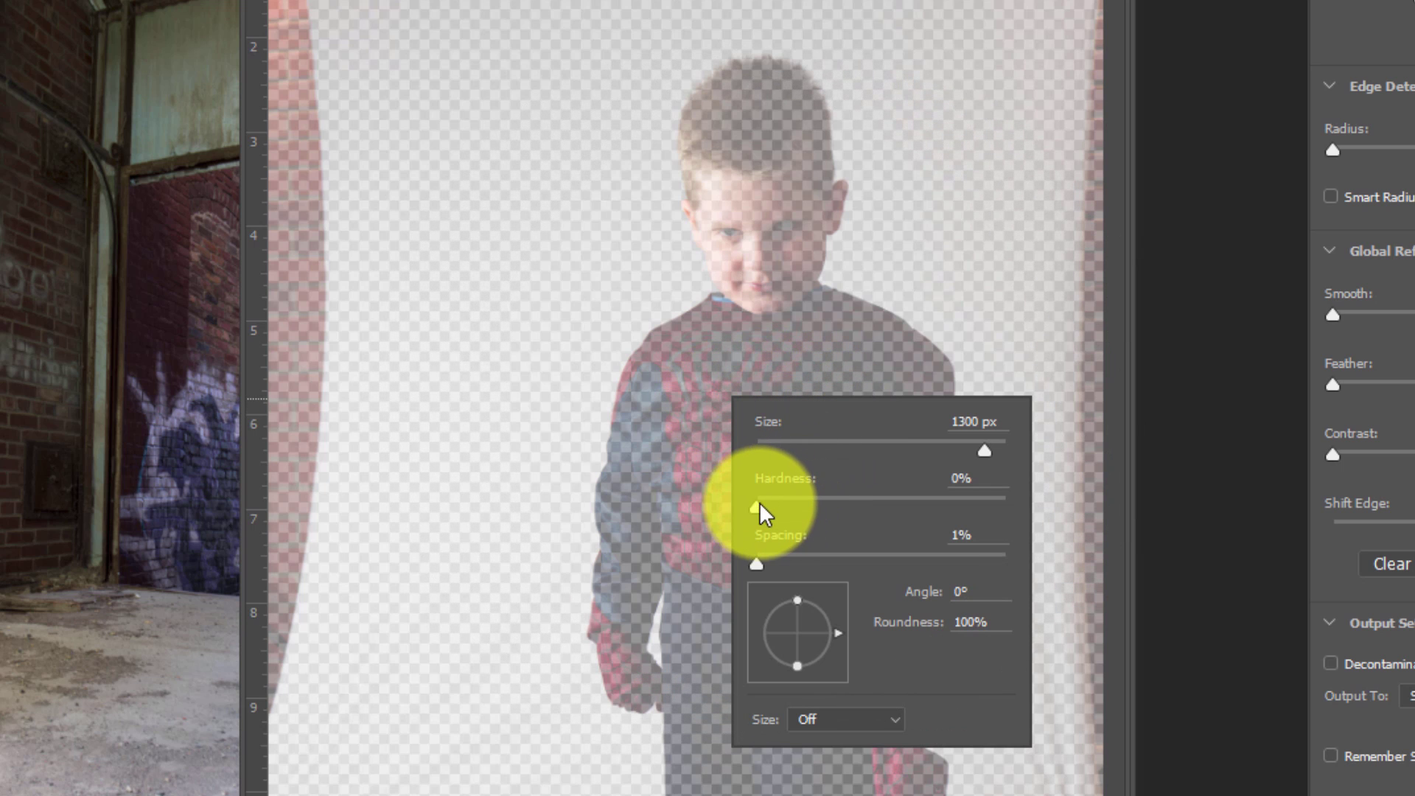
{"action": "left_click_drag", "start_coordinate": [756, 507], "coordinate": [1007, 508]}
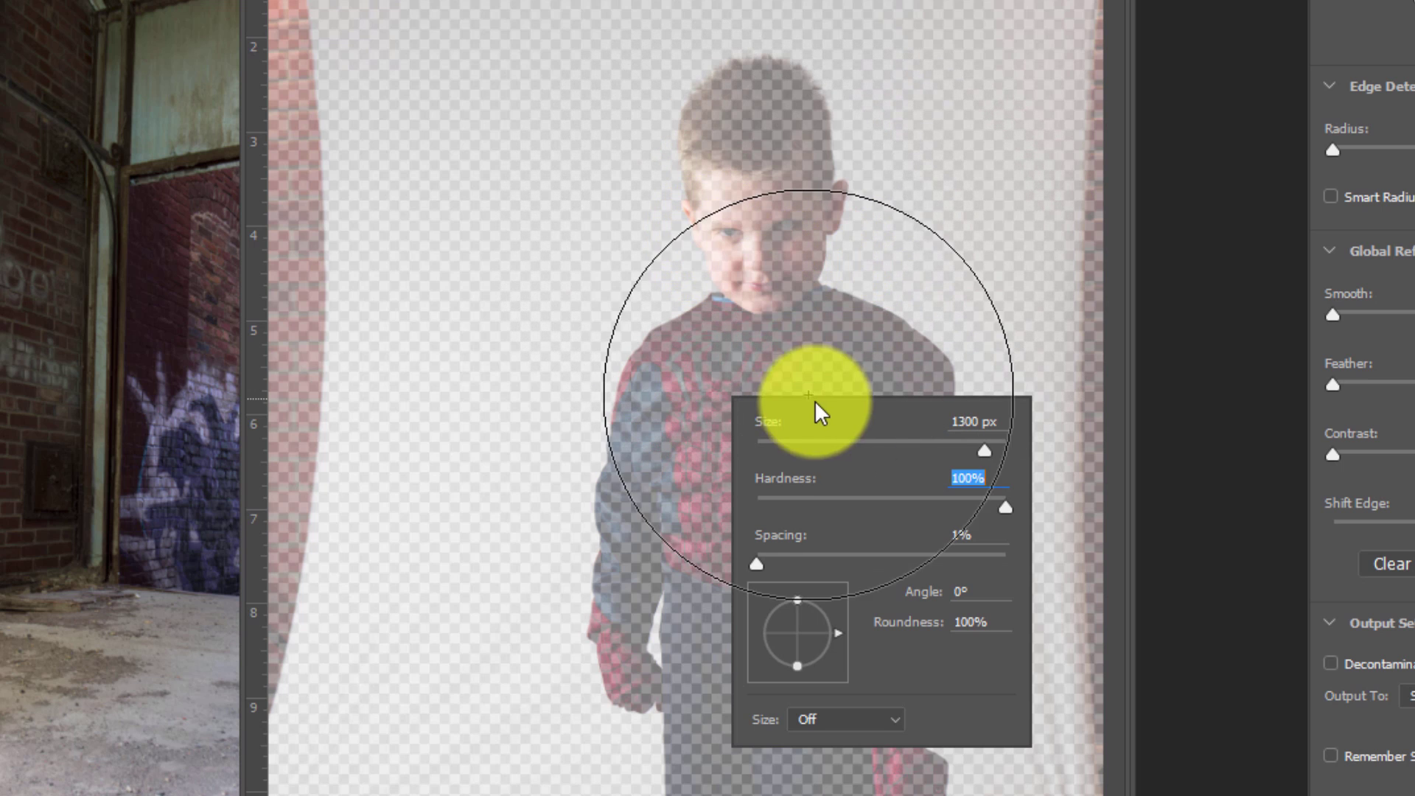
{"action": "left_click", "coordinate": [874, 502]}
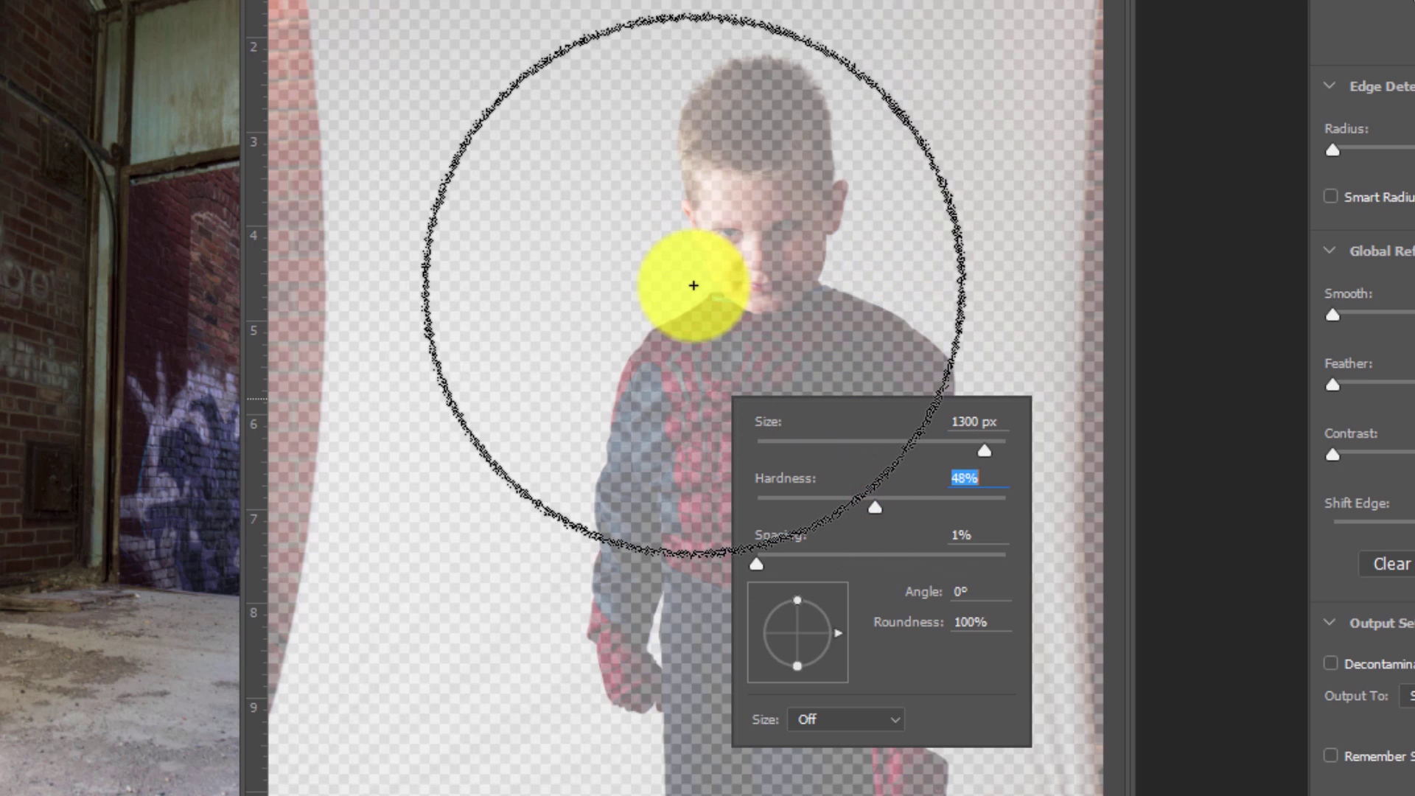
{"action": "left_click", "coordinate": [763, 496]}
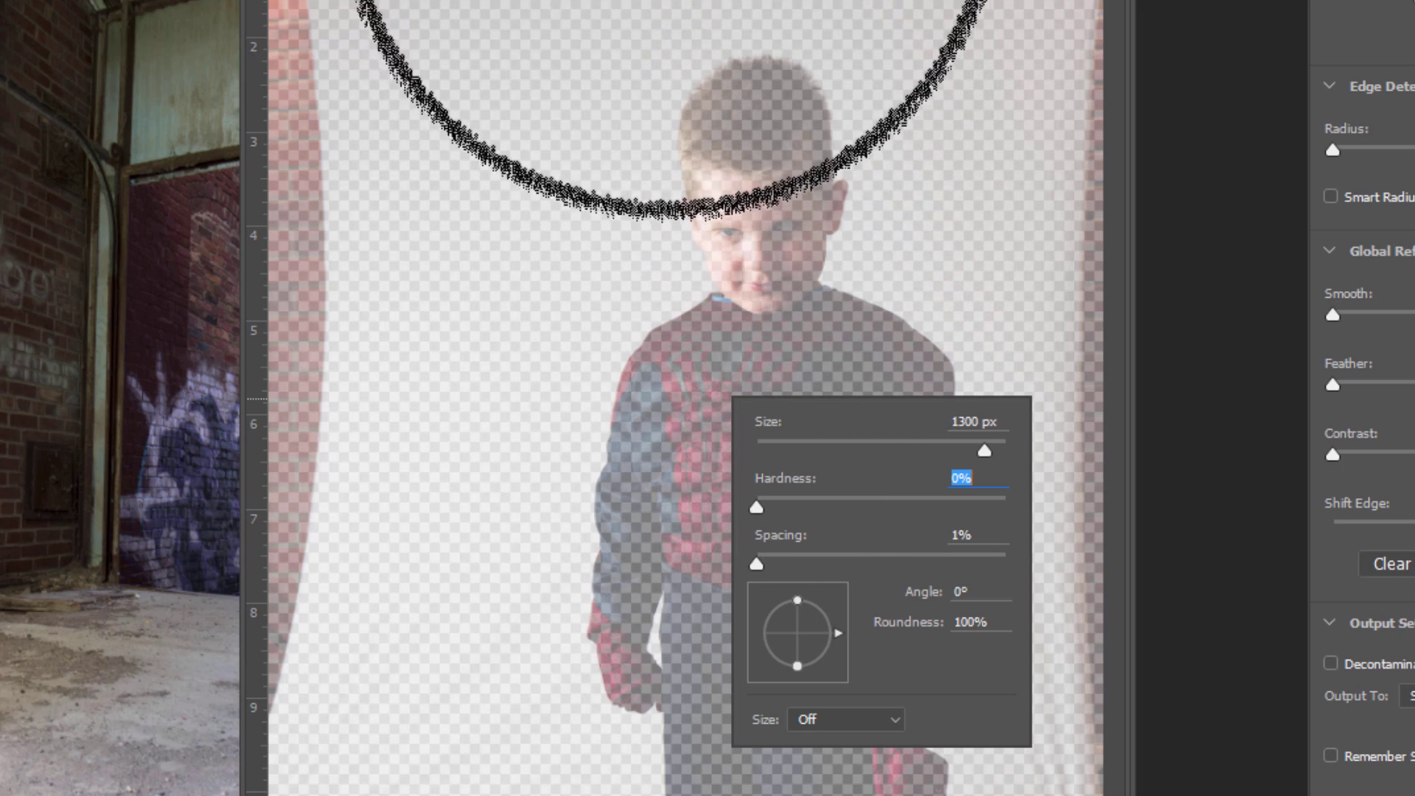
{"action": "key", "text": "Return"}
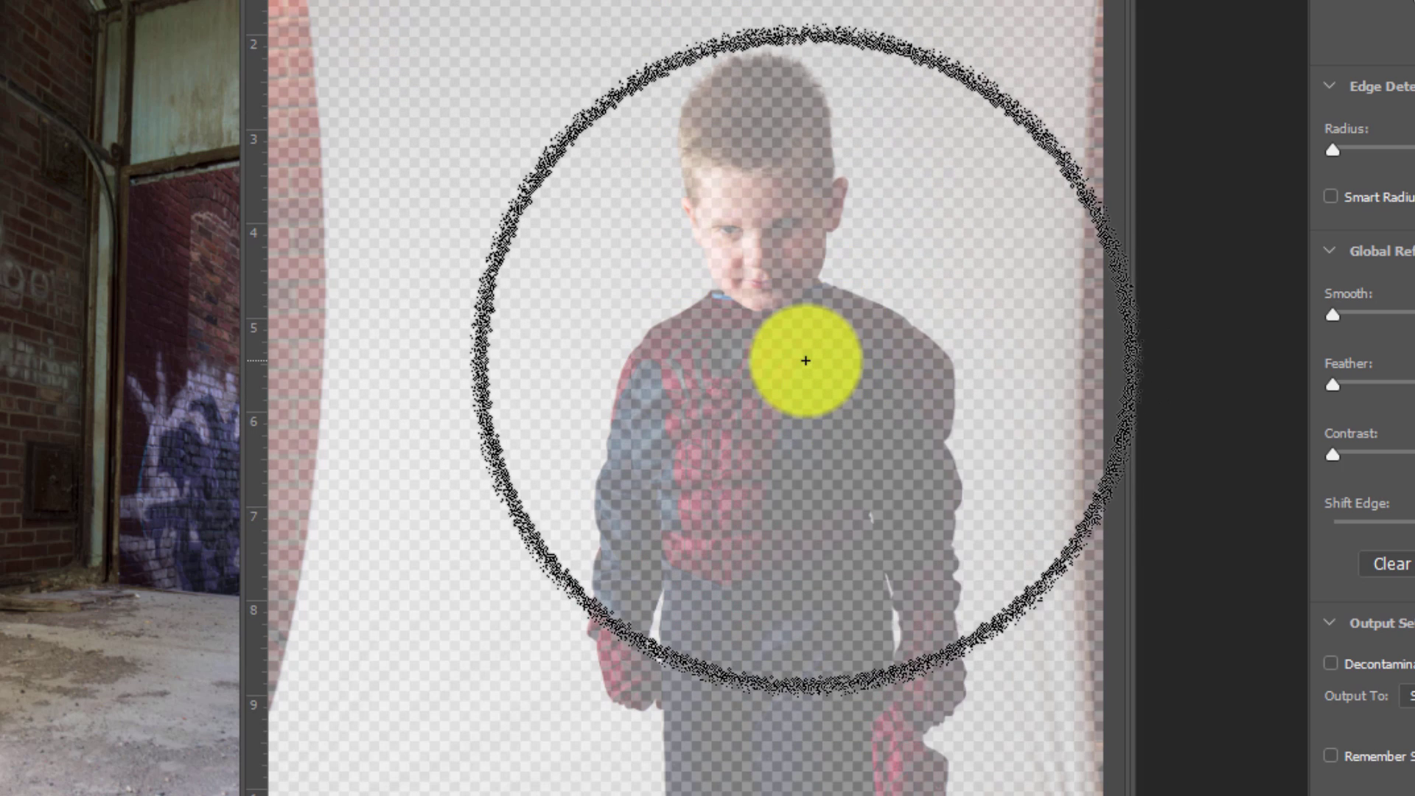
- Reduce the selection brush to a small size that fits well inside the boy's torso
{"action": "key", "text": "bracketleft"}
{"action": "key", "text": "bracketleft"}
{"action": "key", "text": "bracketleft"}
{"action": "key", "text": "bracketleft"}
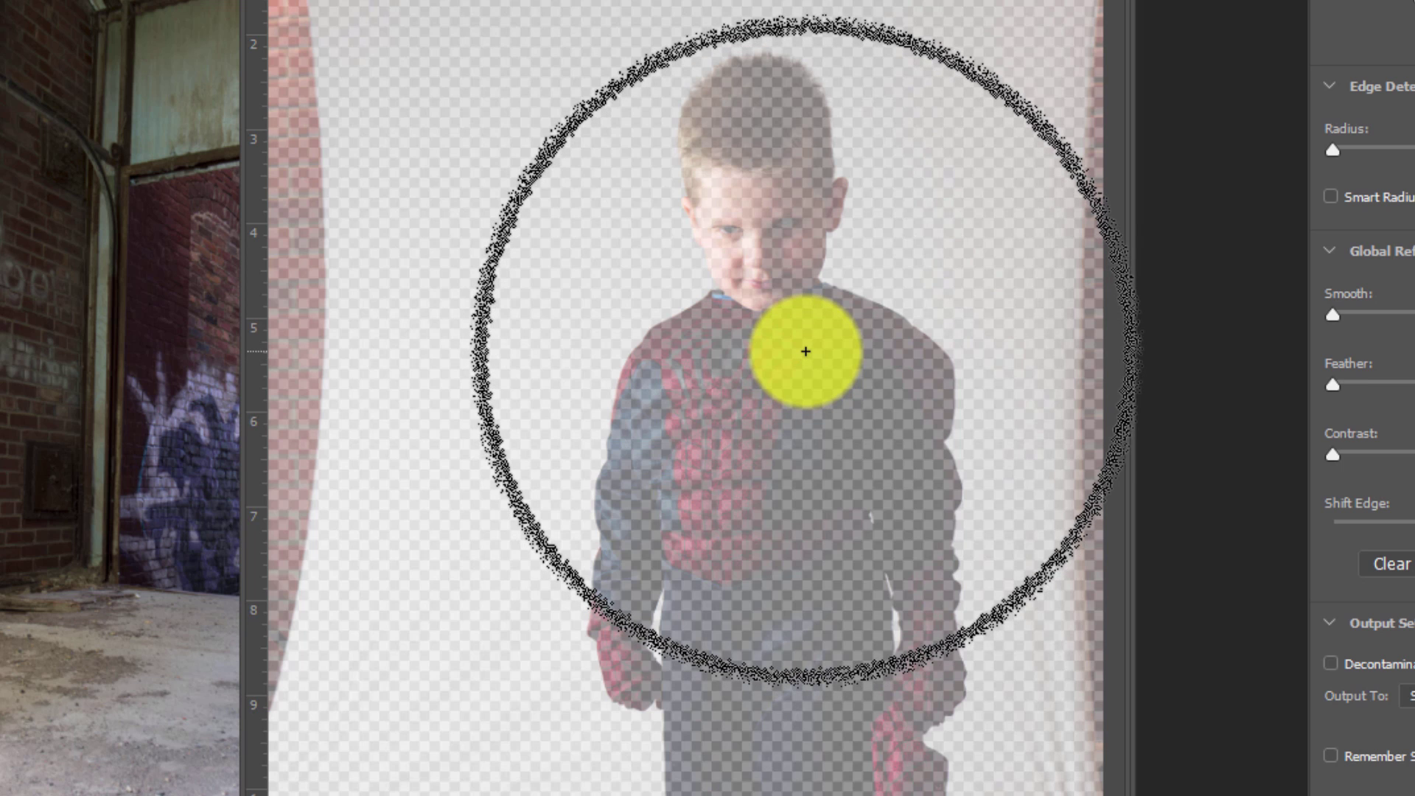
{"action": "key", "text": "bracketleft"}
{"action": "key", "text": "bracketleft"}
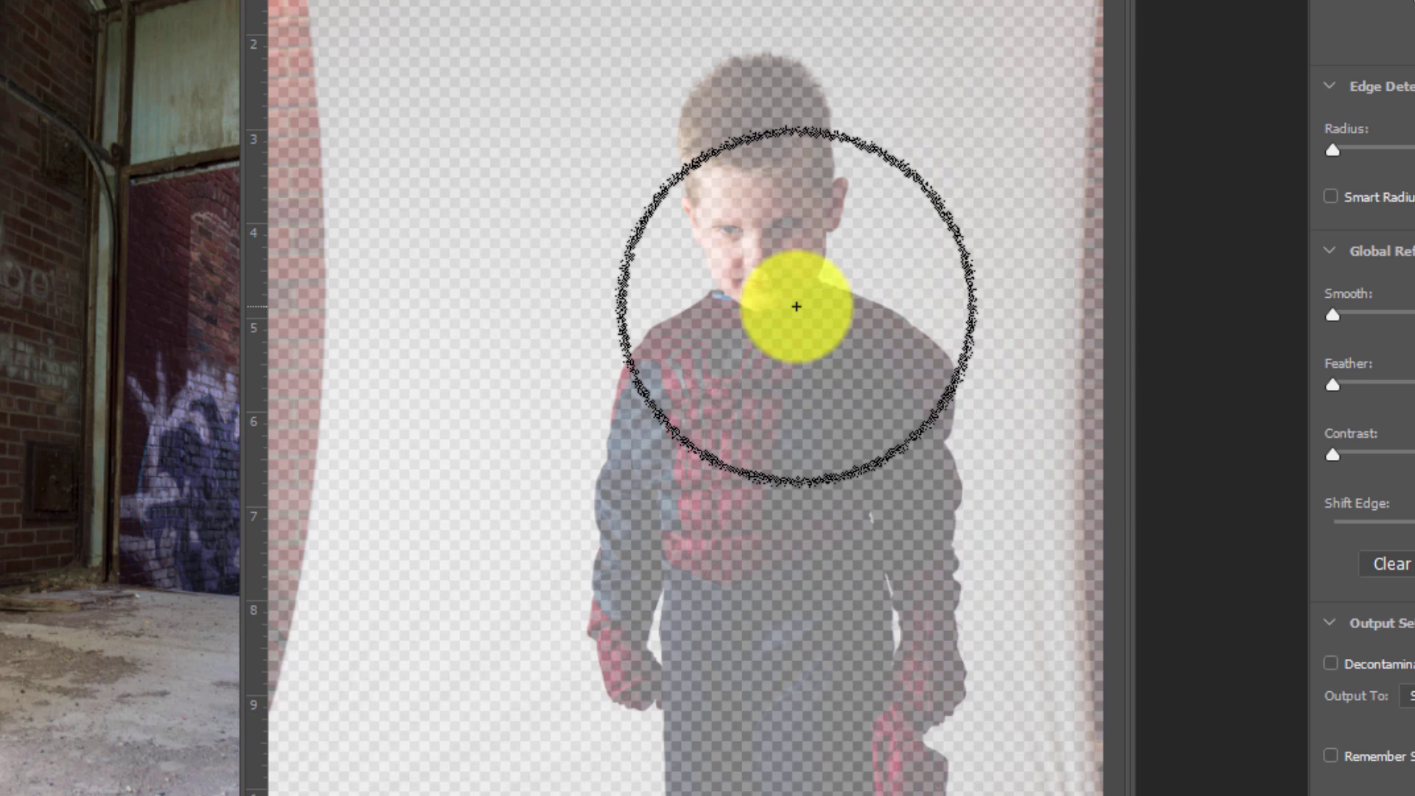
{"action": "key", "text": "bracketleft"}
{"action": "key", "text": "bracketleft"}
{"action": "key", "text": "bracketleft"}
{"action": "key", "text": "bracketleft"}
{"action": "key", "text": "bracketleft"}
{"action": "key", "text": "bracketleft"}
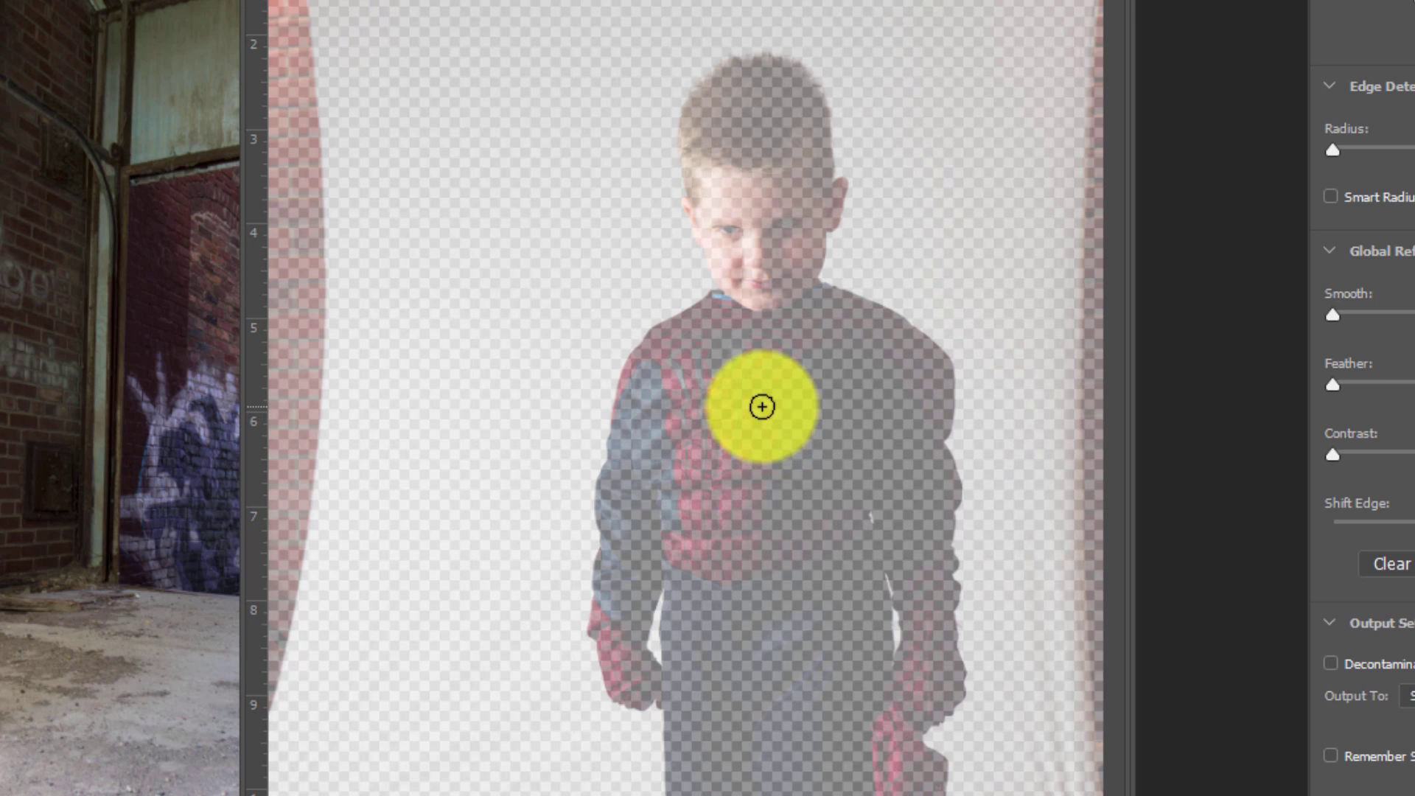
- Brush over the boy's torso, arms, gloves and trousers to add the costume to the selection
{"action": "mouse_move", "coordinate": [762, 406]}
{"action": "left_mouse_down"}
{"action": "mouse_move", "coordinate": [812, 393]}
{"action": "mouse_move", "coordinate": [809, 463]}
{"action": "left_mouse_up"}
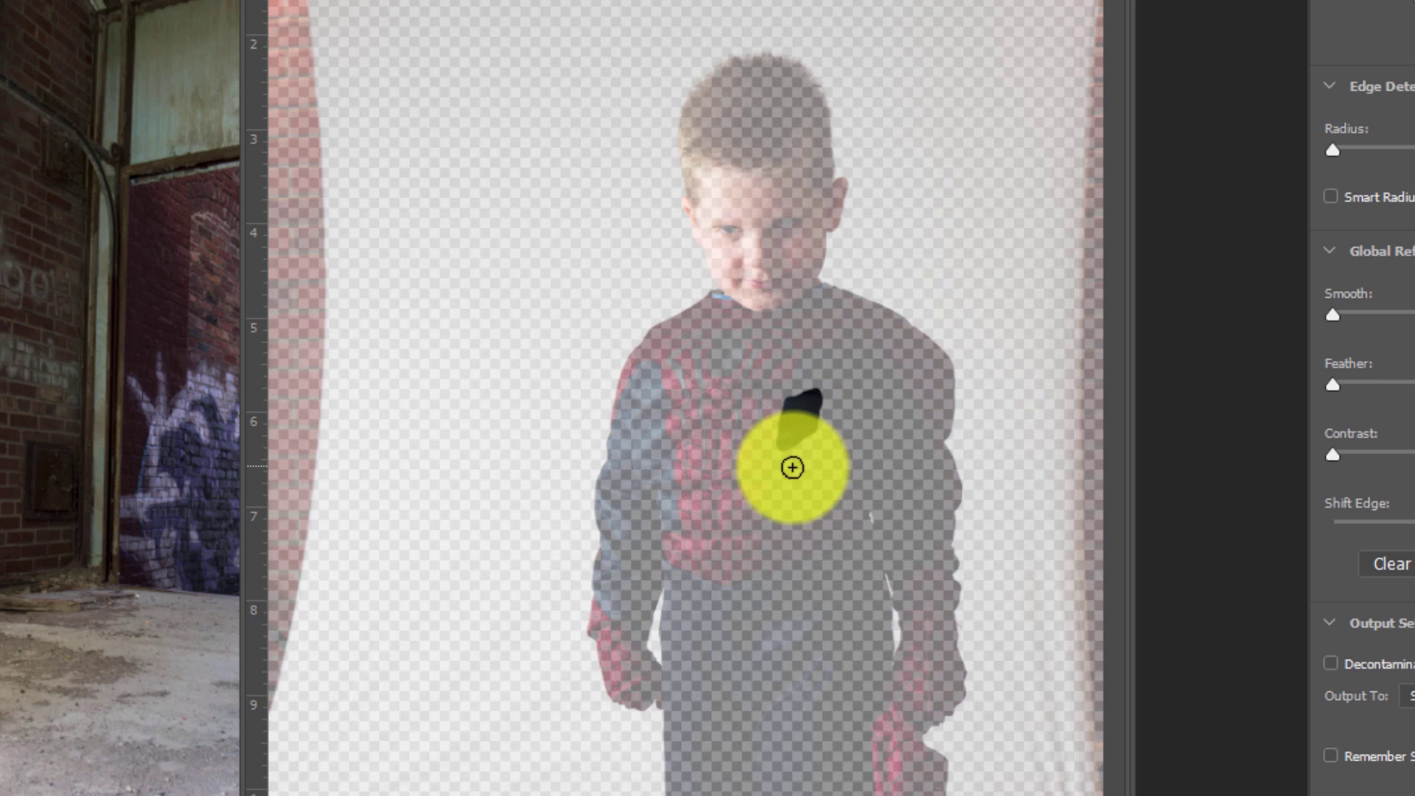
{"action": "left_click", "coordinate": [777, 474]}
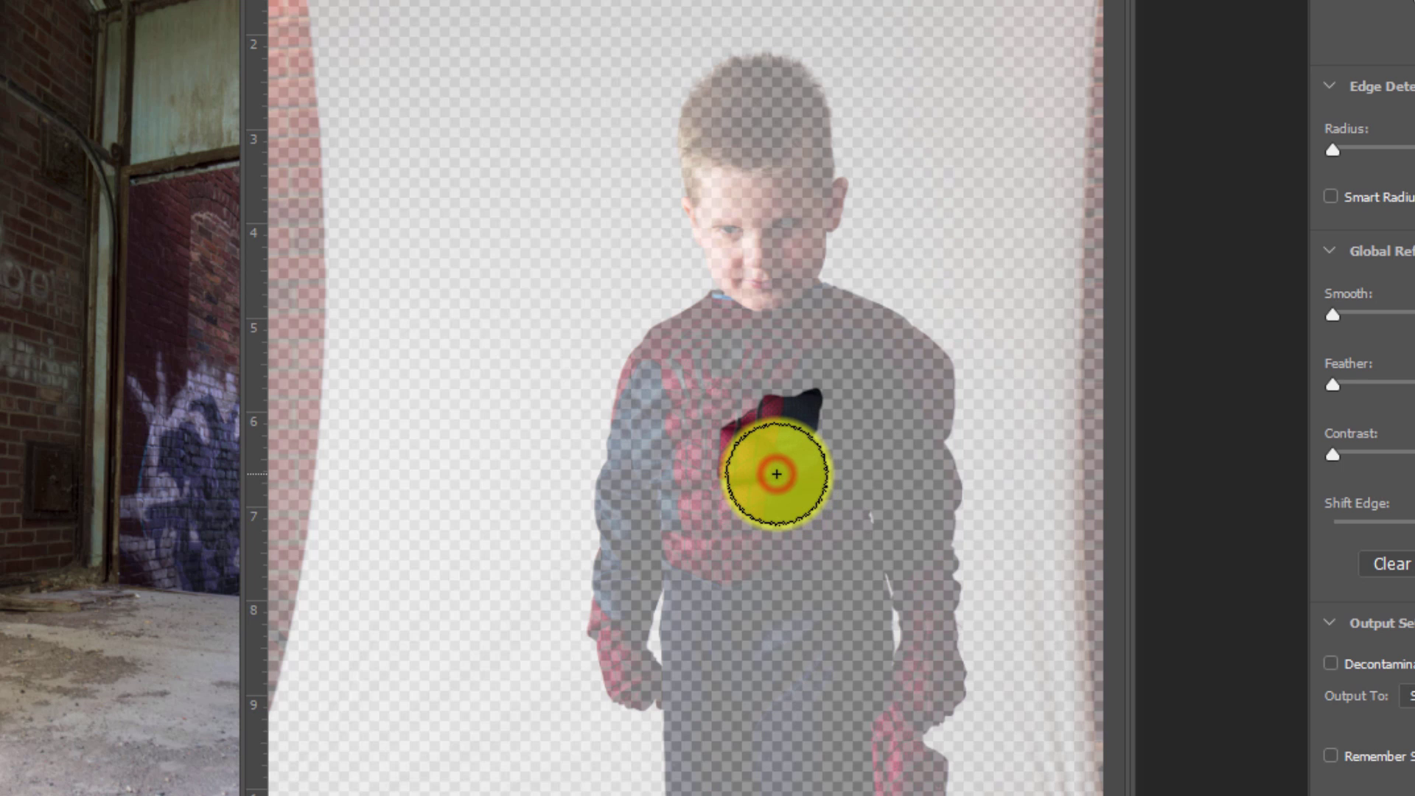
{"action": "mouse_move", "coordinate": [777, 474]}
{"action": "left_mouse_down"}
{"action": "mouse_move", "coordinate": [765, 391]}
{"action": "mouse_move", "coordinate": [793, 383]}
{"action": "left_mouse_up"}
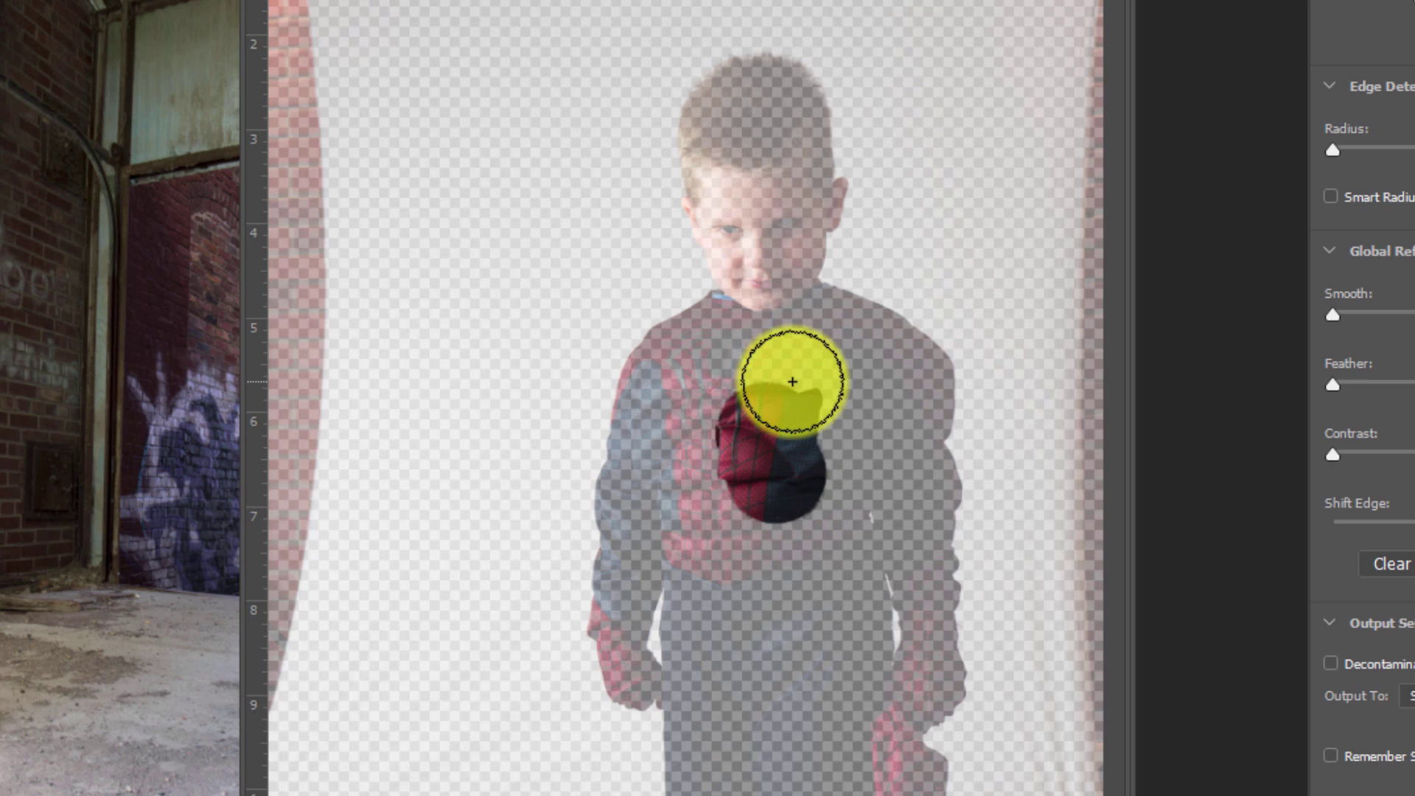
{"action": "left_click", "coordinate": [749, 395]}
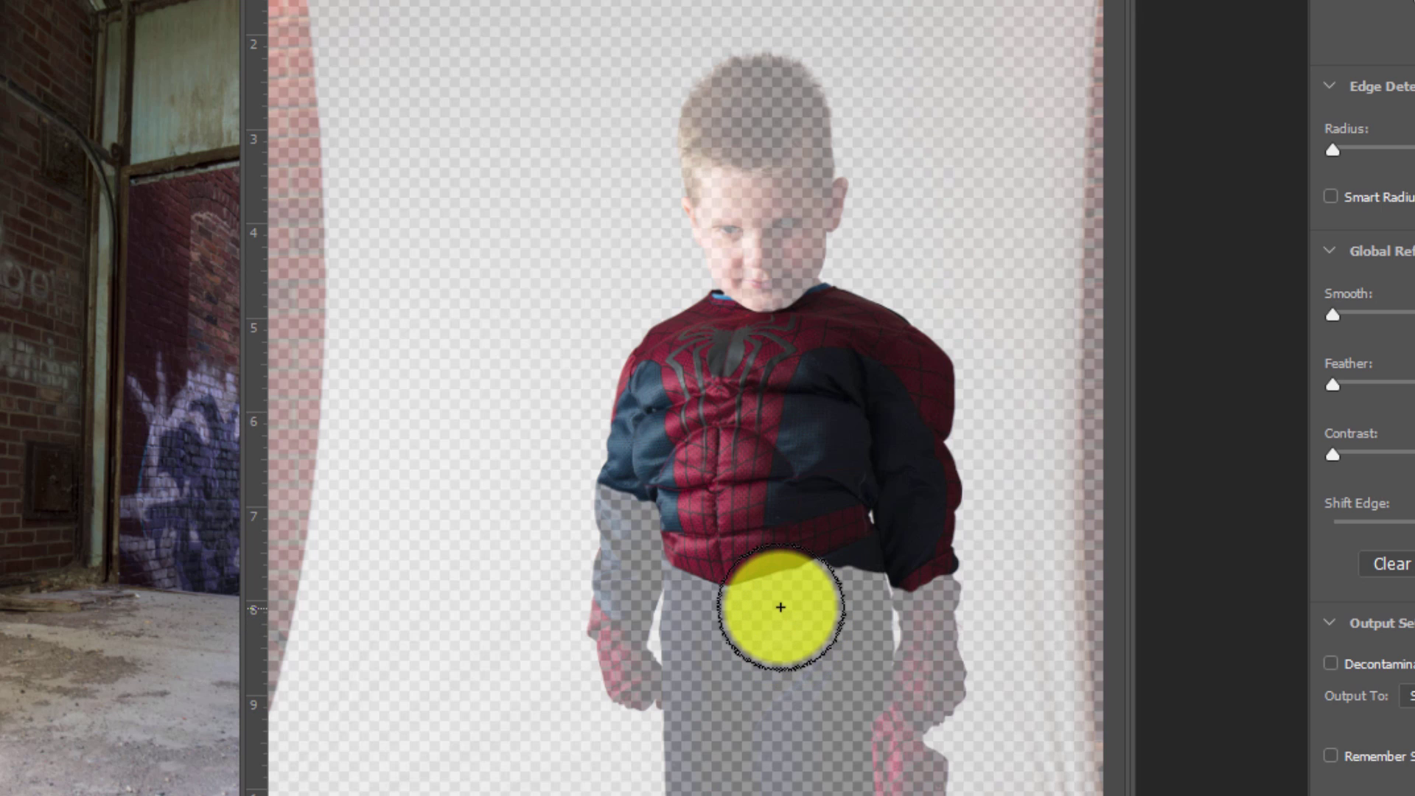
{"action": "left_click", "coordinate": [785, 656]}
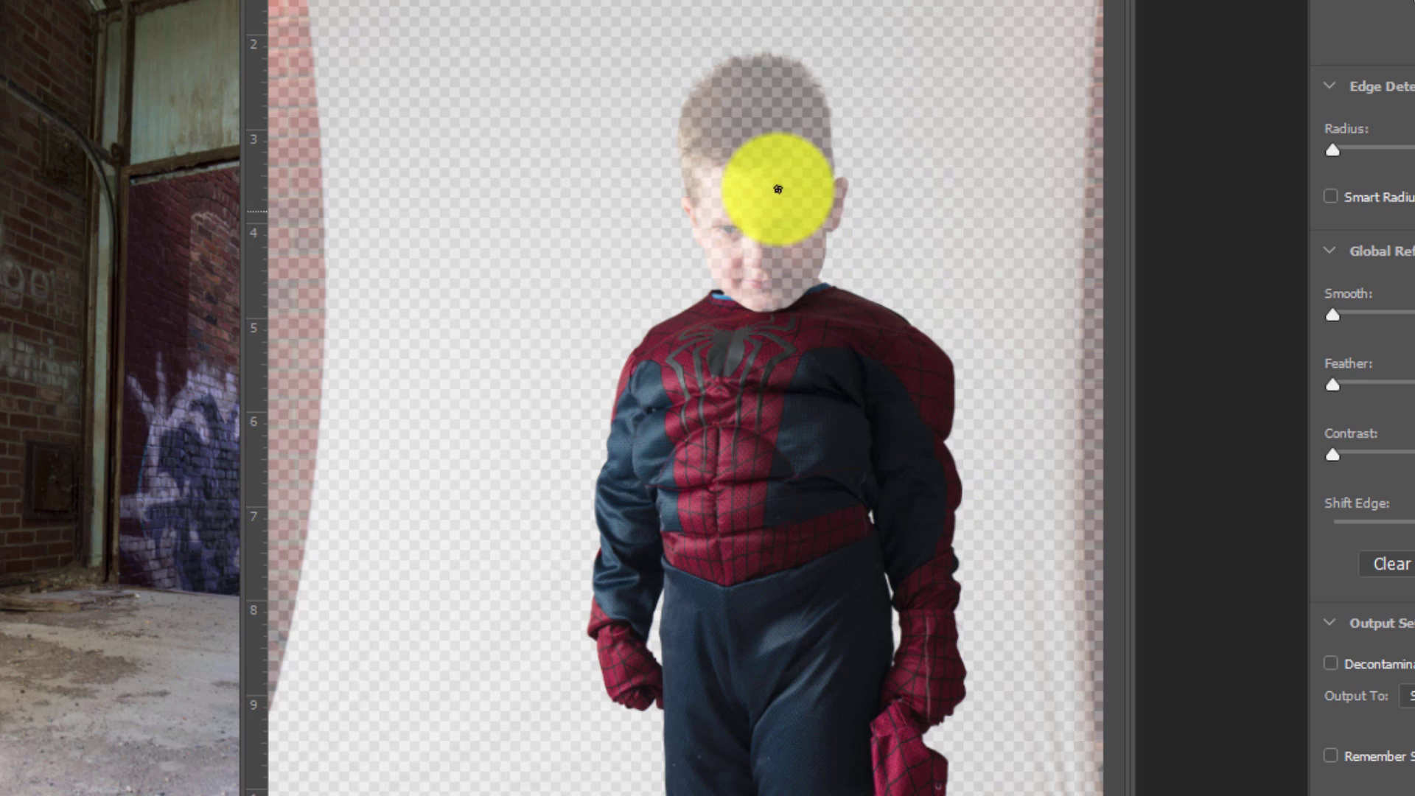
- Add the boy's hair and face to the selection, including the edge along the side of his head
{"action": "left_click", "coordinate": [752, 114]}
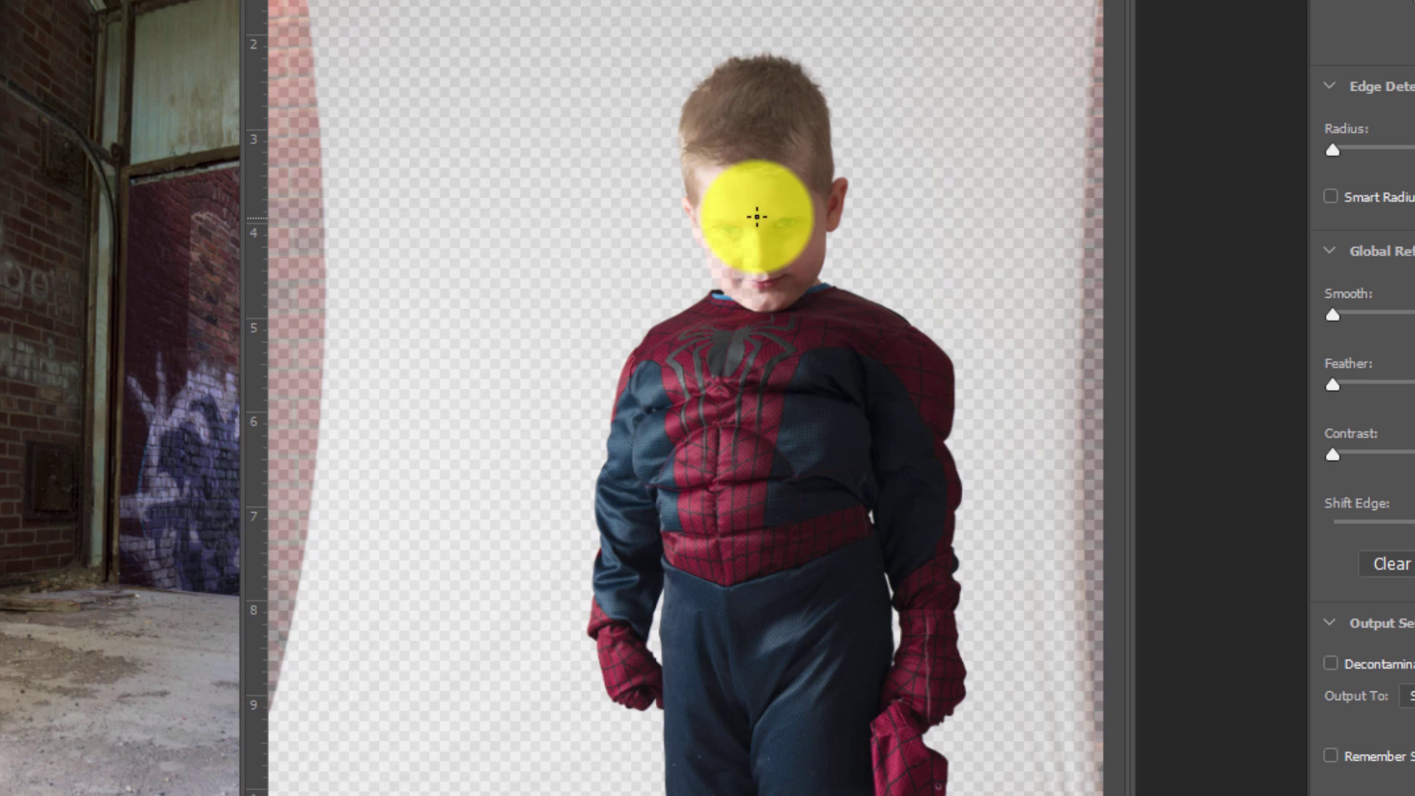
{"action": "left_click", "coordinate": [711, 221]}
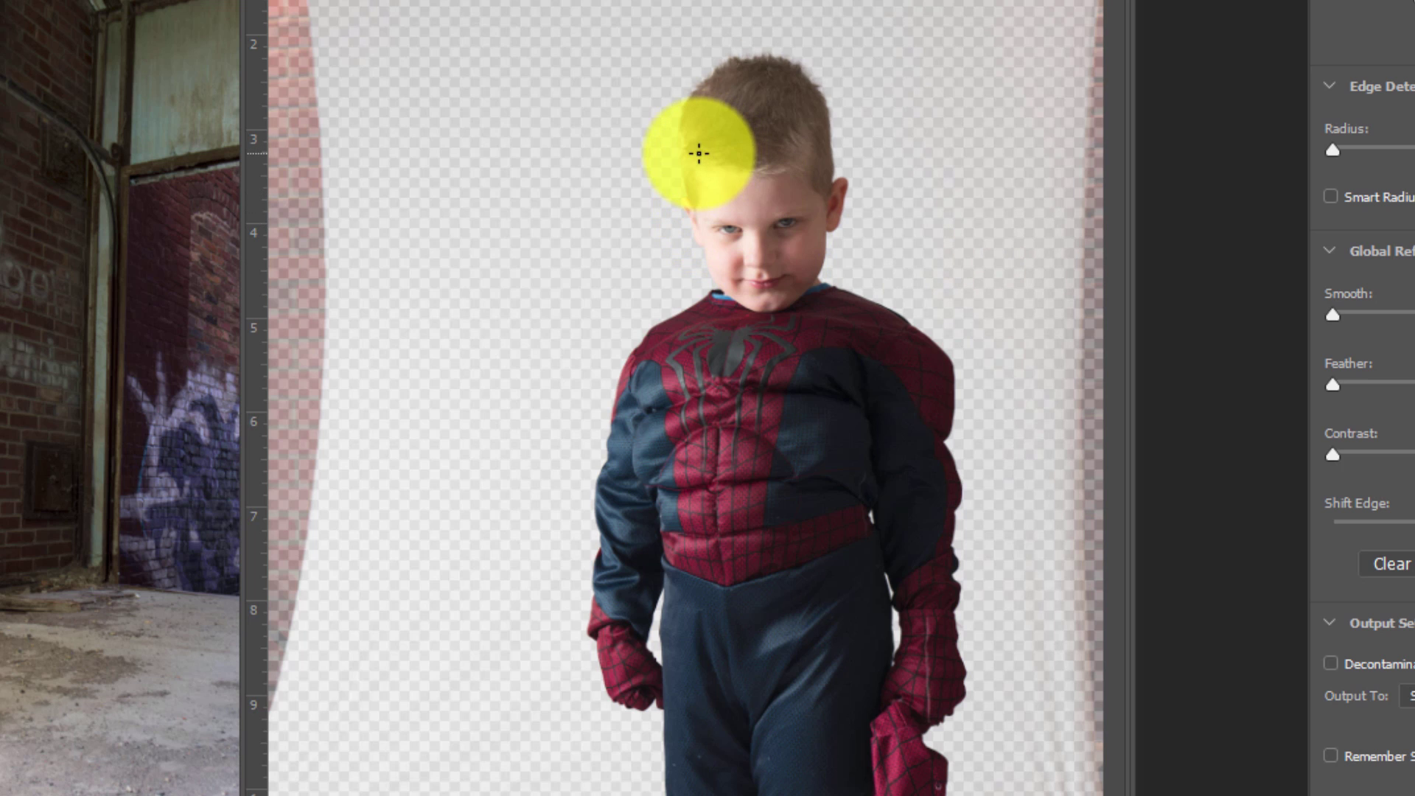
{"action": "left_click", "coordinate": [686, 134]}
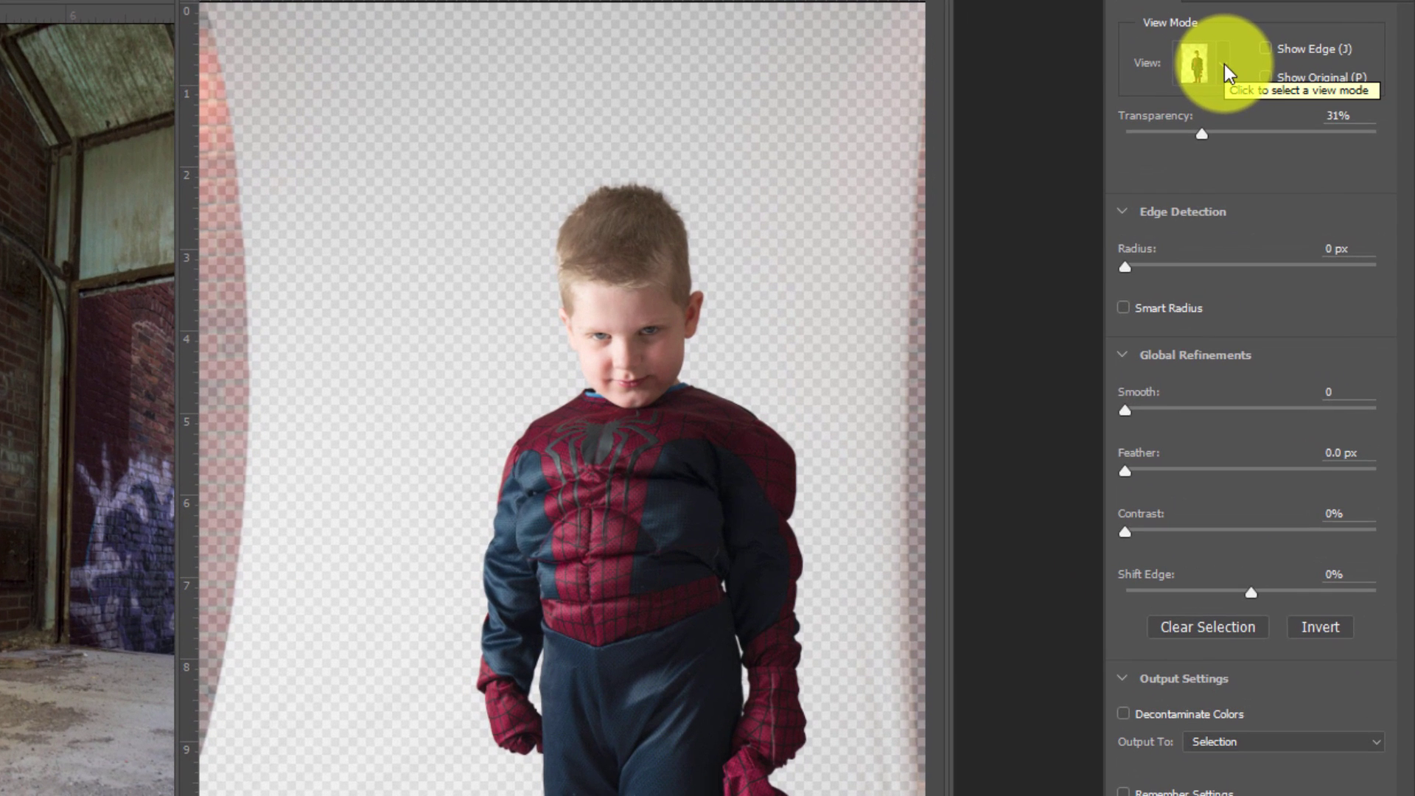
- Switch the view mode to Black & White and inspect the mask for gaps from the head down to the legs
{"action": "left_click", "coordinate": [1293, 114]}
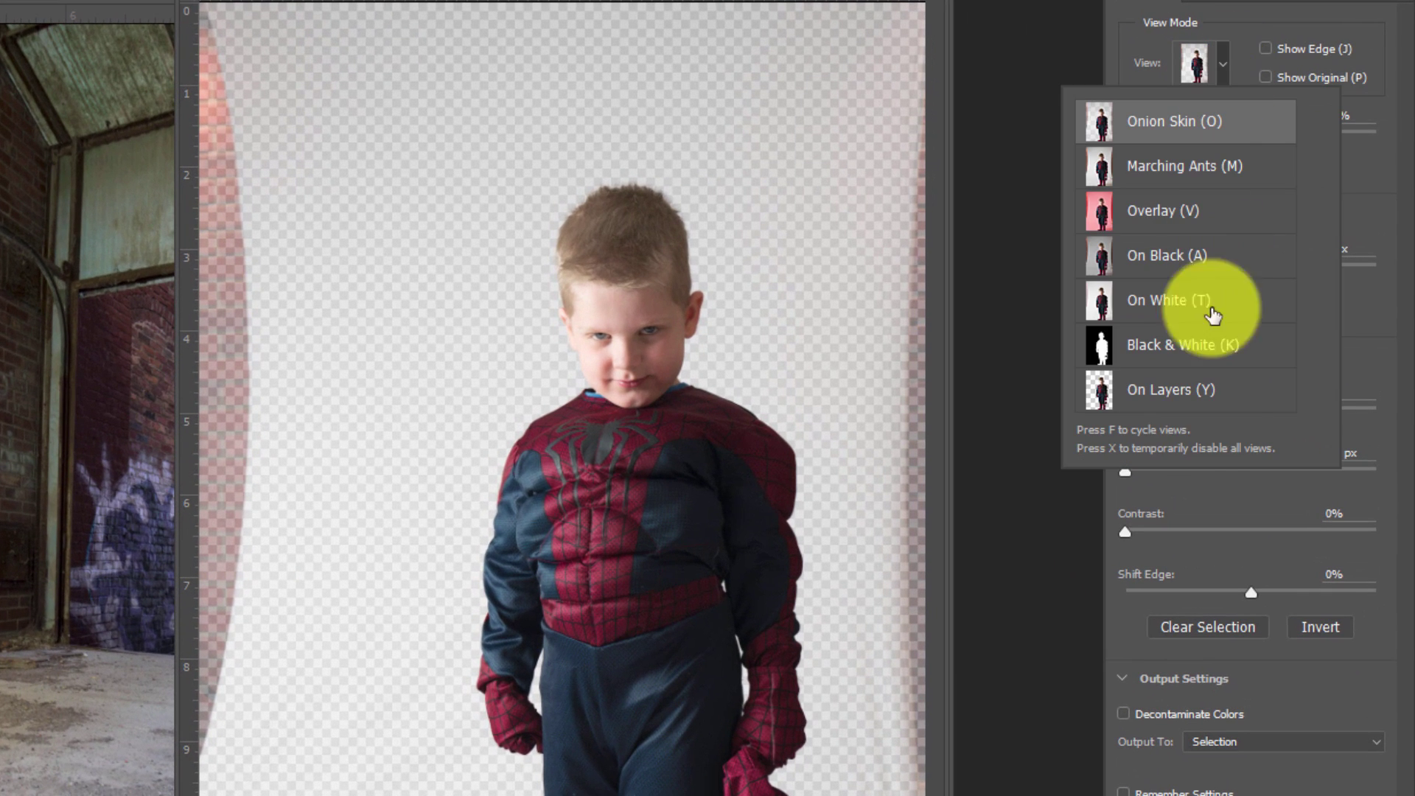
{"action": "left_click", "coordinate": [1182, 359]}
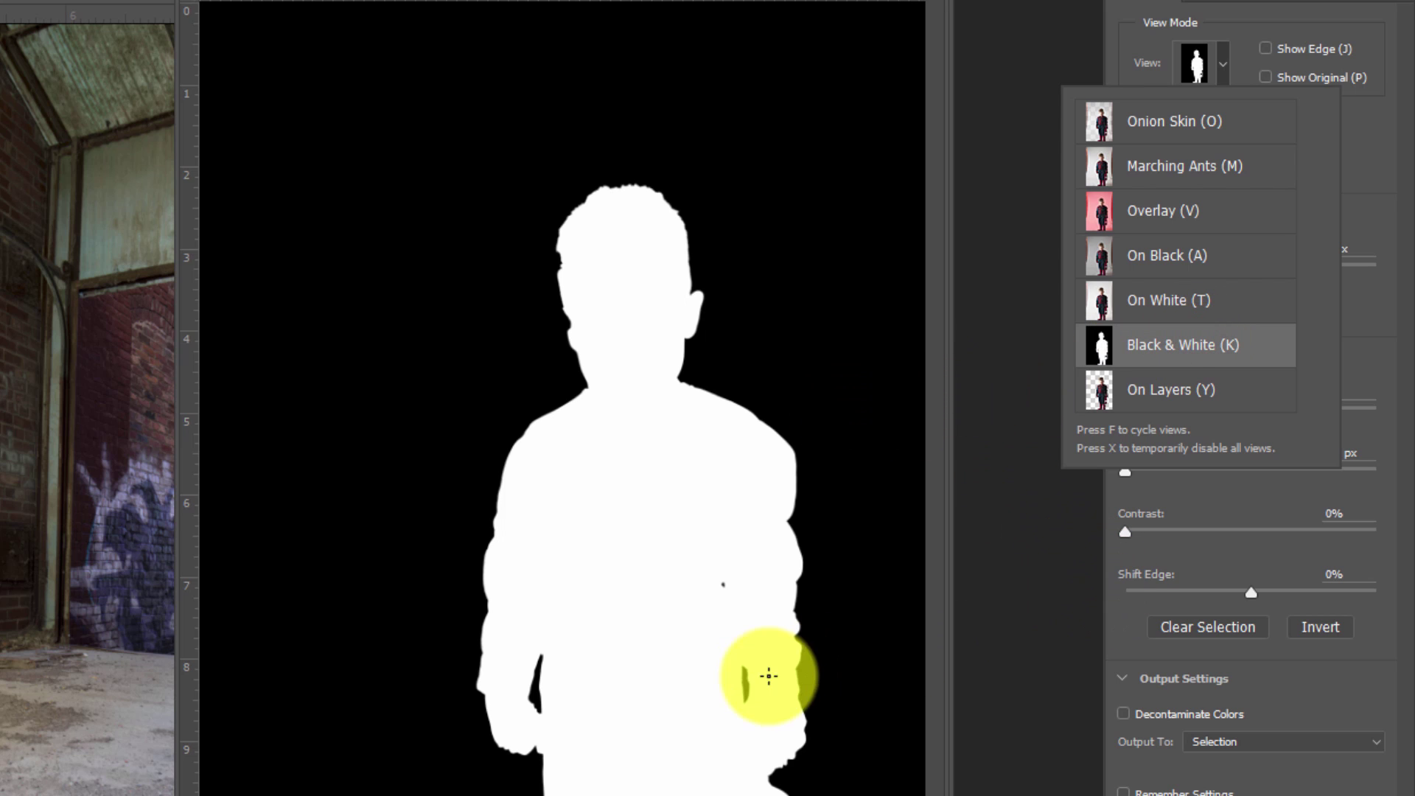
{"action": "left_click", "coordinate": [648, 180], "text": "ctrl"}
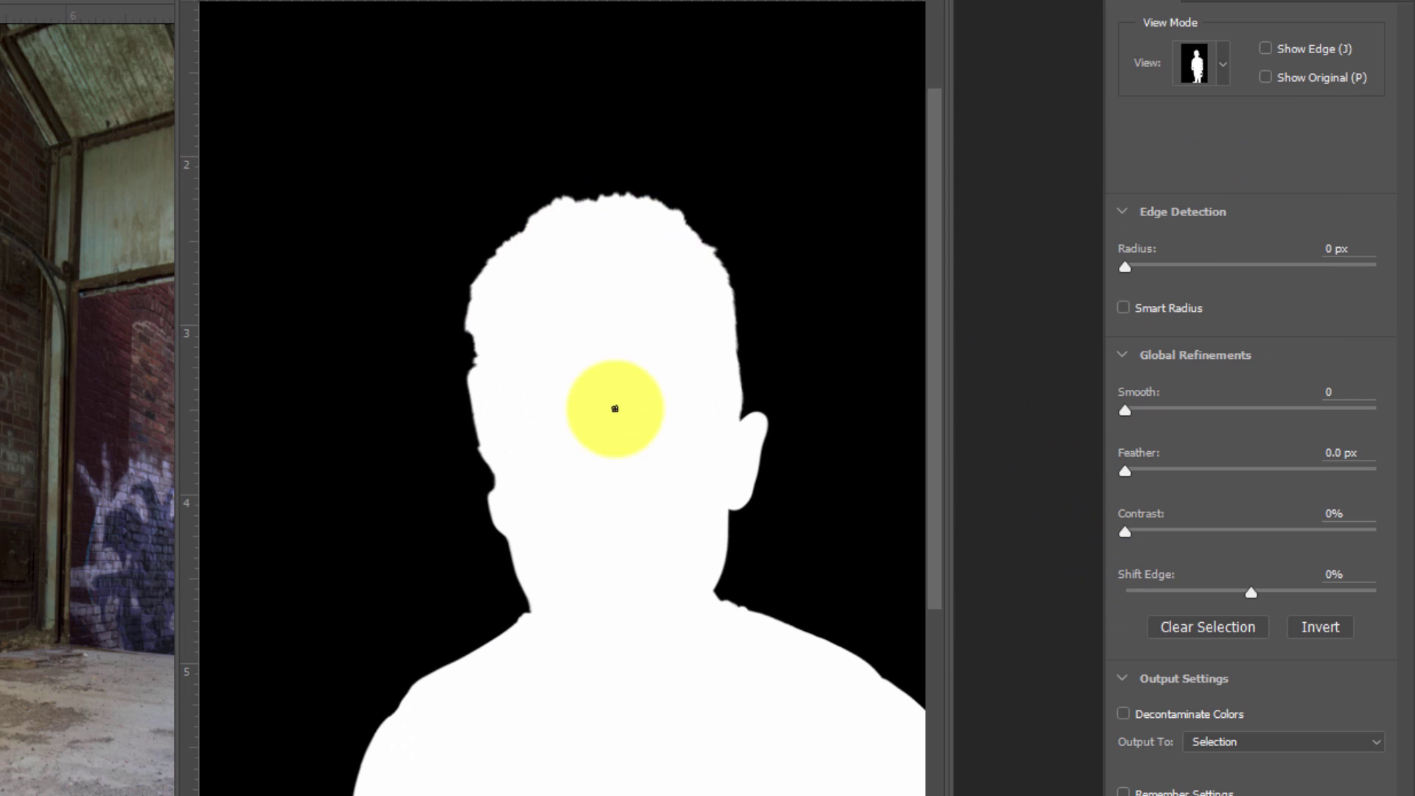
{"action": "left_click_drag", "start_coordinate": [713, 490], "coordinate": [544, 199]}
{"action": "left_click_drag", "start_coordinate": [594, 648], "coordinate": [590, 516]}
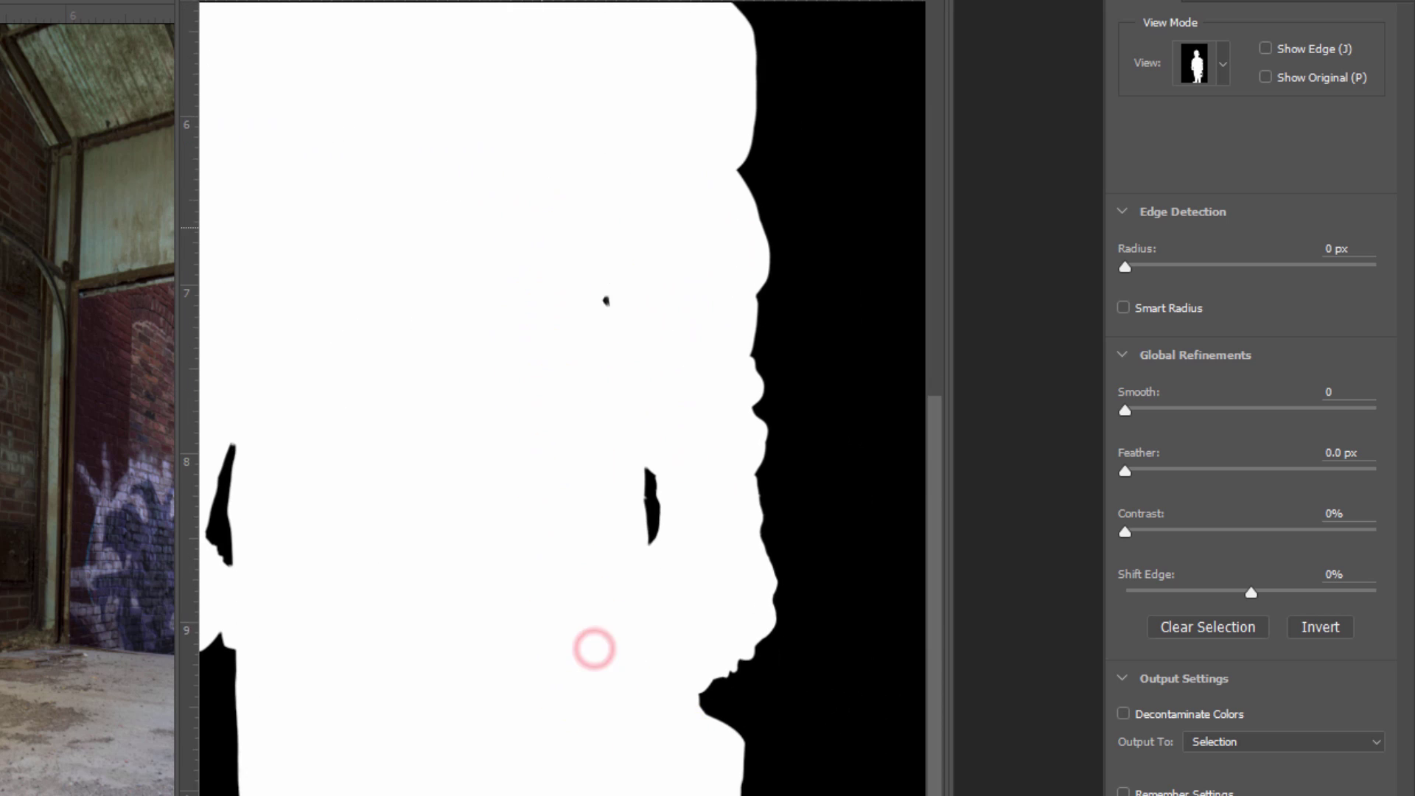
{"action": "mouse_move", "coordinate": [643, 782]}
{"action": "left_mouse_down"}
{"action": "mouse_move", "coordinate": [643, 743]}
{"action": "mouse_move", "coordinate": [619, 787]}
{"action": "mouse_move", "coordinate": [664, 770]}
{"action": "mouse_move", "coordinate": [625, 750]}
{"action": "mouse_move", "coordinate": [634, 763]}
{"action": "mouse_move", "coordinate": [648, 728]}
{"action": "mouse_move", "coordinate": [625, 724]}
{"action": "mouse_move", "coordinate": [675, 736]}
{"action": "left_mouse_up"}
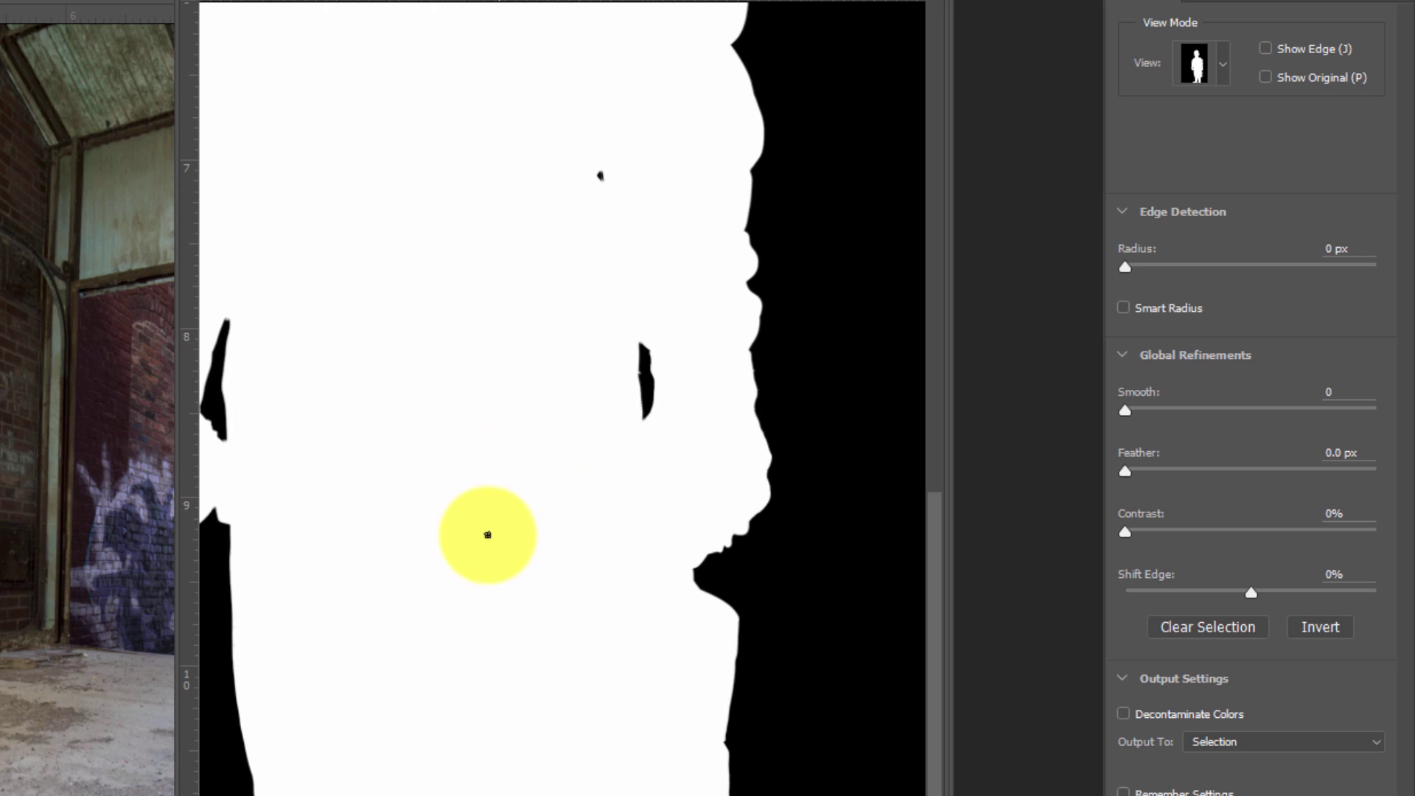
{"action": "left_click", "coordinate": [461, 543]}
{"action": "left_click_drag", "start_coordinate": [543, 521], "coordinate": [470, 482]}
- Brush a stray mark outside the boy's upper arm and subtract it from the selection again
{"action": "left_click_drag", "start_coordinate": [401, 379], "coordinate": [357, 373]}
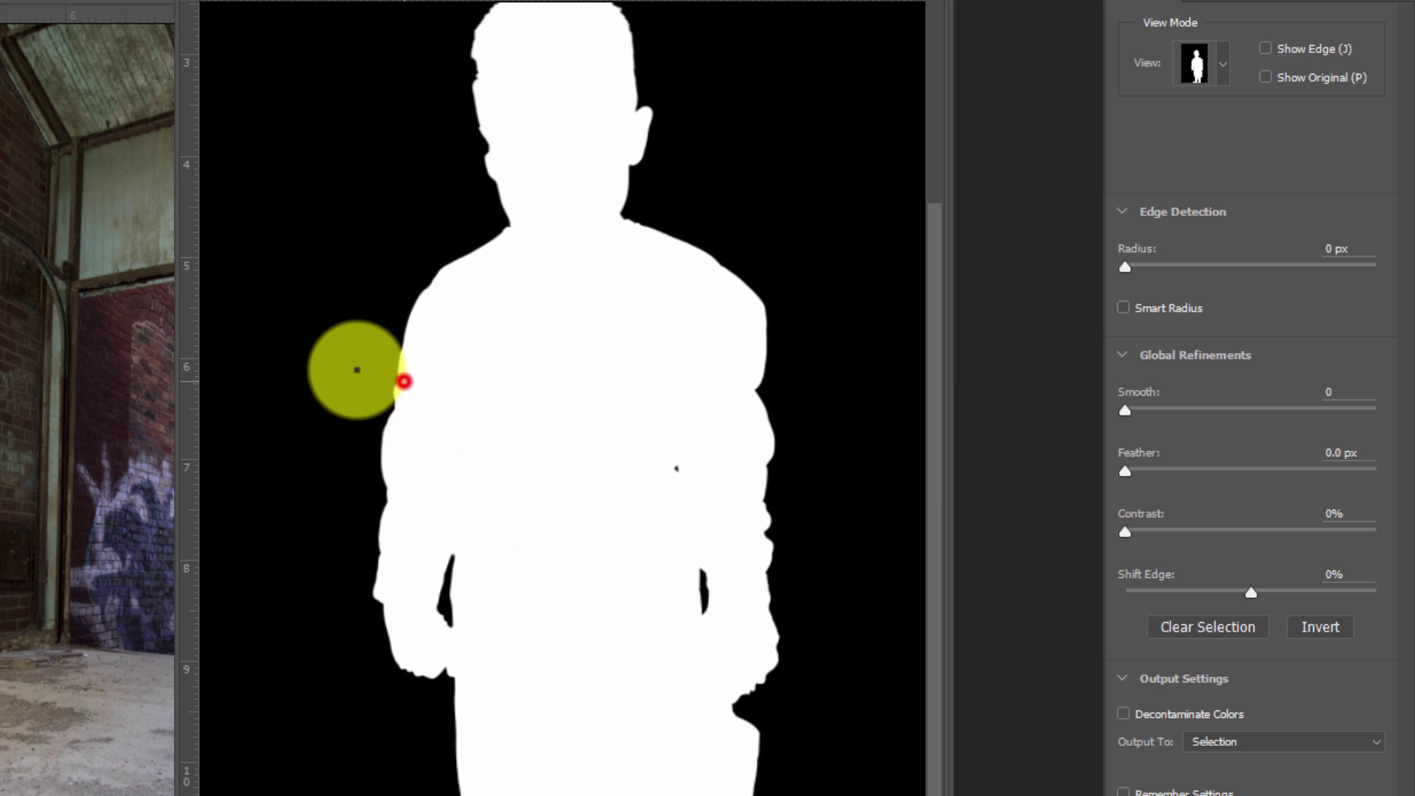
{"action": "key", "text": "alt"}
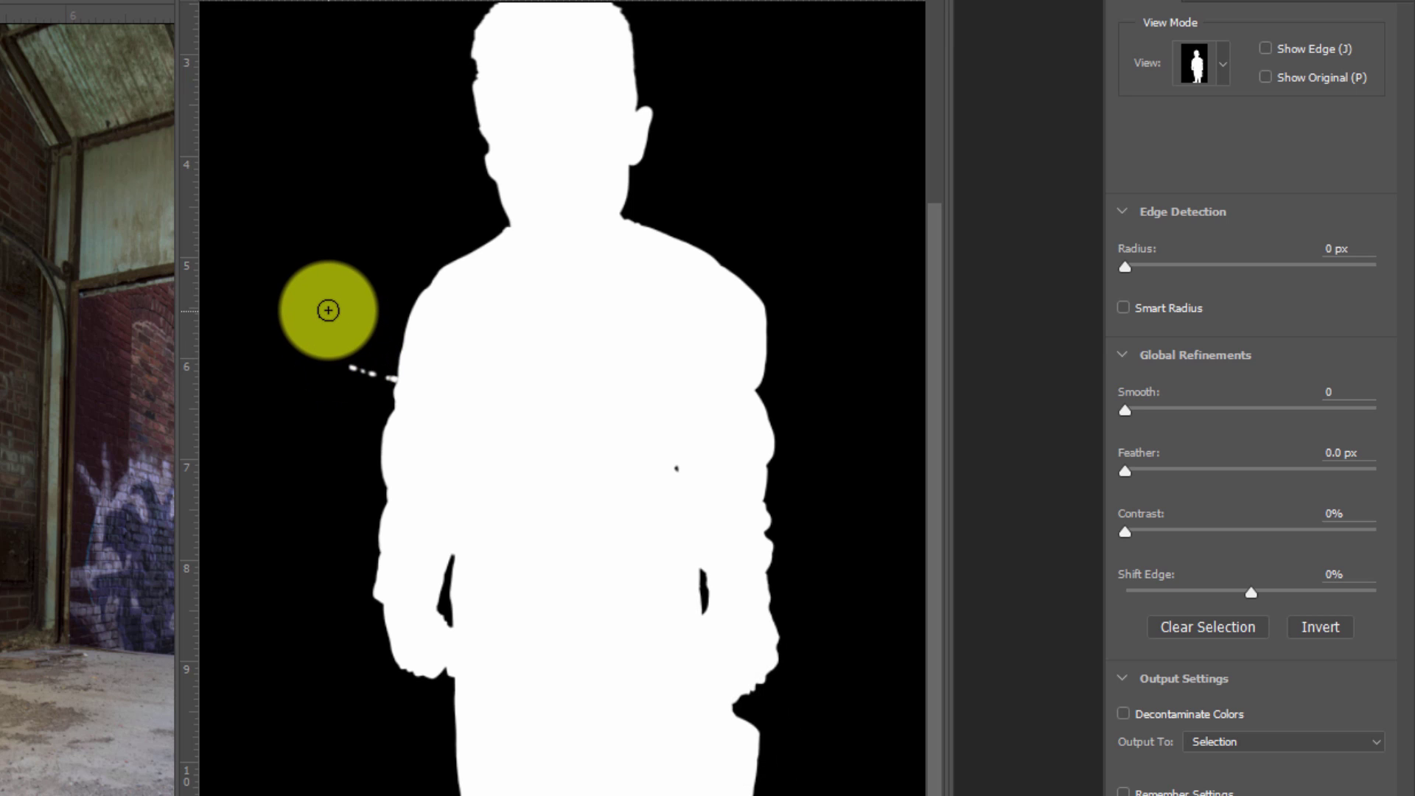
{"action": "key", "text": "alt"}
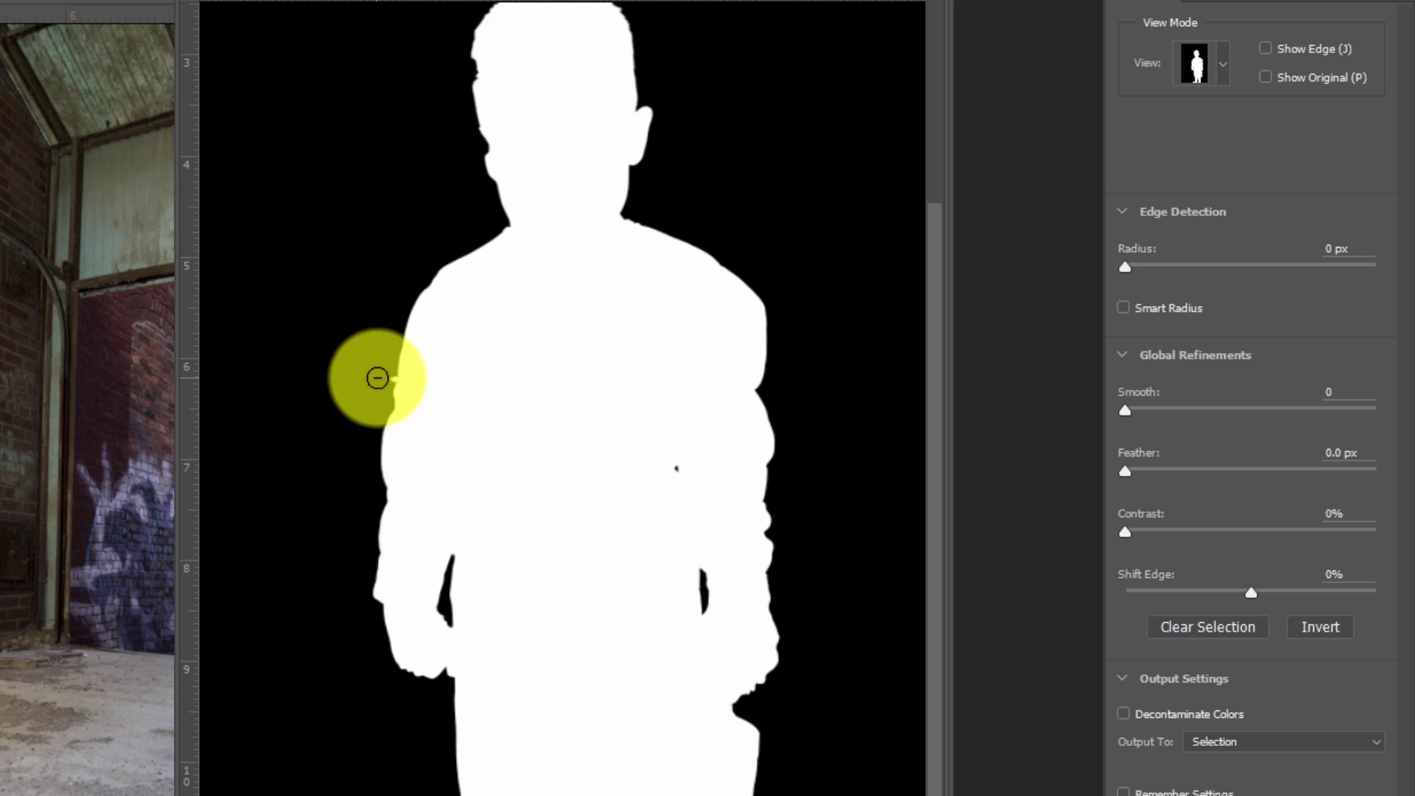
{"action": "left_click_drag", "start_coordinate": [388, 371], "coordinate": [391, 395]}
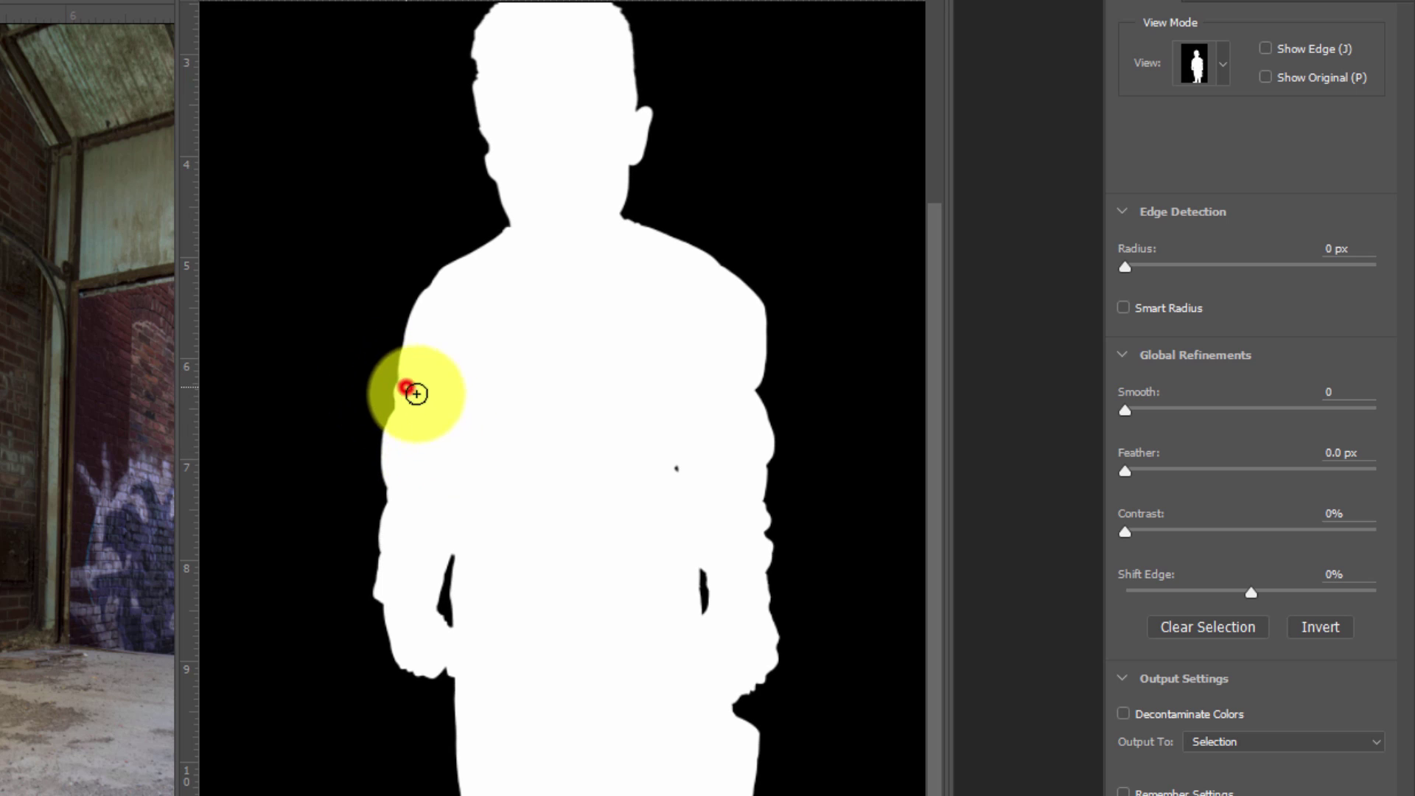
- Try Smart Radius with a 10 px edge radius on the boy's hair, and return the radius to 0 px without Smart Radius
{"action": "left_click_drag", "start_coordinate": [782, 451], "coordinate": [715, 573]}
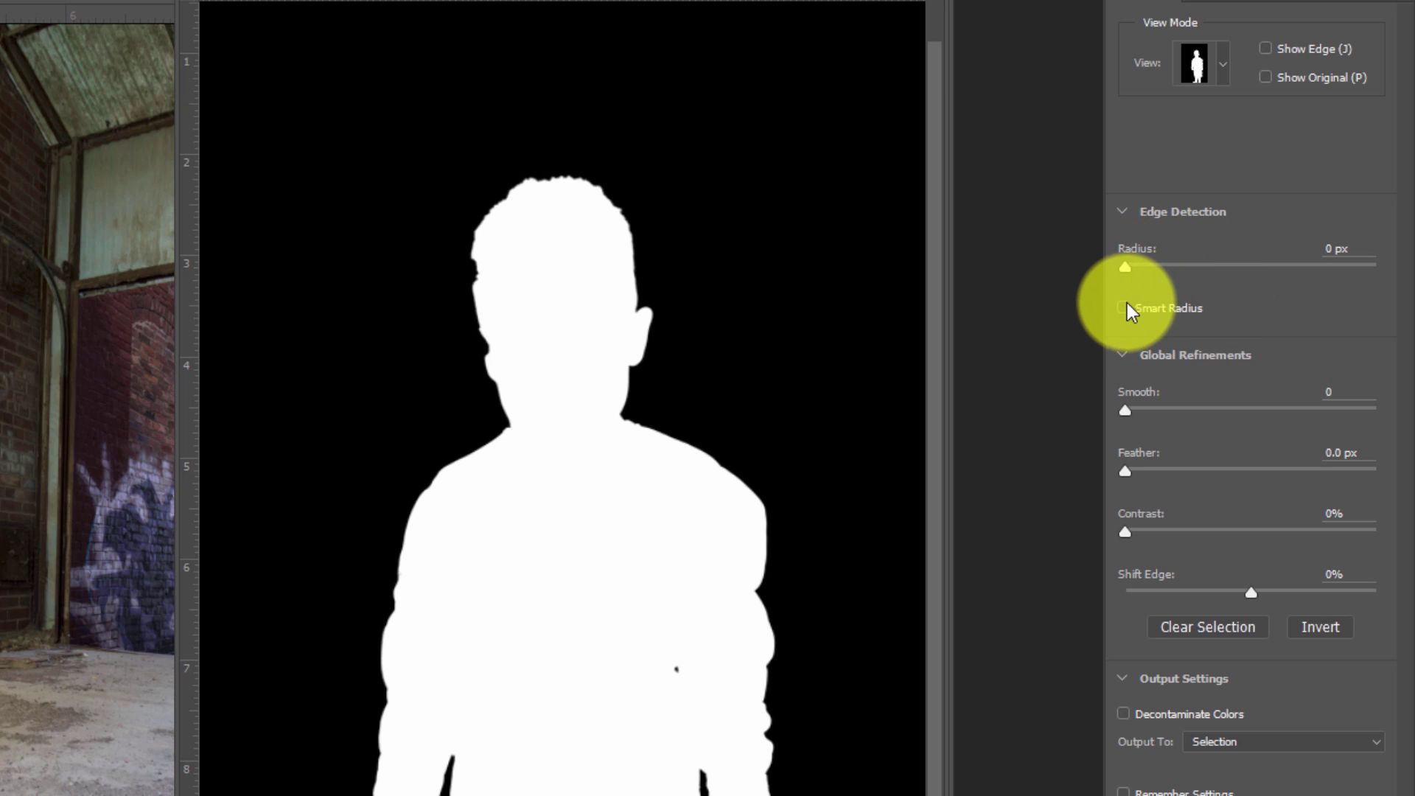
{"action": "key", "text": "ctrl+space"}
{"action": "left_click_drag", "start_coordinate": [572, 197], "coordinate": [921, 350]}
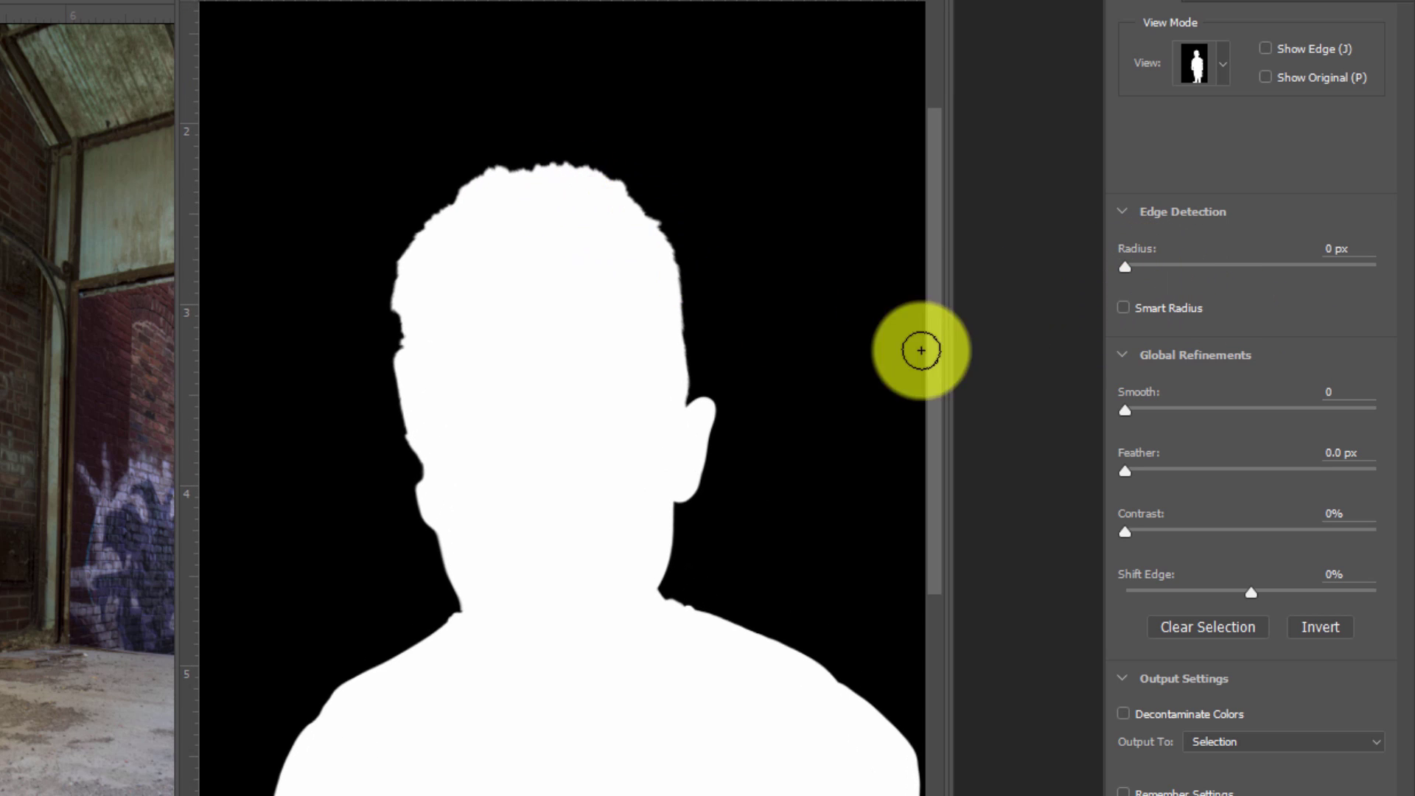
{"action": "left_click", "coordinate": [1124, 308]}
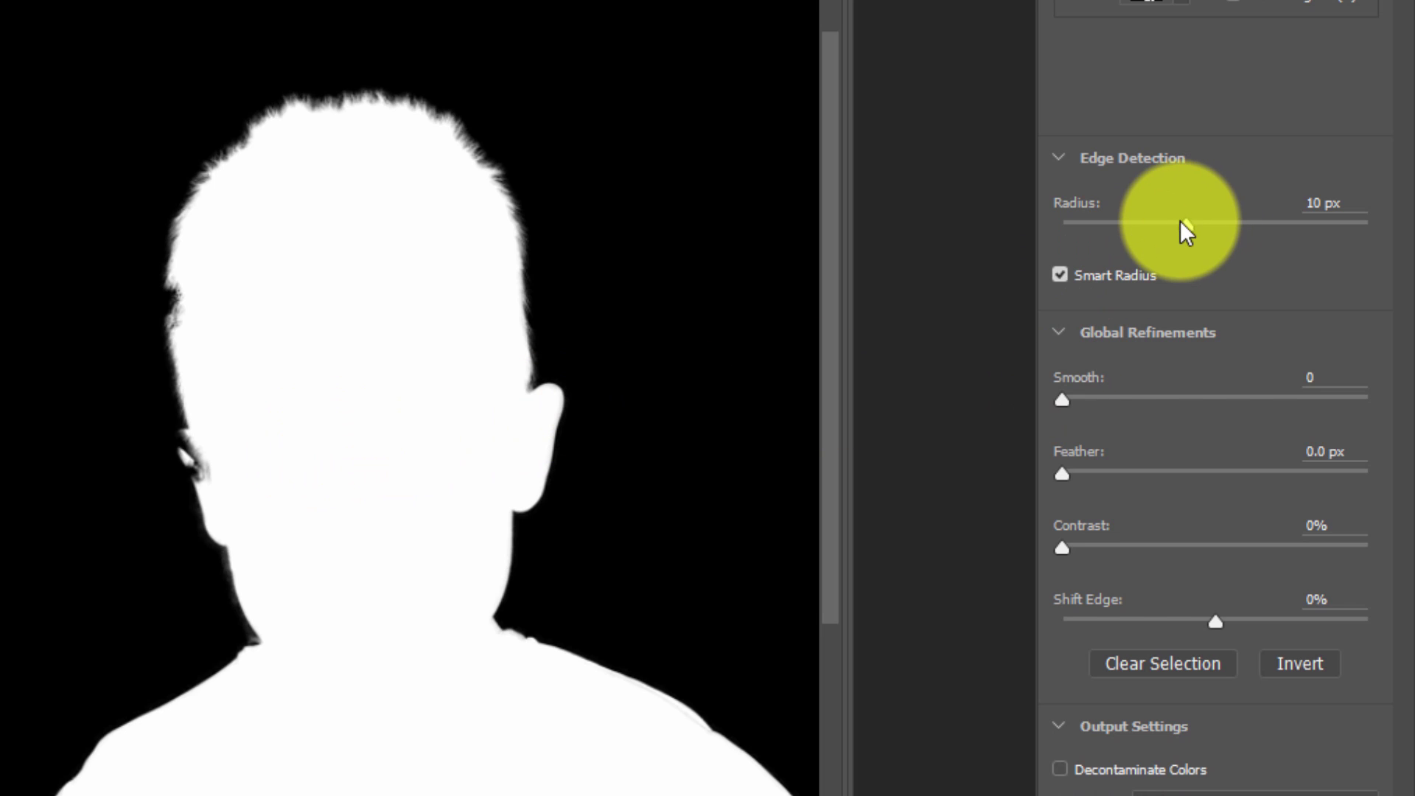
{"action": "left_click_drag", "start_coordinate": [1179, 223], "coordinate": [1047, 227]}
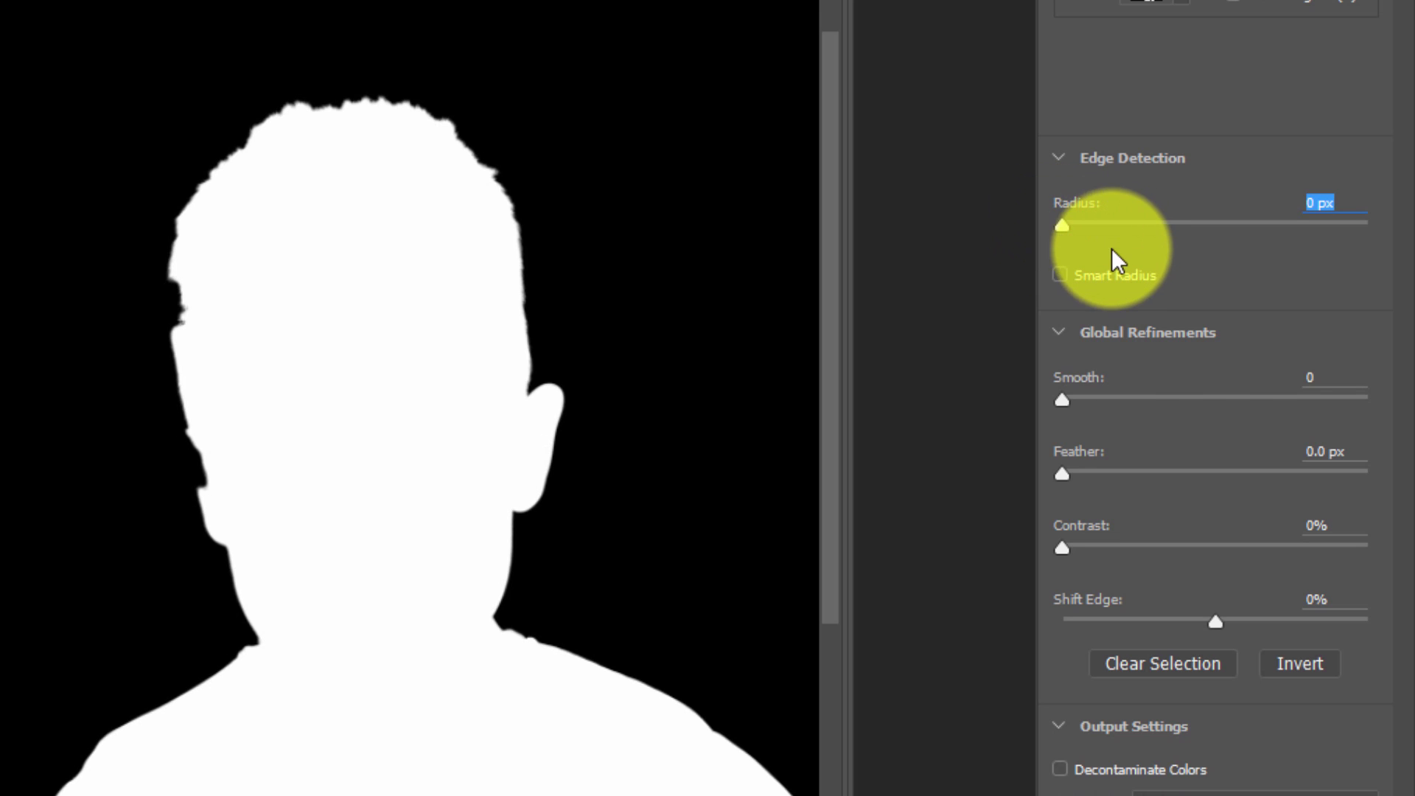
{"action": "left_click", "coordinate": [1099, 272]}
- Set the edge detection radius to 18 px and brush the broken edge beside the hair and ear back into the selection
{"action": "left_click_drag", "start_coordinate": [1061, 225], "coordinate": [1179, 225]}
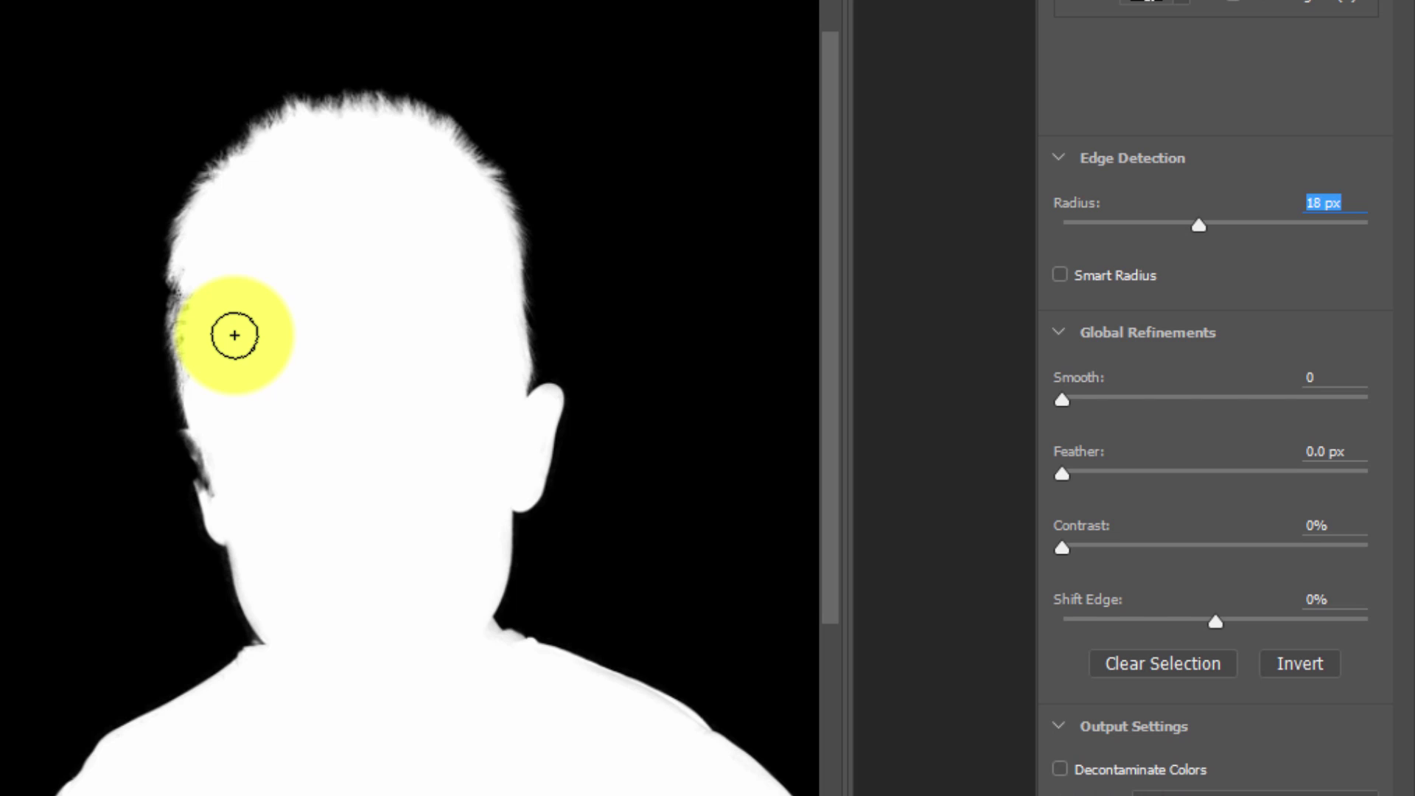
{"action": "mouse_move", "coordinate": [235, 335]}
{"action": "left_mouse_down"}
{"action": "mouse_move", "coordinate": [245, 228]}
{"action": "mouse_move", "coordinate": [317, 200]}
{"action": "mouse_move", "coordinate": [283, 101]}
{"action": "mouse_move", "coordinate": [326, 83]}
{"action": "mouse_move", "coordinate": [323, 136]}
{"action": "mouse_move", "coordinate": [251, 196]}
{"action": "mouse_move", "coordinate": [245, 306]}
{"action": "mouse_move", "coordinate": [201, 272]}
{"action": "mouse_move", "coordinate": [276, 332]}
{"action": "mouse_move", "coordinate": [186, 299]}
{"action": "mouse_move", "coordinate": [247, 396]}
{"action": "mouse_move", "coordinate": [270, 489]}
{"action": "mouse_move", "coordinate": [276, 472]}
{"action": "mouse_move", "coordinate": [258, 455]}
{"action": "mouse_move", "coordinate": [222, 465]}
{"action": "mouse_move", "coordinate": [192, 441]}
{"action": "mouse_move", "coordinate": [209, 471]}
{"action": "mouse_move", "coordinate": [184, 448]}
{"action": "mouse_move", "coordinate": [189, 322]}
{"action": "left_mouse_up"}
{"action": "left_click", "coordinate": [187, 445]}
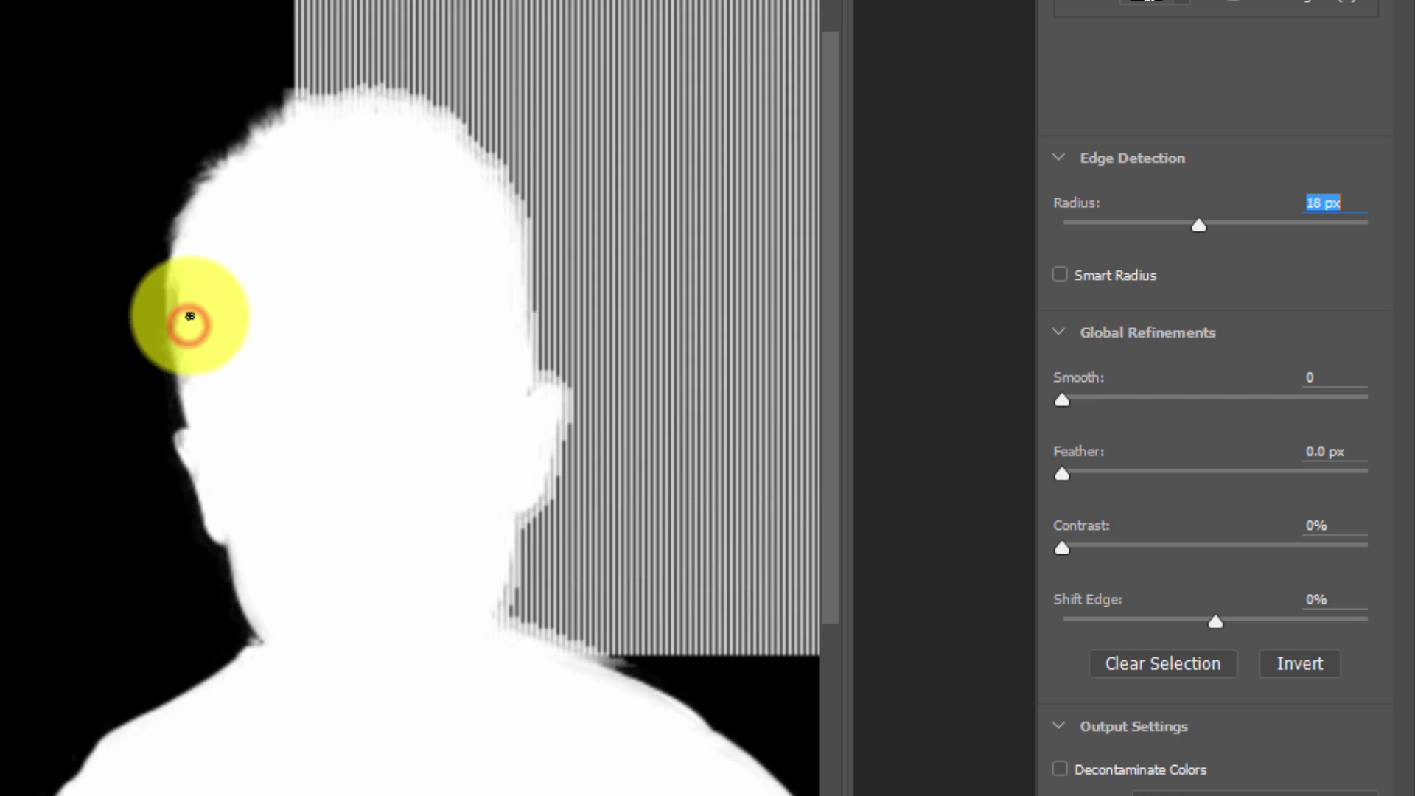
- Examine the mask edge along the boy's arm and glove up close, comparing the Onion Skin and Black & White views
{"action": "left_click_drag", "start_coordinate": [537, 795], "coordinate": [338, 215]}
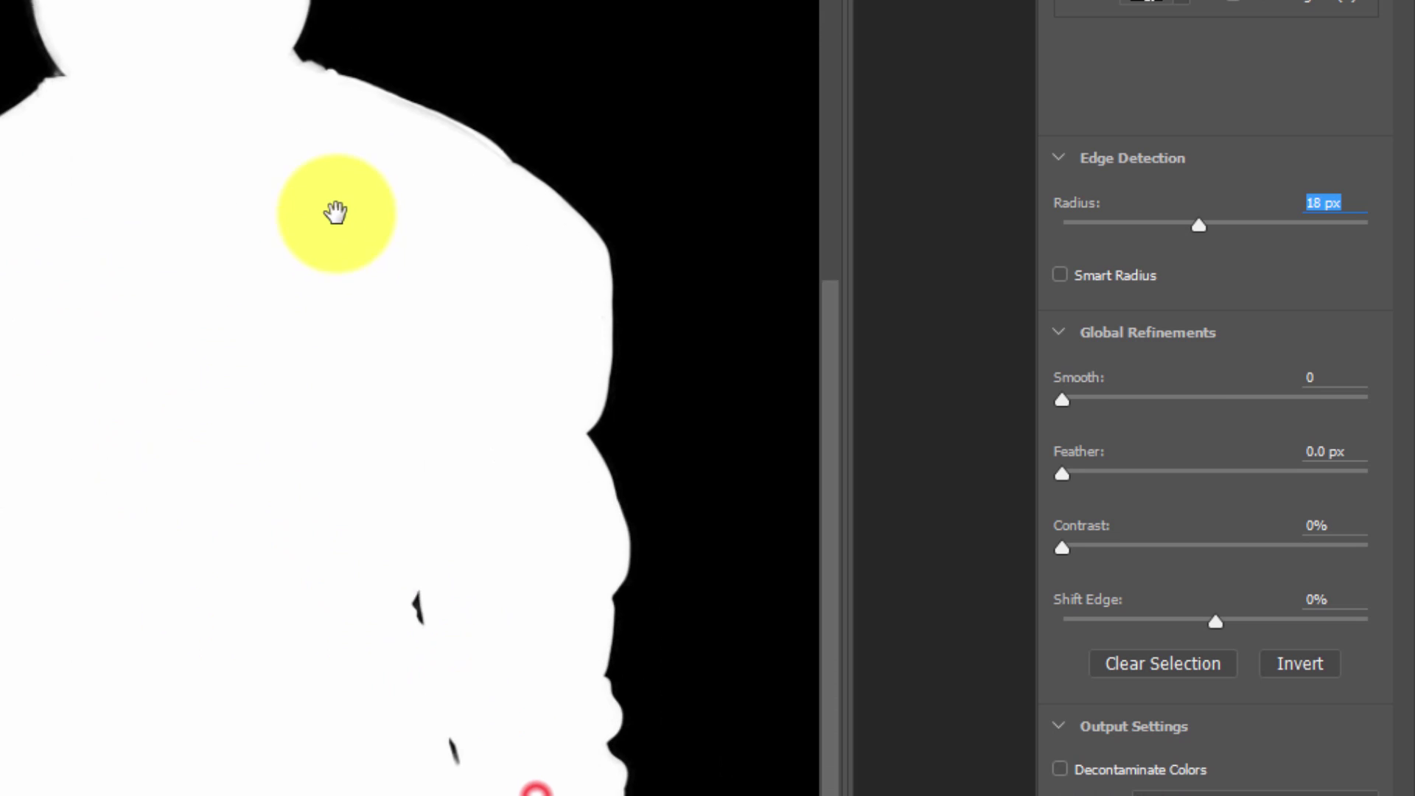
{"action": "left_click_drag", "start_coordinate": [430, 790], "coordinate": [408, 483]}
{"action": "left_click_drag", "start_coordinate": [423, 748], "coordinate": [330, 521]}
{"action": "left_click_drag", "start_coordinate": [496, 253], "coordinate": [544, 287]}
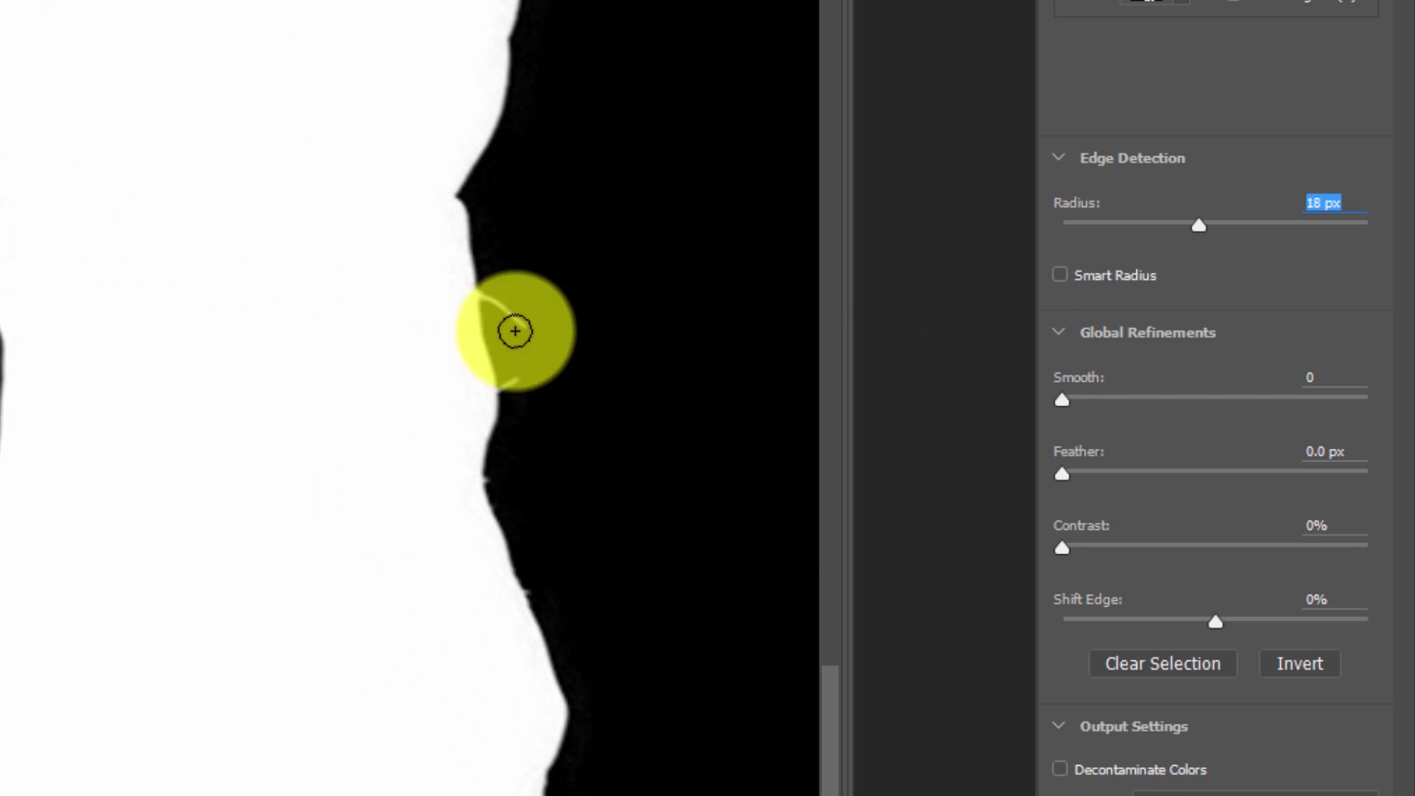
{"action": "left_click", "coordinate": [1163, 7]}
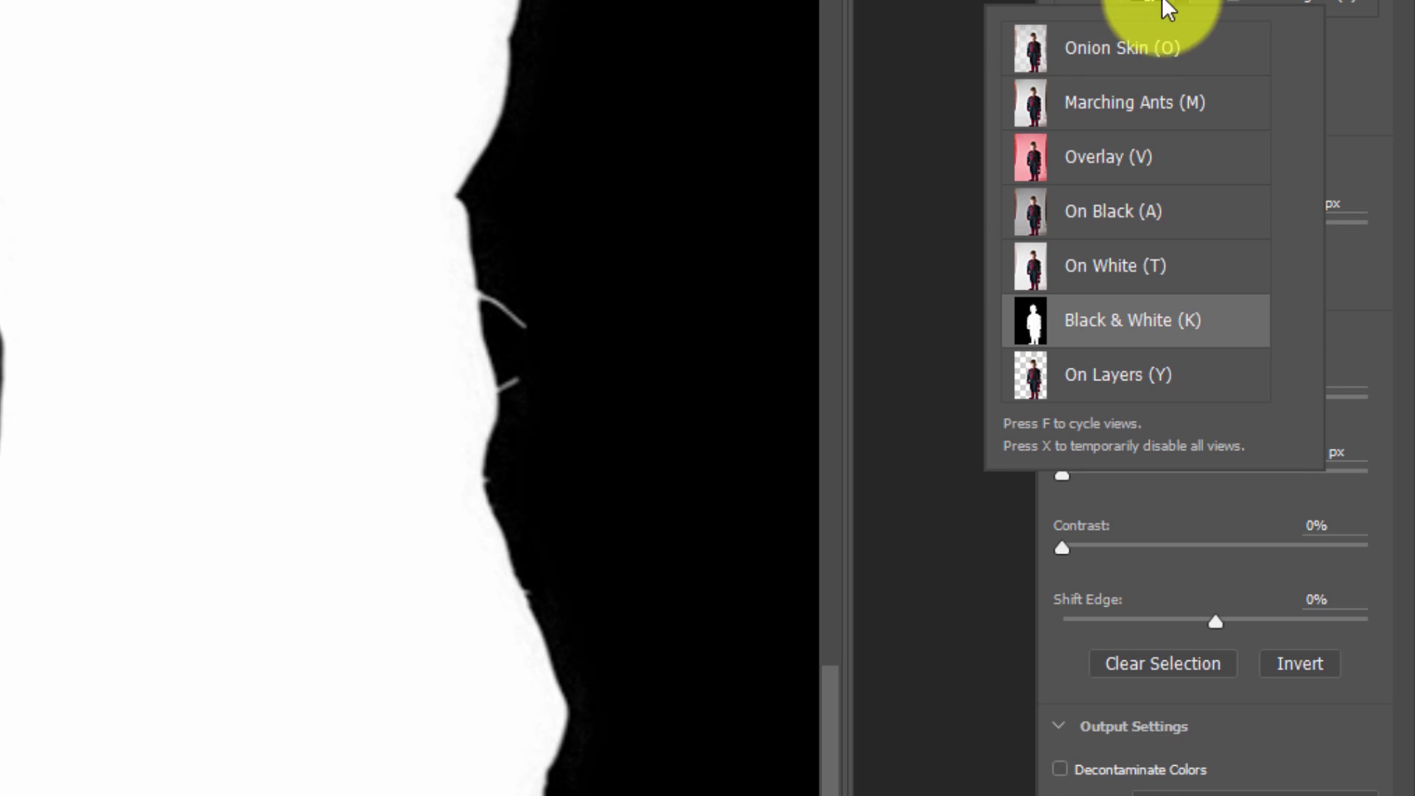
{"action": "left_click", "coordinate": [1128, 47]}
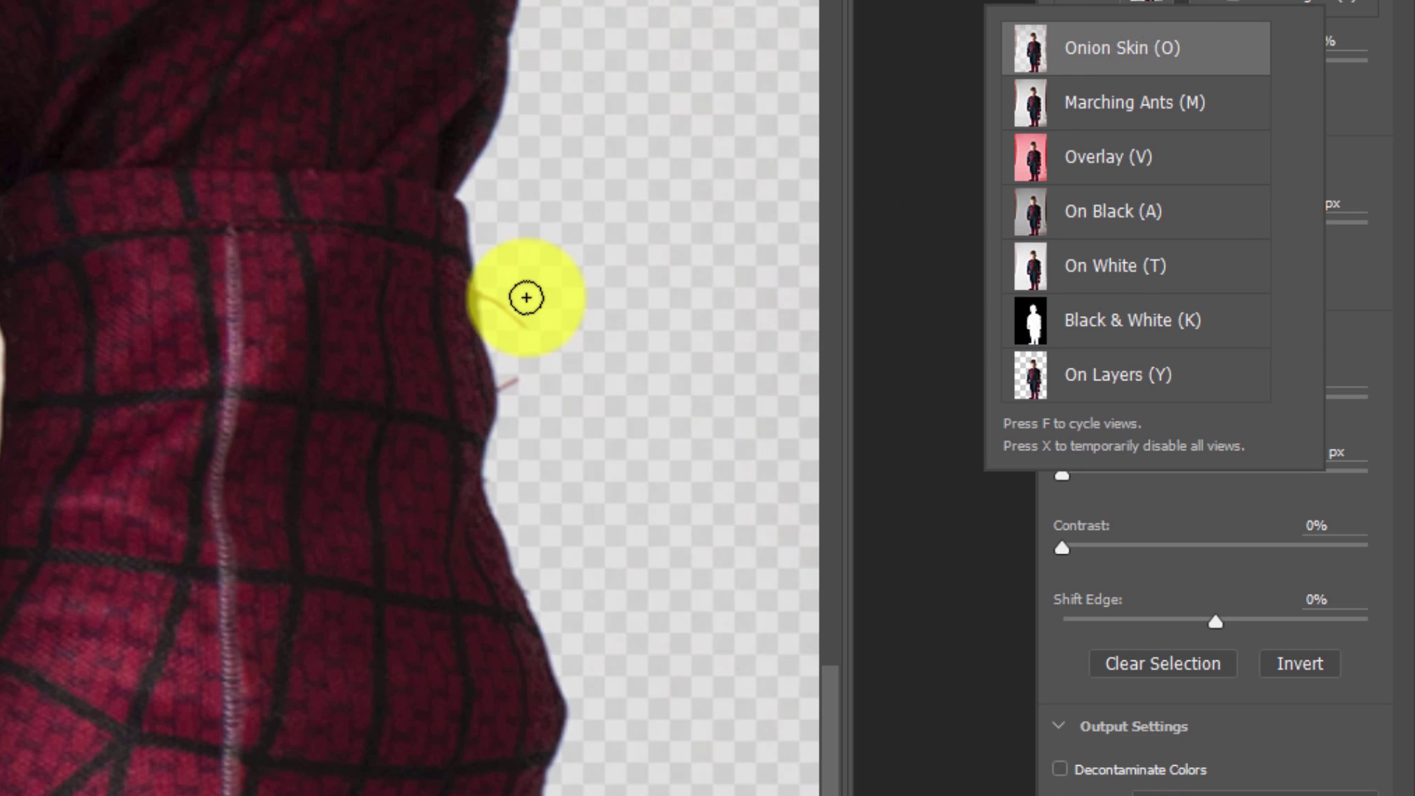
{"action": "left_click", "coordinate": [1032, 317]}
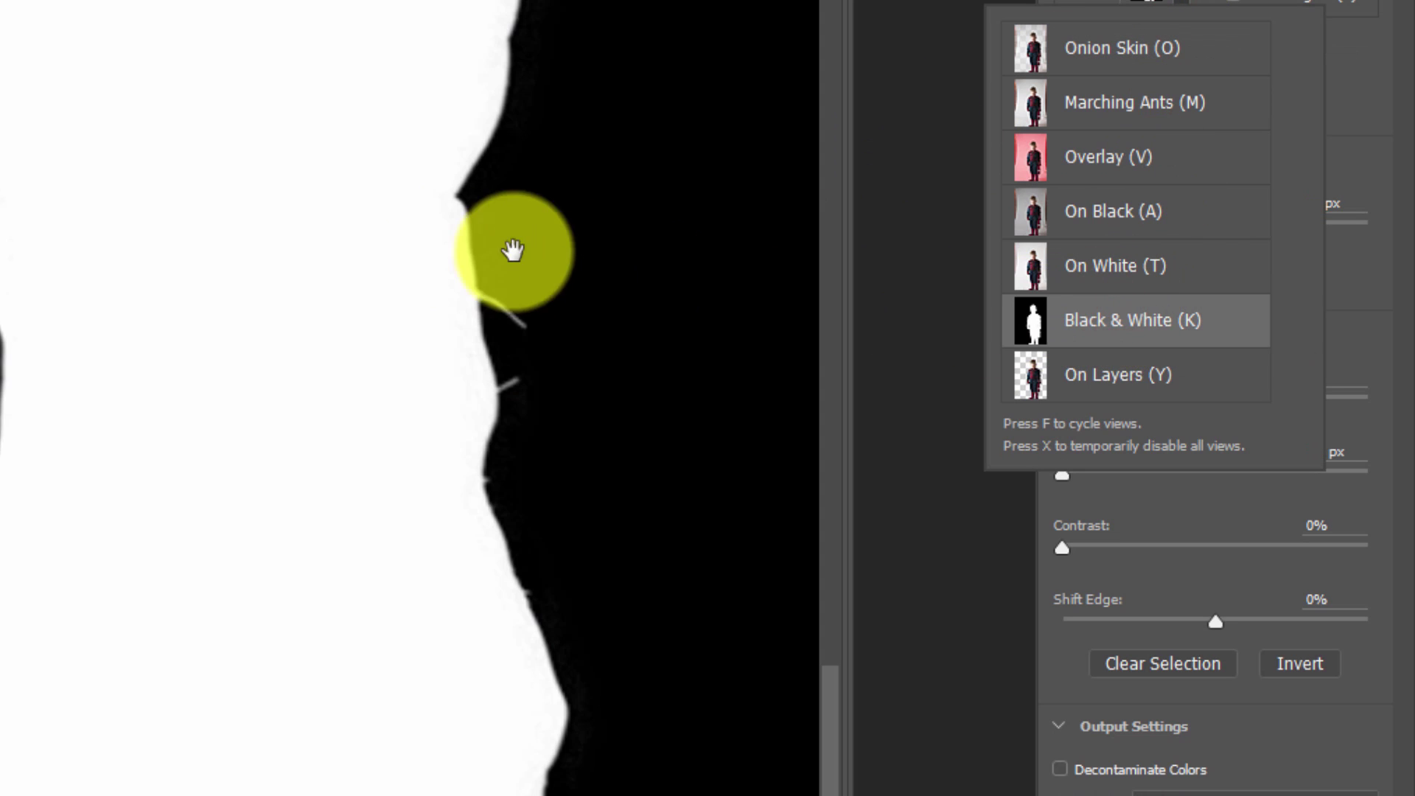
- Turn on Smart Radius for the edge detection and check the mask around the boy's head
{"action": "left_click_drag", "start_coordinate": [241, 251], "coordinate": [514, 501]}
{"action": "left_click_drag", "start_coordinate": [449, 265], "coordinate": [657, 670]}
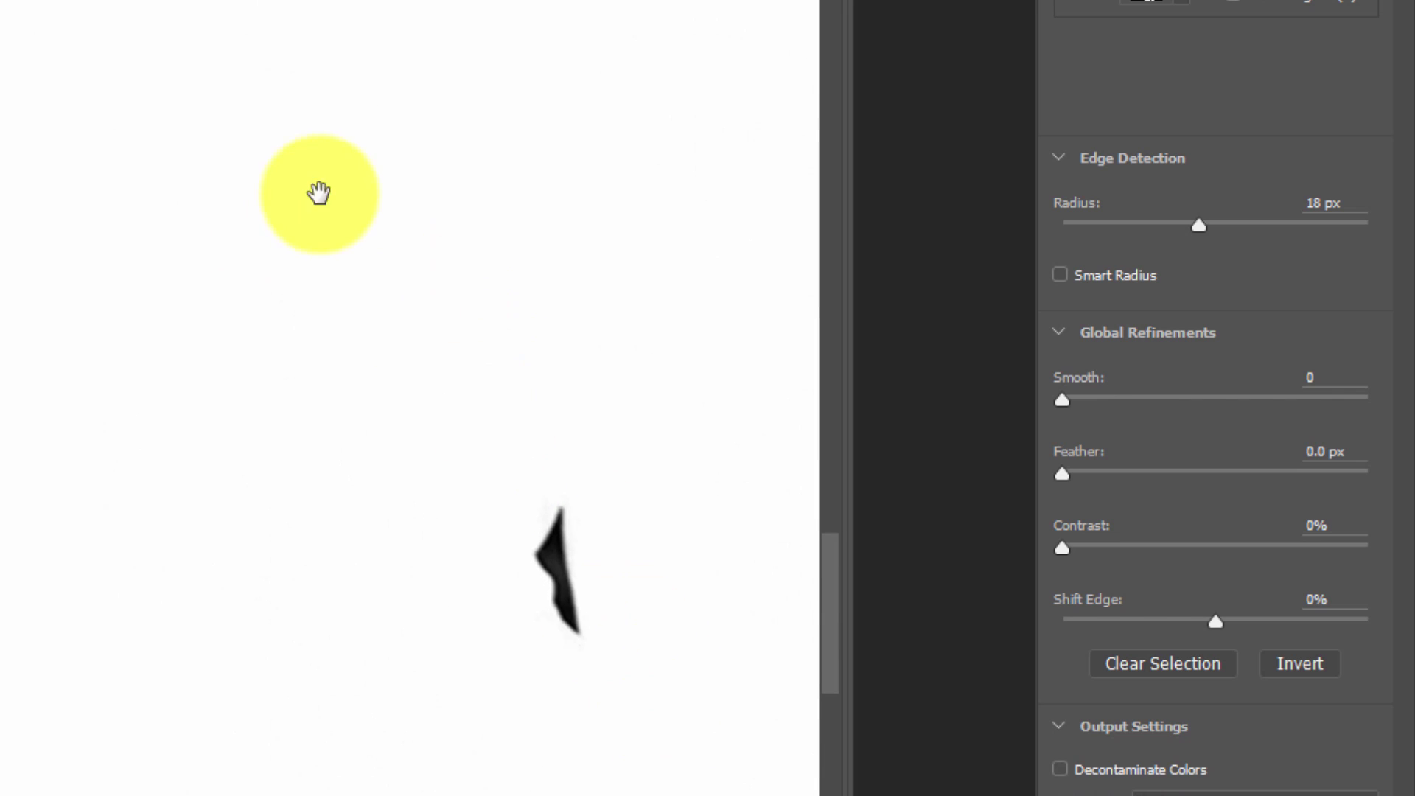
{"action": "left_click_drag", "start_coordinate": [319, 195], "coordinate": [535, 633]}
{"action": "right_click", "coordinate": [511, 341]}
{"action": "left_click", "coordinate": [578, 401]}
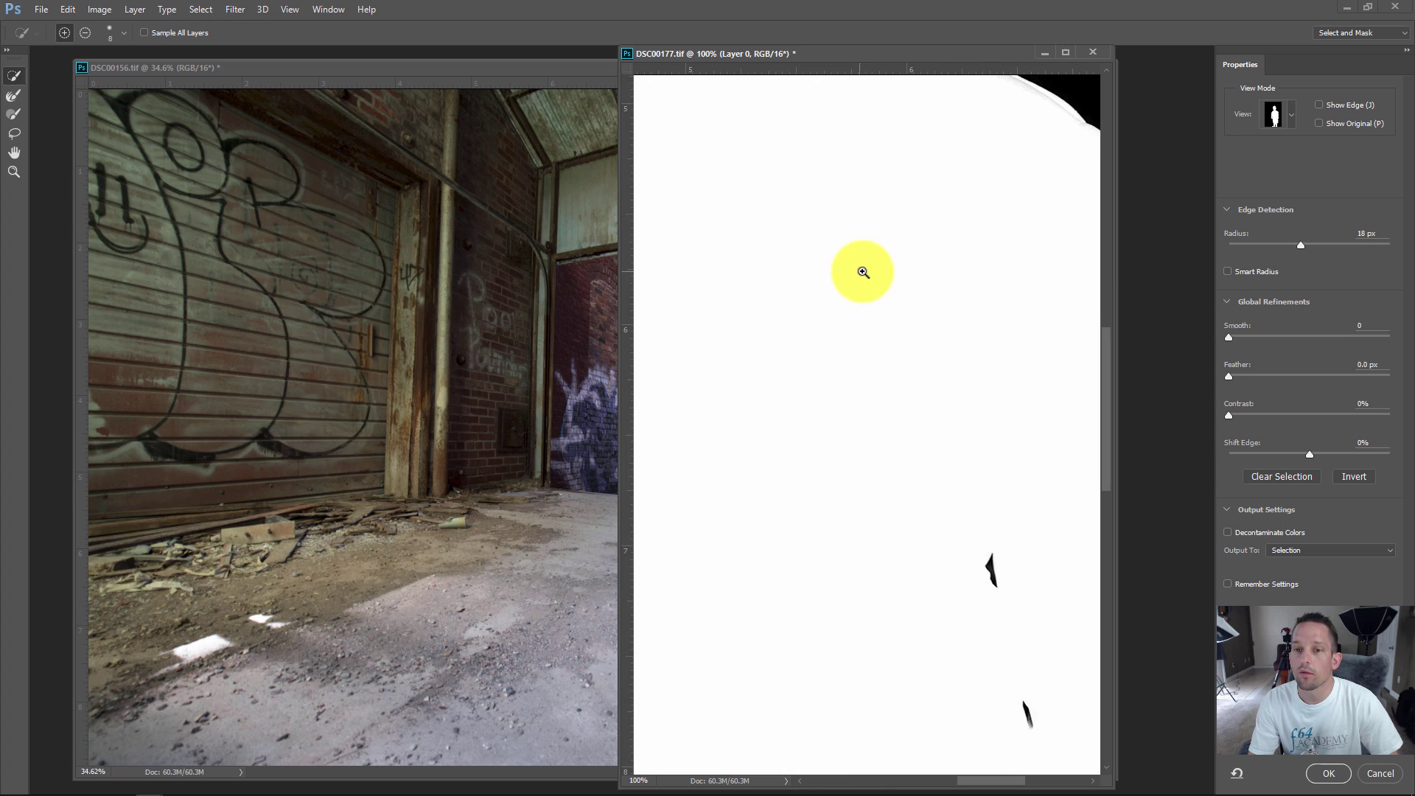
{"action": "right_click", "coordinate": [866, 274]}
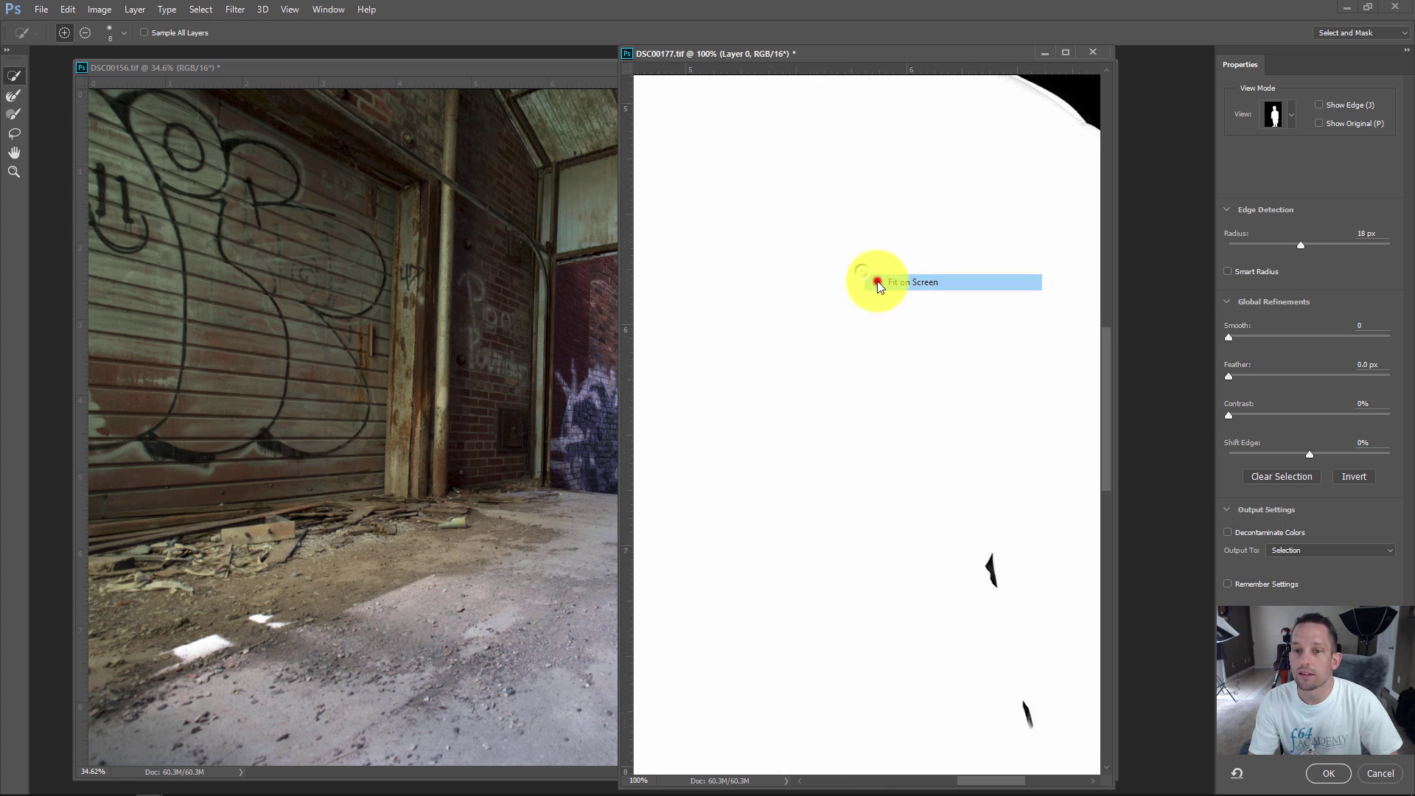
{"action": "left_click", "coordinate": [879, 278]}
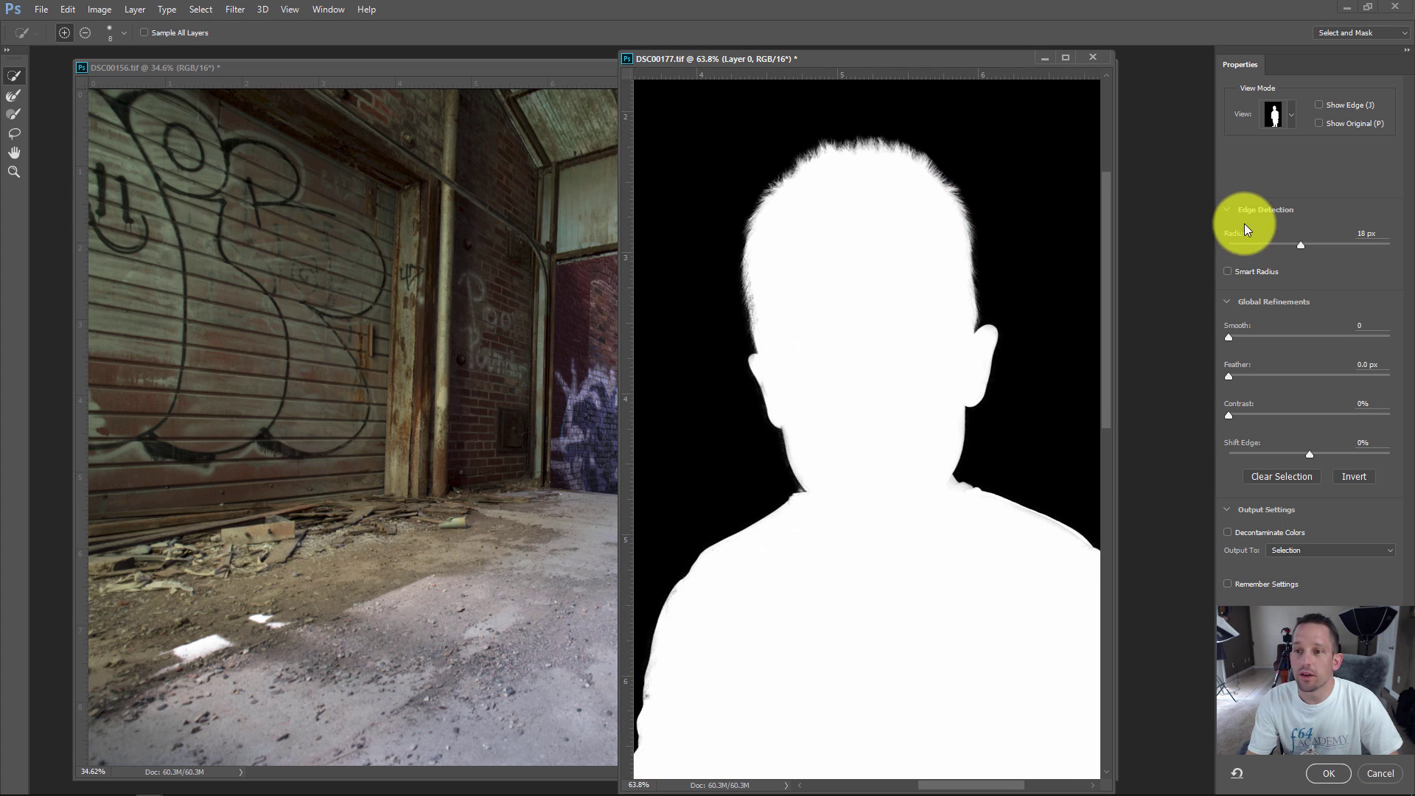
{"action": "left_click", "coordinate": [1228, 271]}
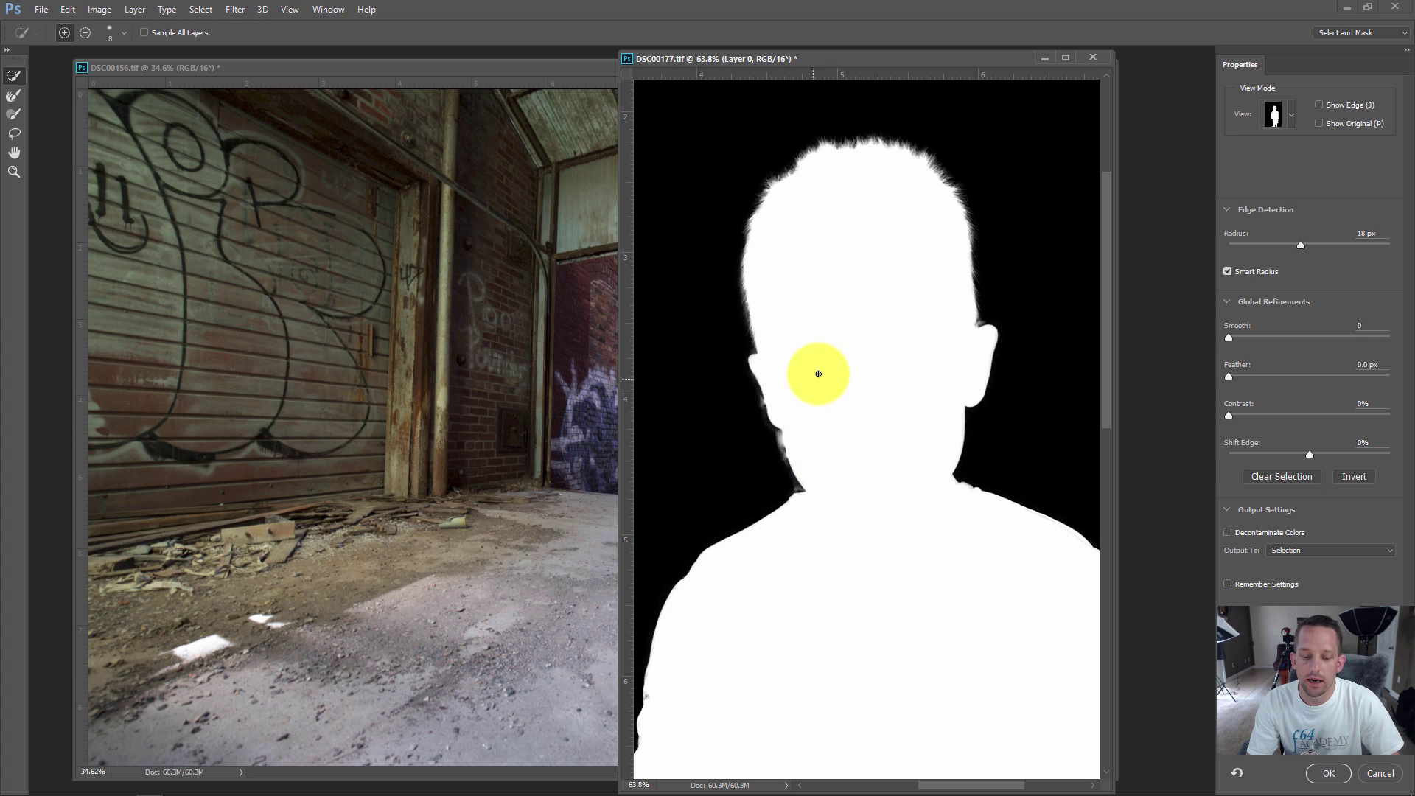
- Subtract the fringe along the boy's jawline below the ear from the selection
{"action": "key", "text": "alt"}
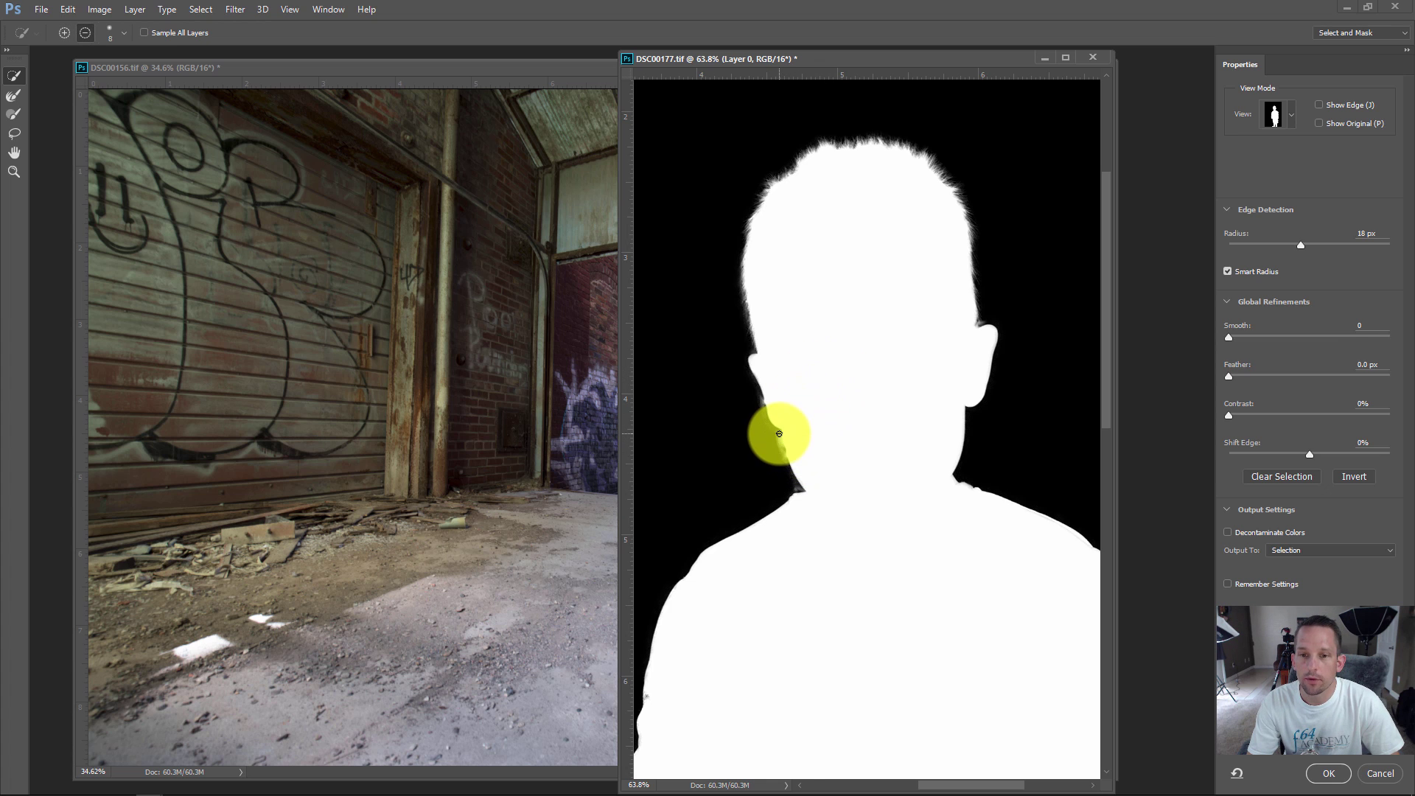
{"action": "left_click_drag", "start_coordinate": [779, 434], "coordinate": [780, 442]}
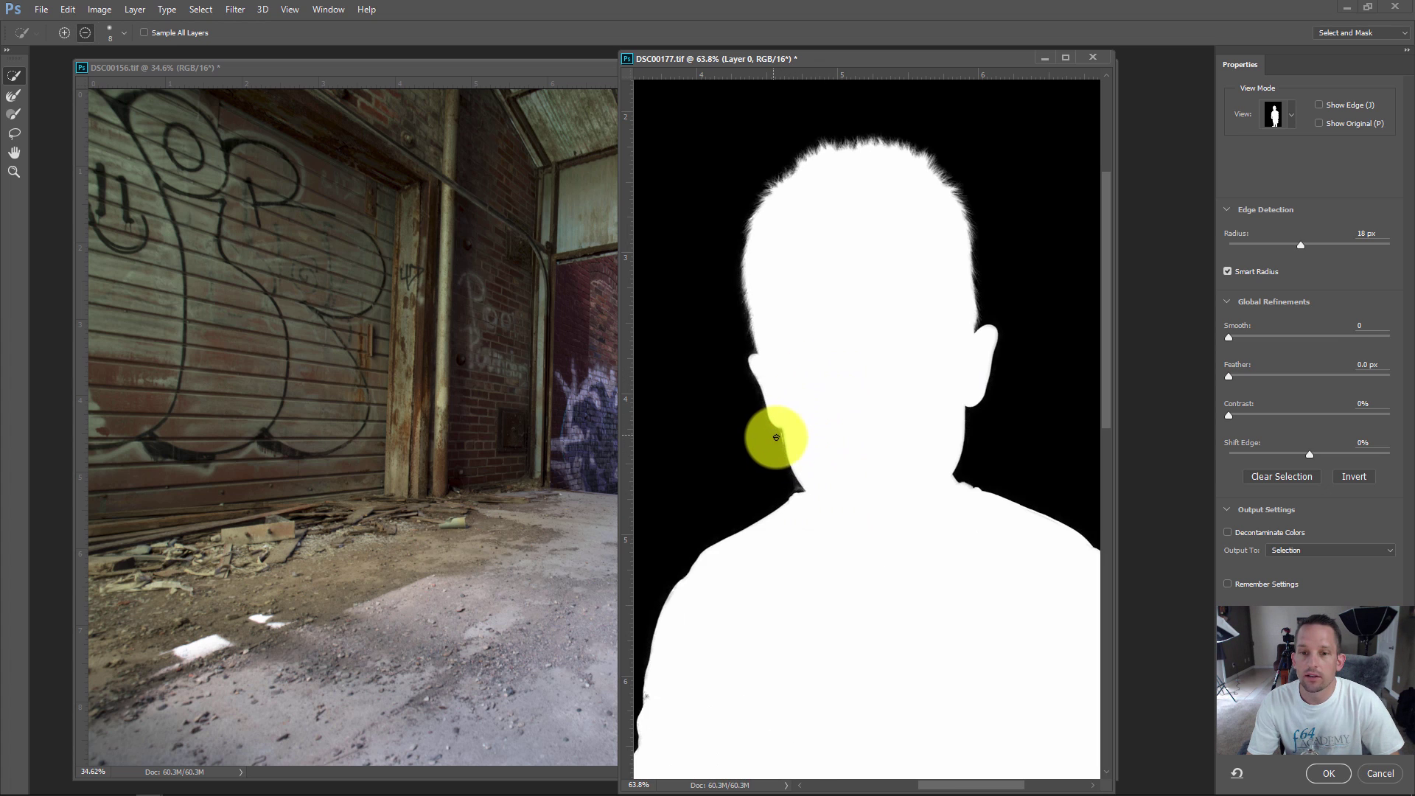
{"action": "left_click_drag", "start_coordinate": [780, 436], "coordinate": [784, 442]}
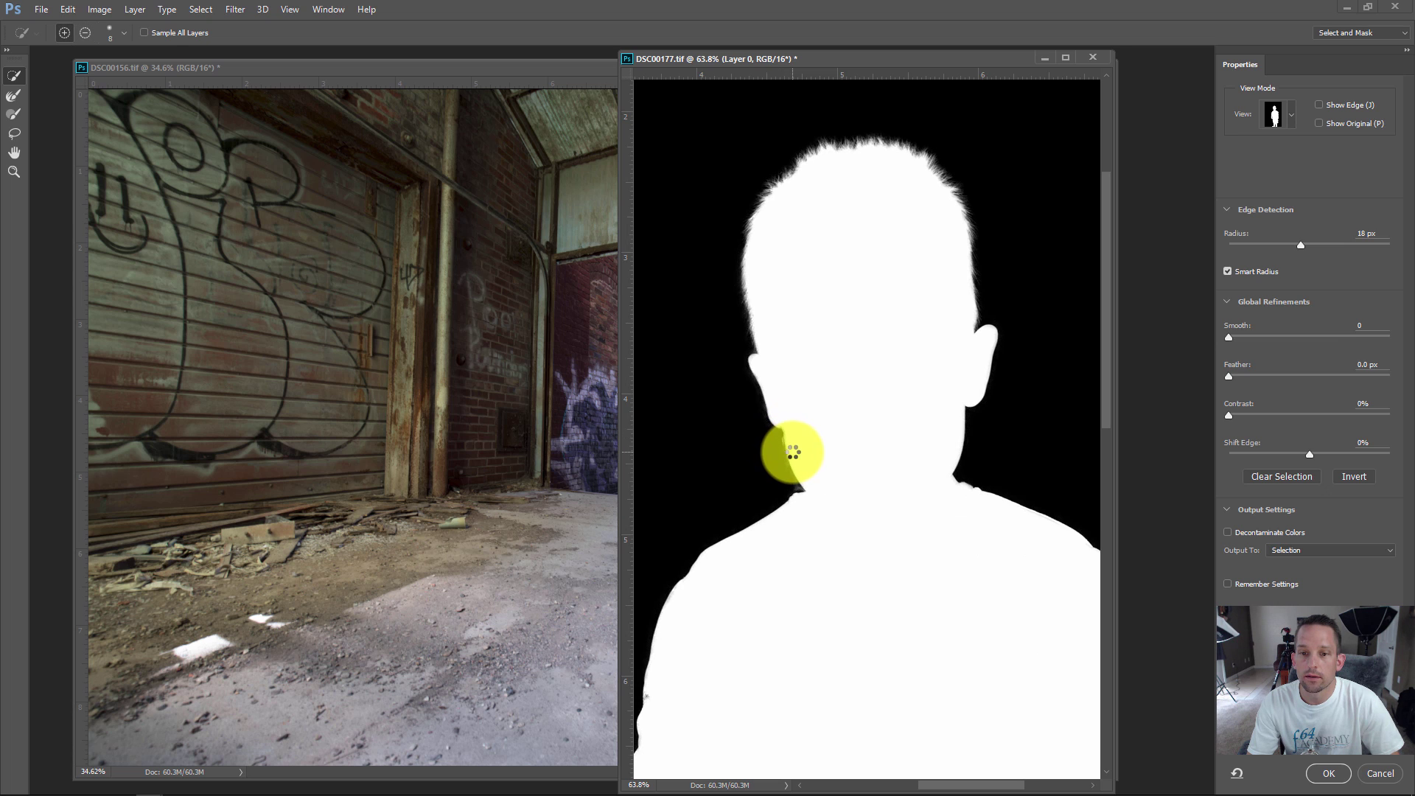
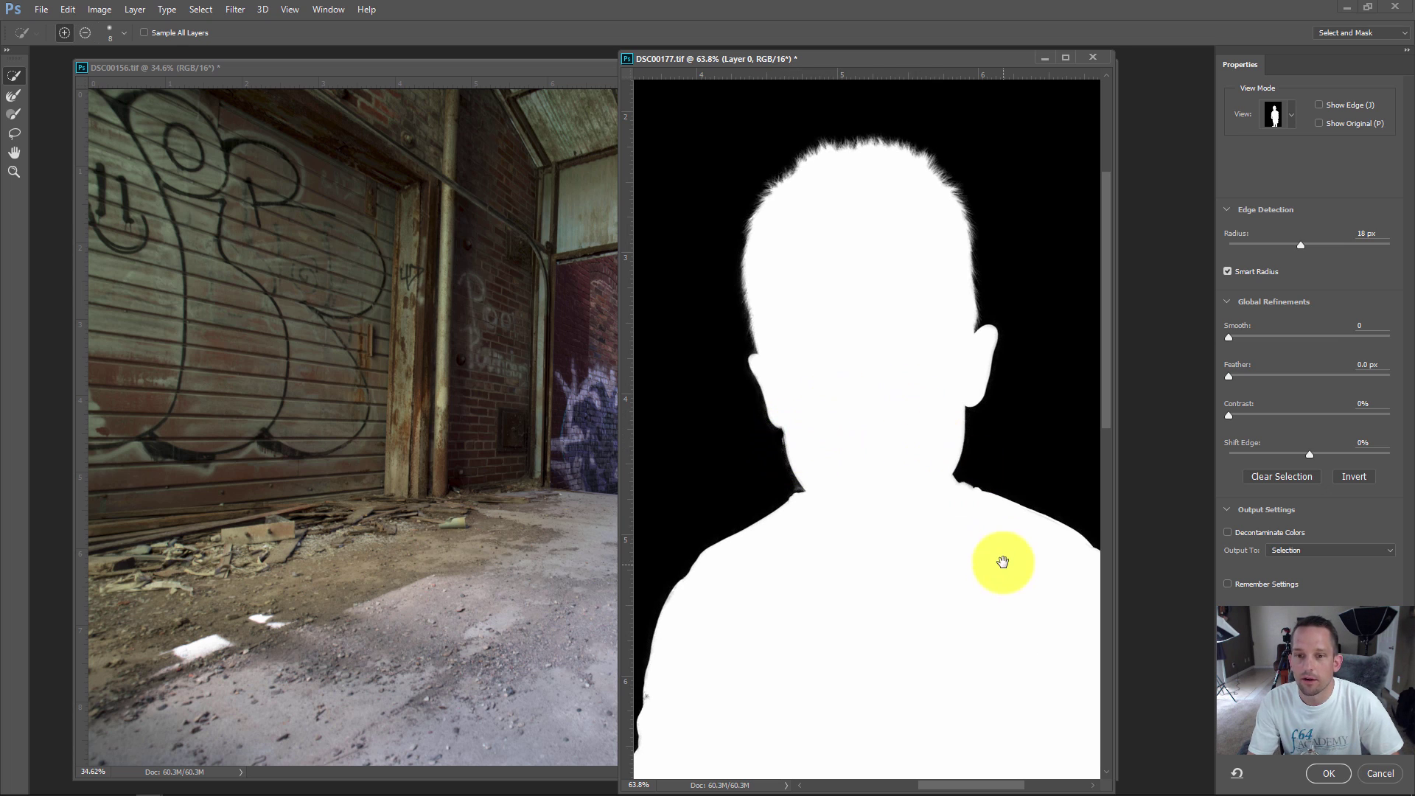
- Subtract the leftover backdrop fringe above the boy's foot and in the gap between his lower legs from the selection
{"action": "left_click_drag", "start_coordinate": [998, 563], "coordinate": [904, 294]}
{"action": "left_click_drag", "start_coordinate": [858, 539], "coordinate": [863, 357]}
{"action": "left_click_drag", "start_coordinate": [866, 568], "coordinate": [944, 316]}
{"action": "left_click_drag", "start_coordinate": [867, 398], "coordinate": [961, 553]}
{"action": "left_click_drag", "start_coordinate": [942, 642], "coordinate": [869, 316]}
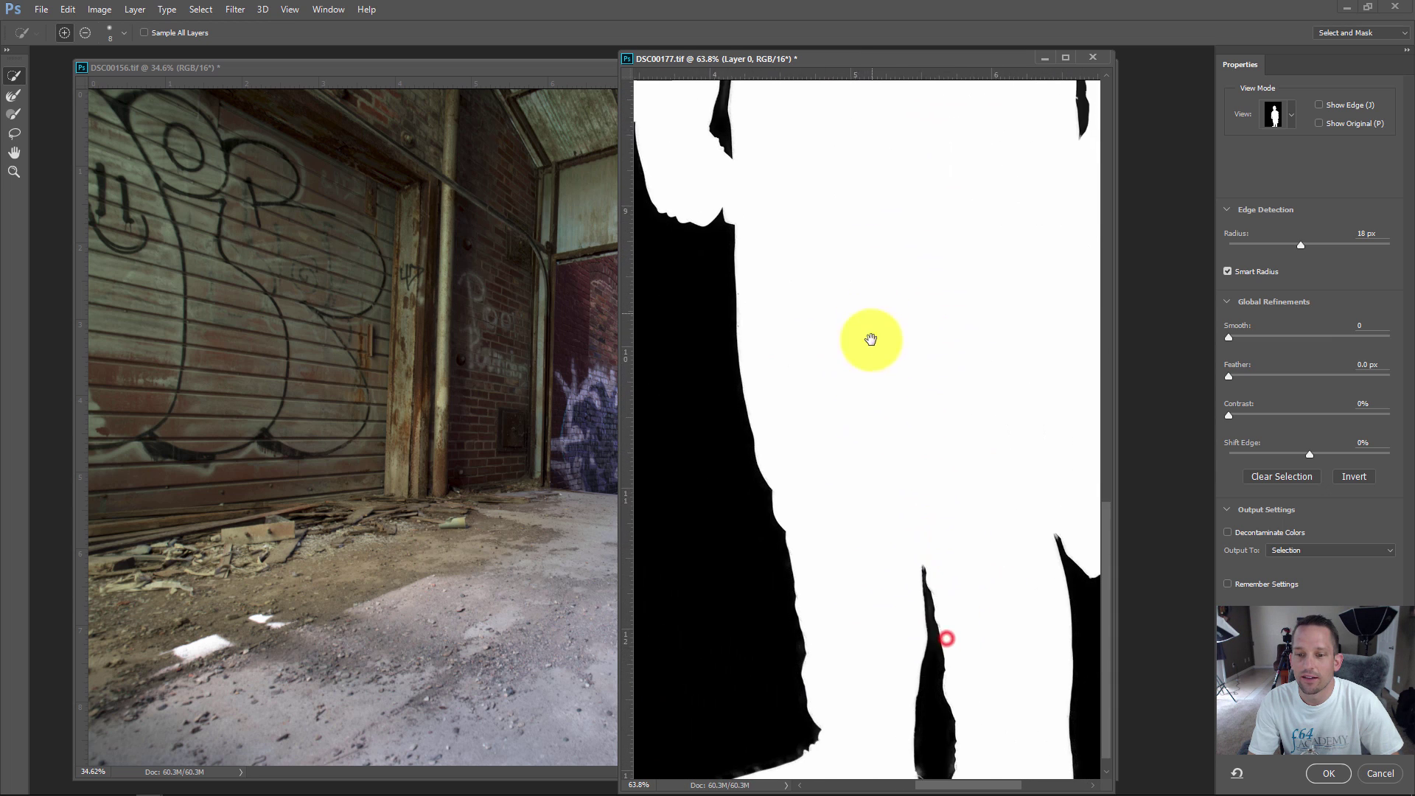
{"action": "left_click_drag", "start_coordinate": [907, 582], "coordinate": [901, 496]}
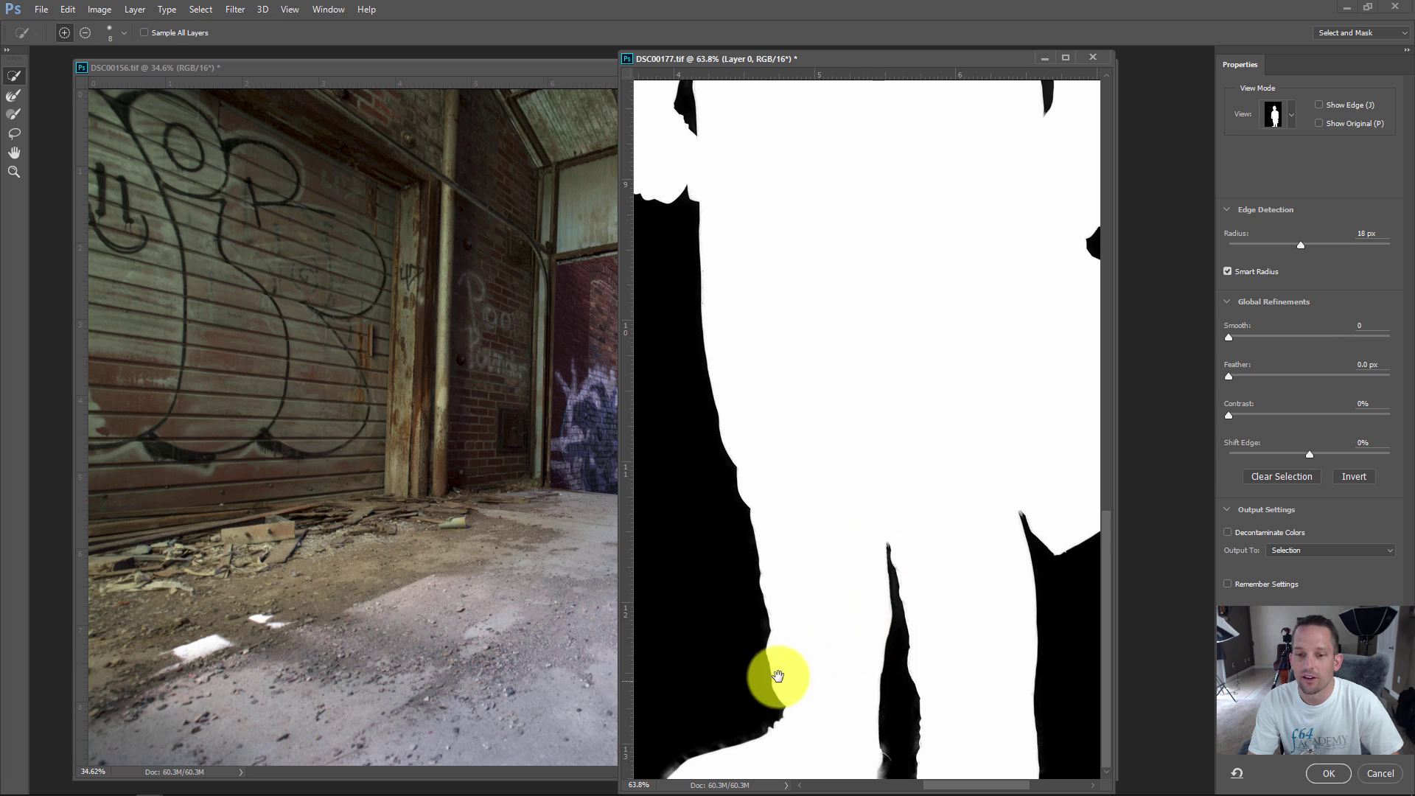
{"action": "left_click_drag", "start_coordinate": [780, 670], "coordinate": [837, 562]}
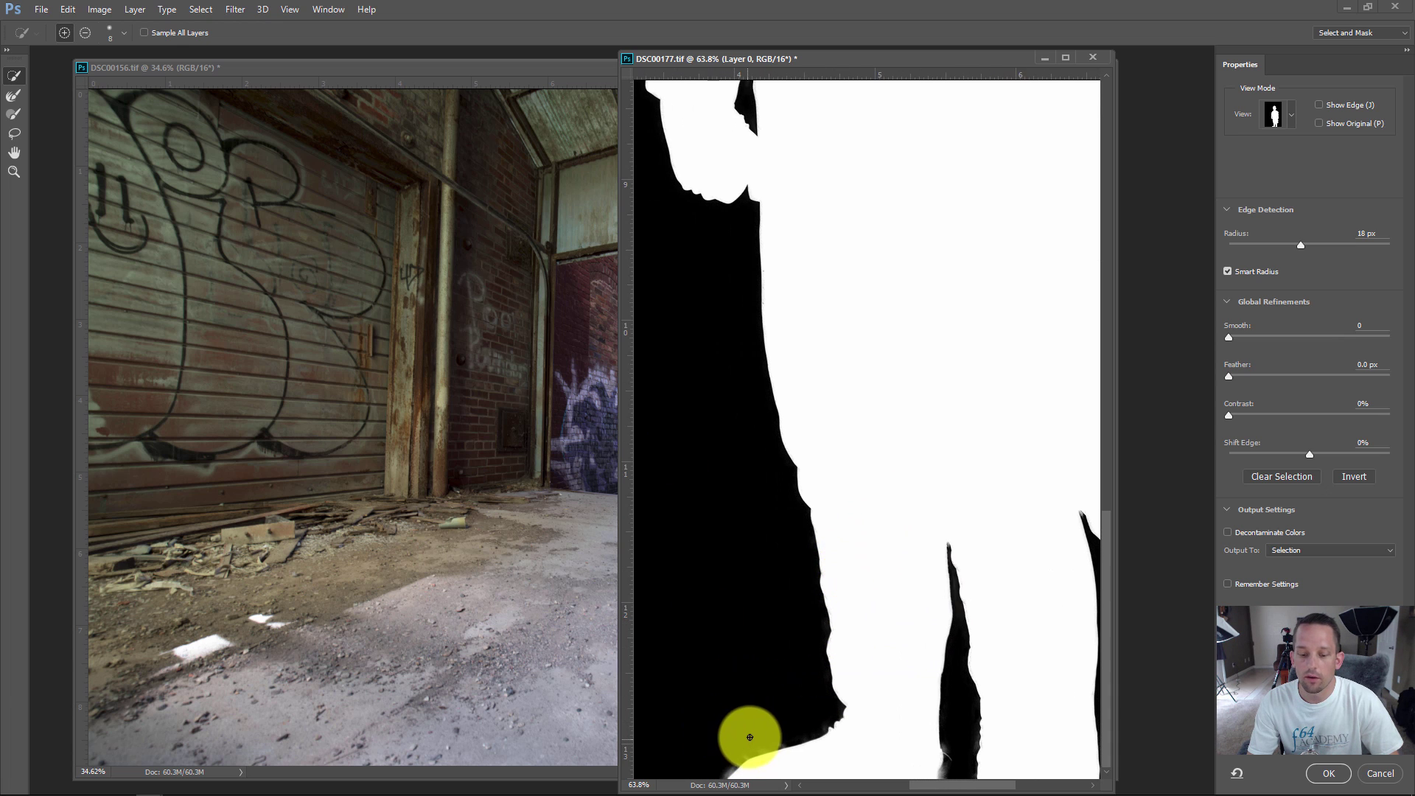
{"action": "key", "text": "alt"}
{"action": "mouse_move", "coordinate": [731, 763]}
{"action": "left_mouse_down"}
{"action": "mouse_move", "coordinate": [748, 740]}
{"action": "mouse_move", "coordinate": [782, 739]}
{"action": "mouse_move", "coordinate": [757, 757]}
{"action": "left_mouse_up"}
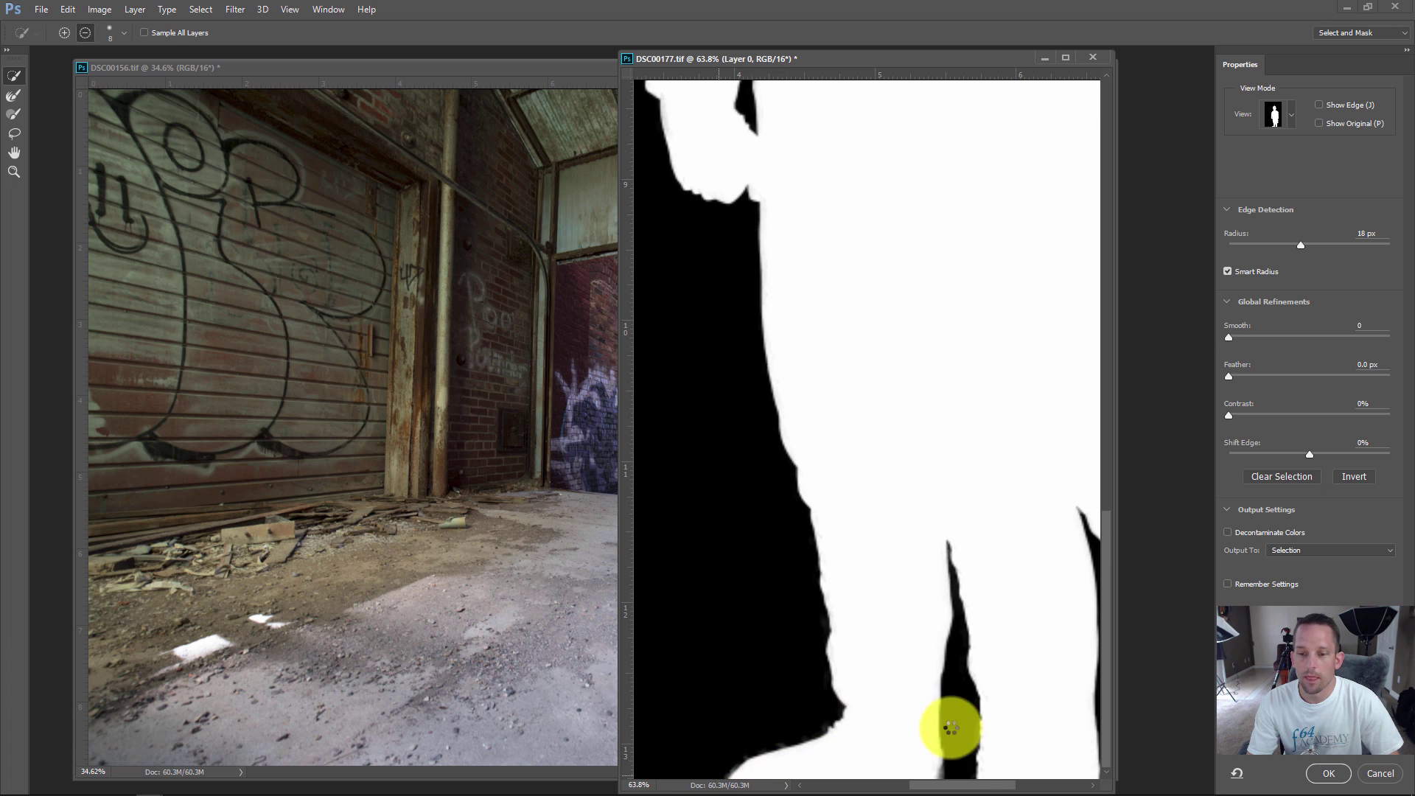
{"action": "left_click_drag", "start_coordinate": [942, 736], "coordinate": [948, 768]}
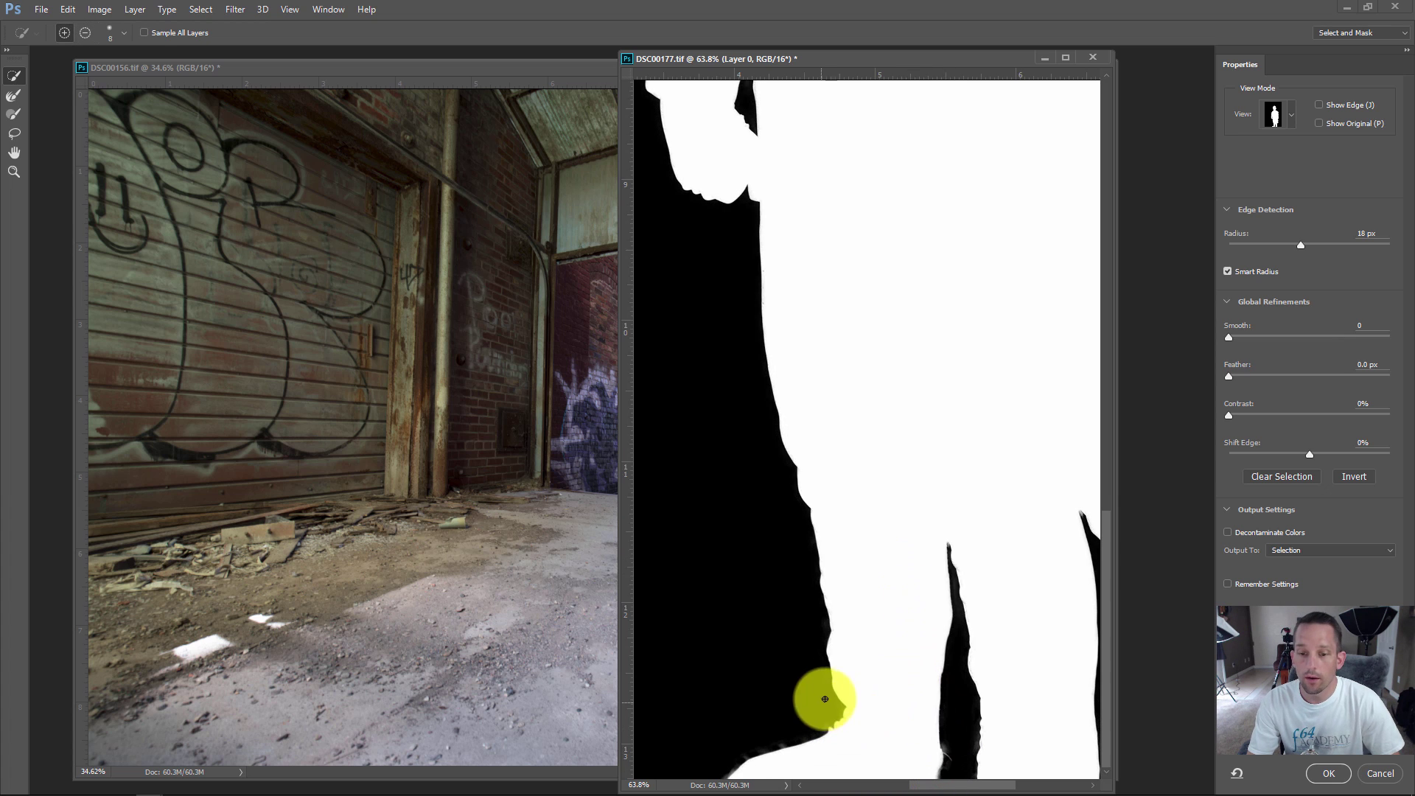
{"action": "right_click", "coordinate": [959, 400]}
{"action": "left_click", "coordinate": [967, 410]}
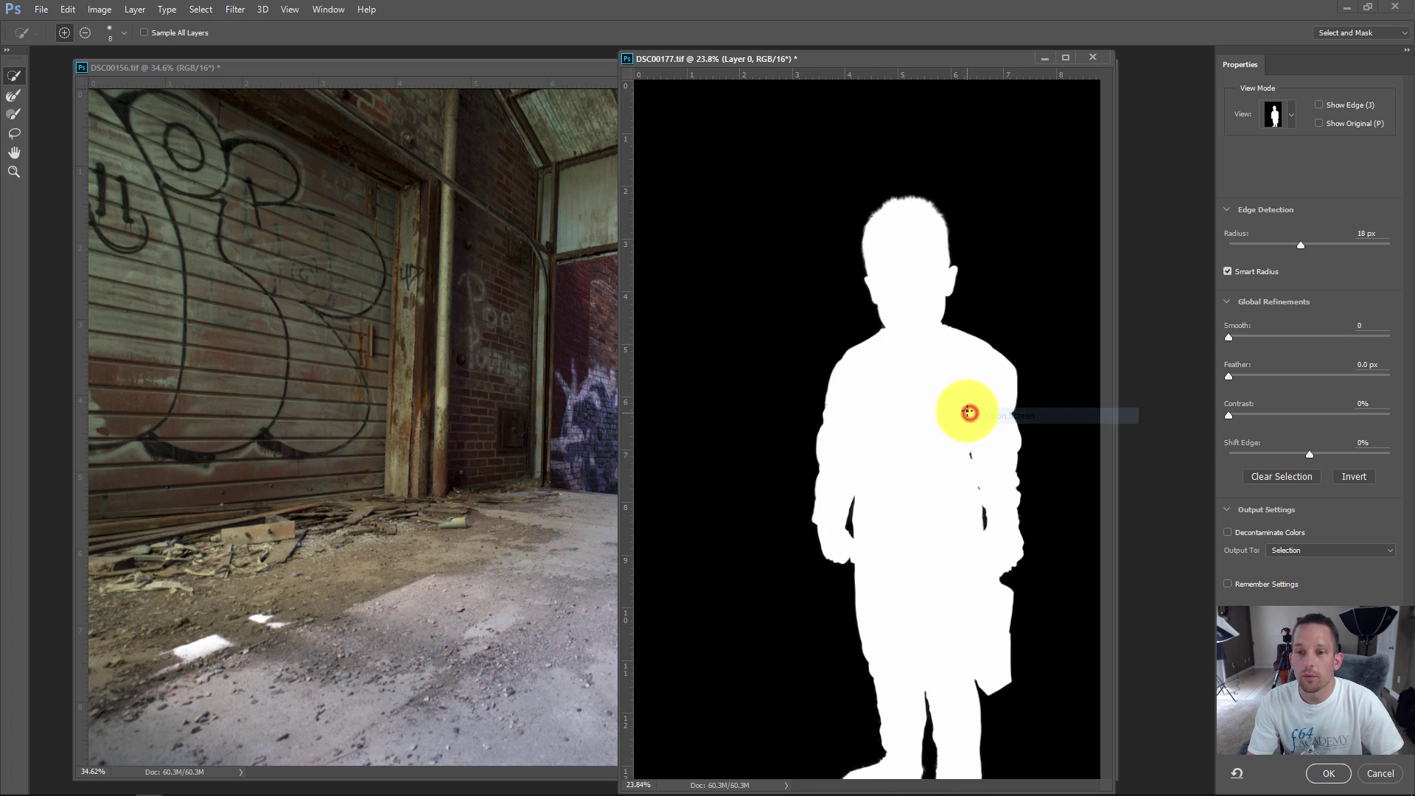
- Try a Smooth value of 16 and a slight Feather of 0.4 px on the mask edge around the boy's head
{"action": "left_click", "coordinate": [942, 220]}
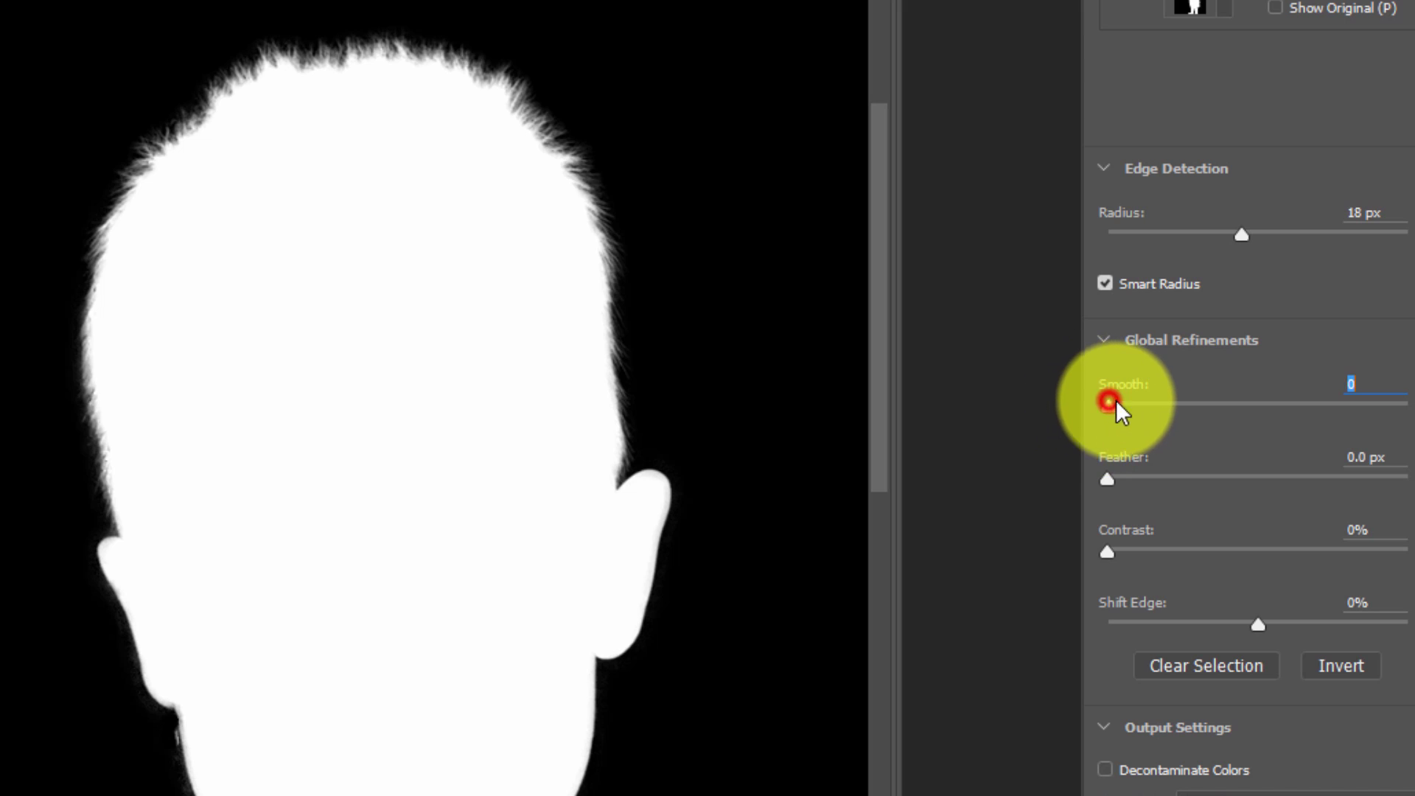
{"action": "left_click_drag", "start_coordinate": [1110, 402], "coordinate": [1156, 399]}
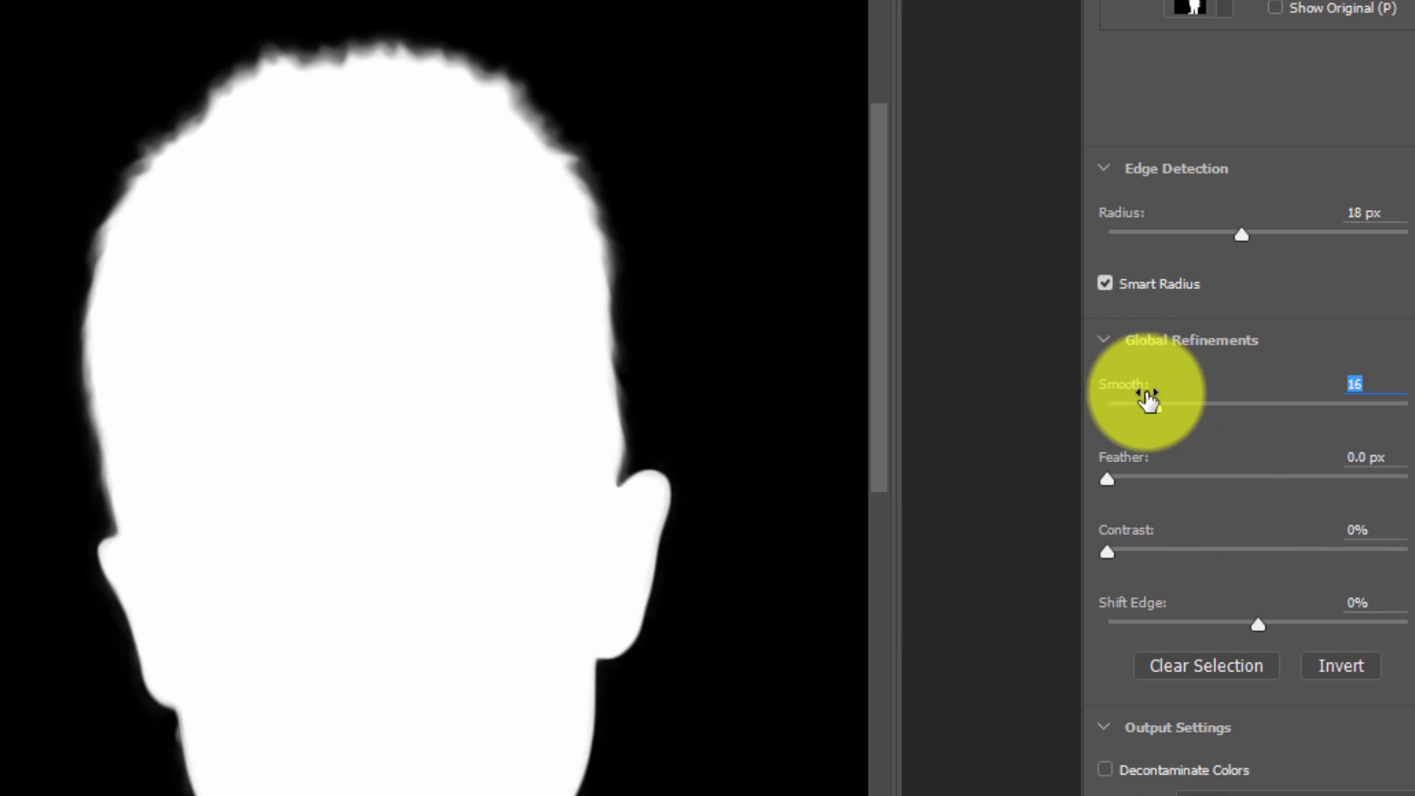
{"action": "left_click_drag", "start_coordinate": [1139, 406], "coordinate": [1092, 404]}
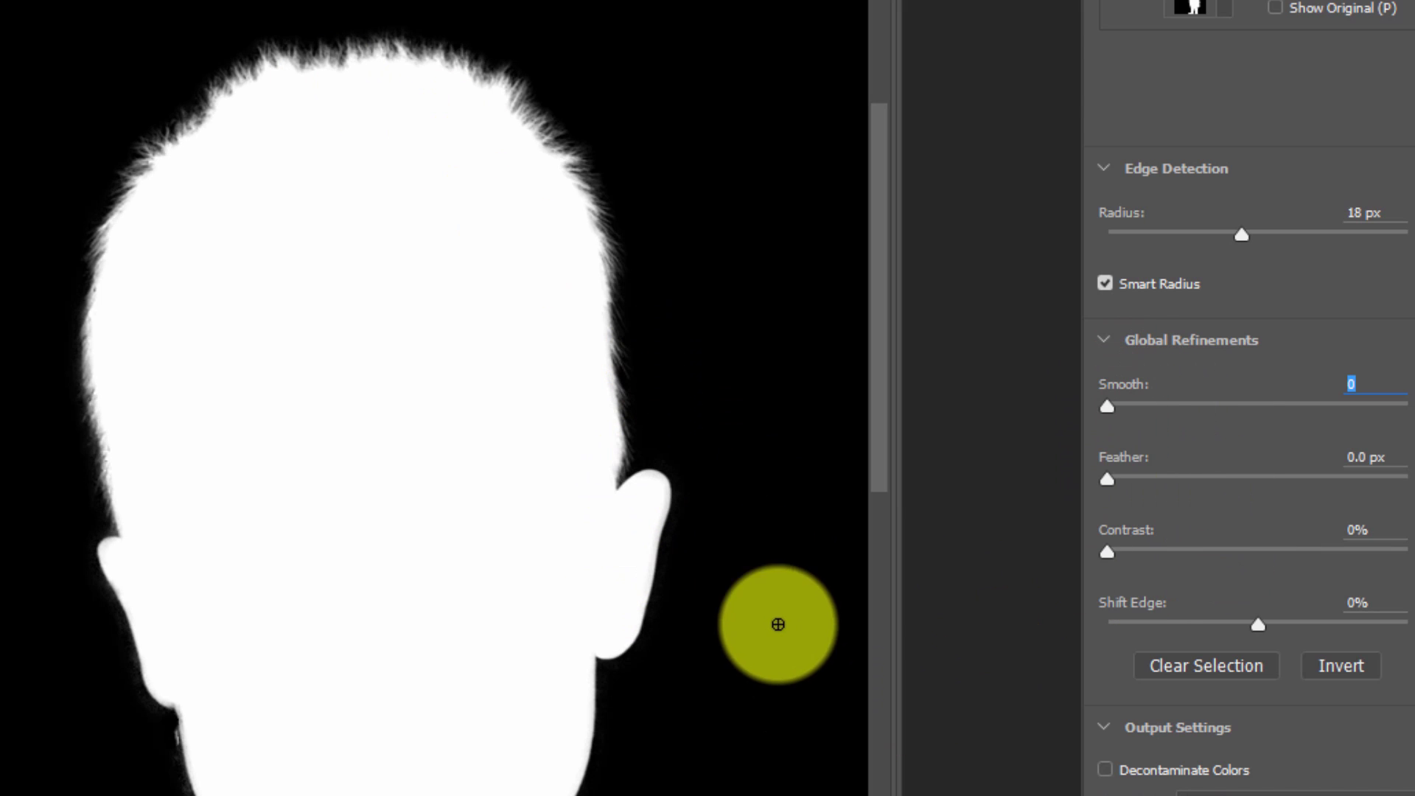
{"action": "scroll", "coordinate": [490, 763], "scroll_direction": "down", "scroll_amount": 3}
{"action": "scroll", "coordinate": [493, 737], "scroll_direction": "right", "scroll_amount": 2}
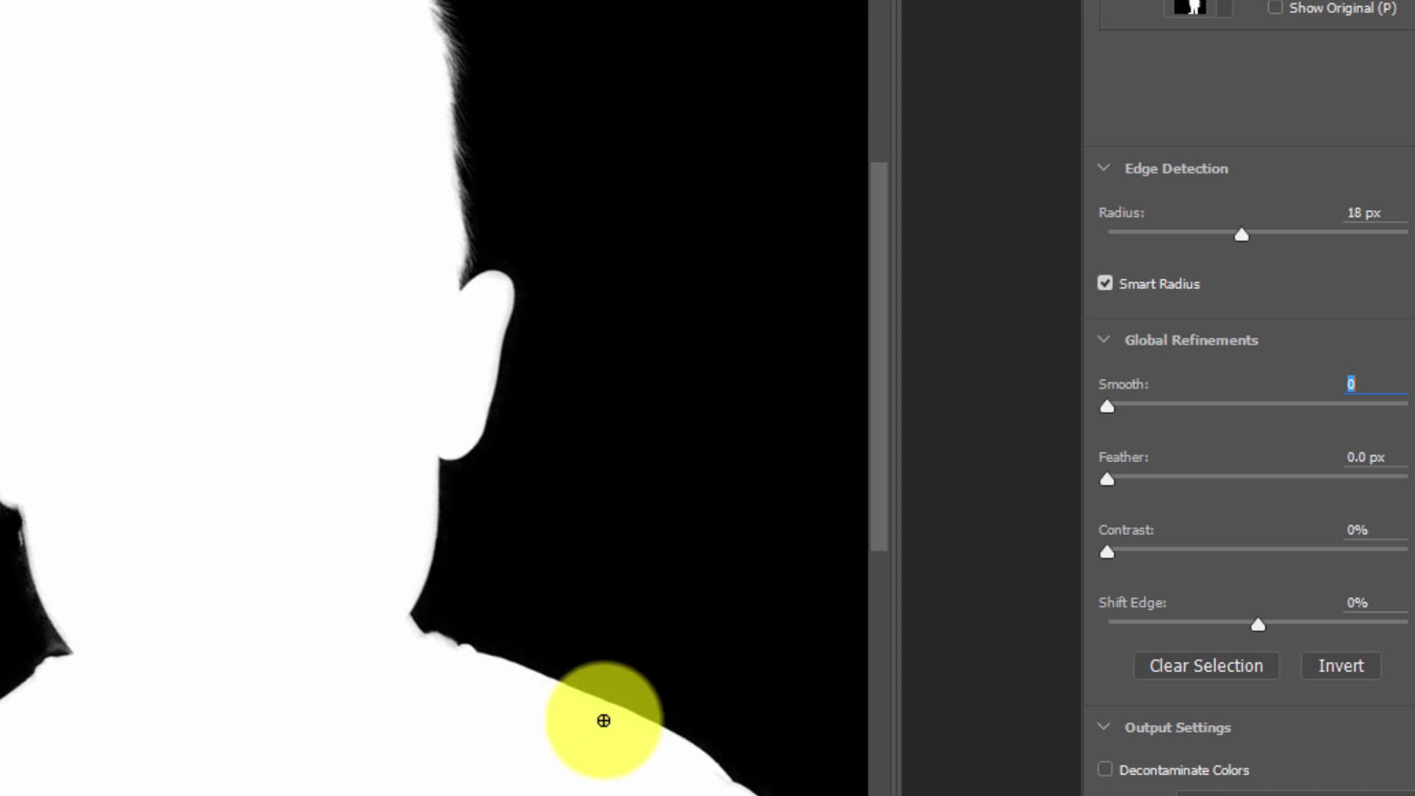
{"action": "left_click_drag", "start_coordinate": [382, 505], "coordinate": [525, 608]}
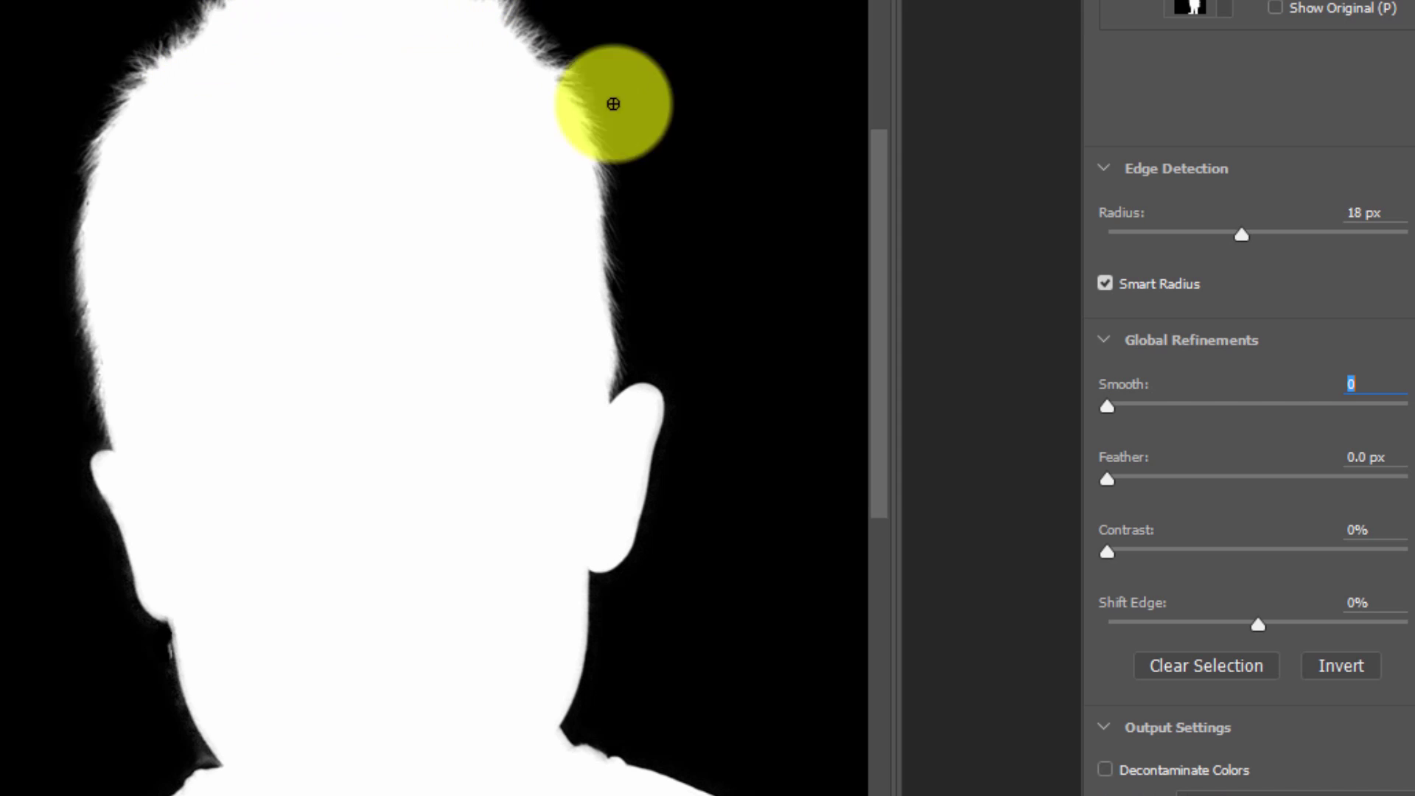
{"action": "left_click", "coordinate": [1110, 405]}
{"action": "left_click_drag", "start_coordinate": [1132, 406], "coordinate": [1047, 398]}
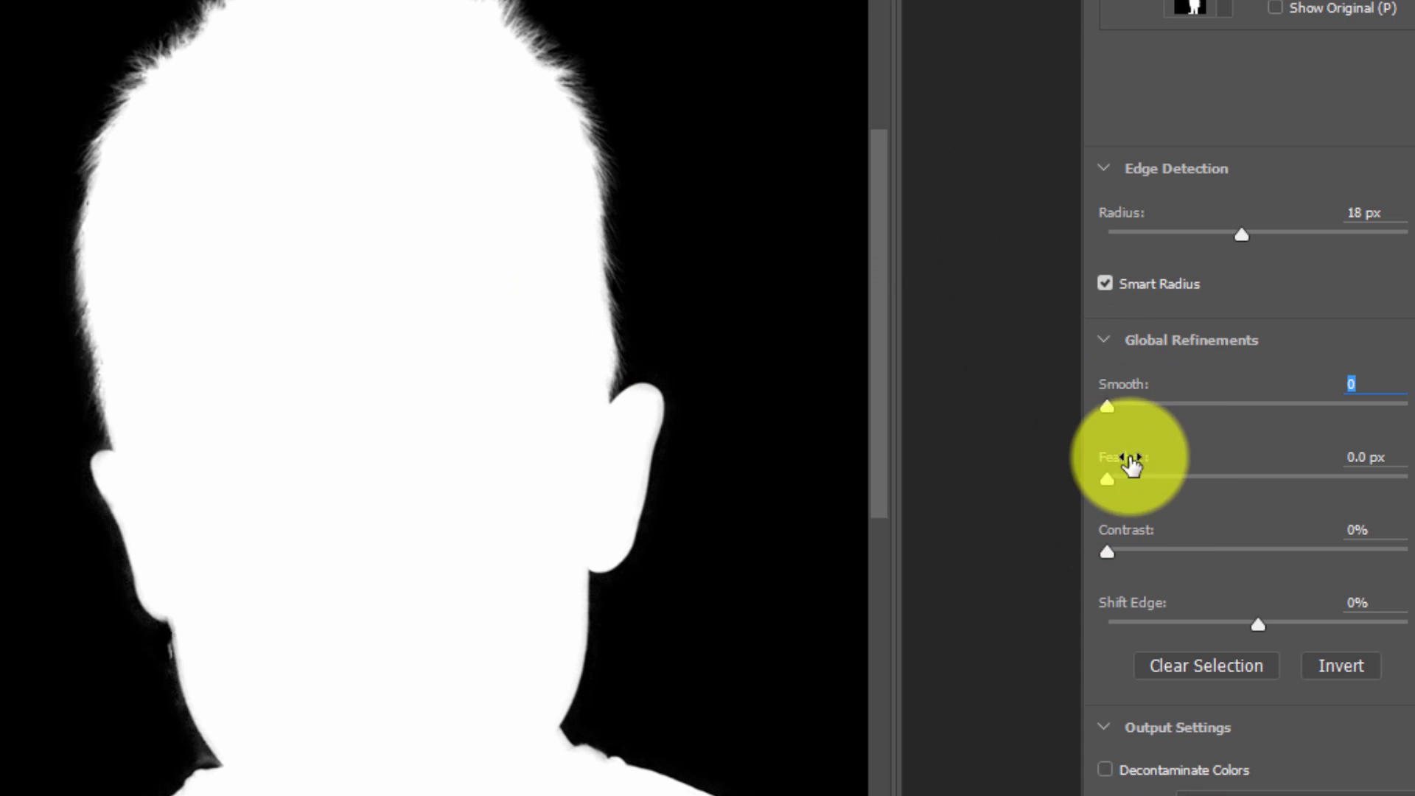
{"action": "mouse_move", "coordinate": [1111, 477]}
{"action": "left_mouse_down"}
{"action": "mouse_move", "coordinate": [1143, 477]}
{"action": "mouse_move", "coordinate": [1074, 484]}
{"action": "mouse_move", "coordinate": [1115, 479]}
{"action": "left_mouse_up"}
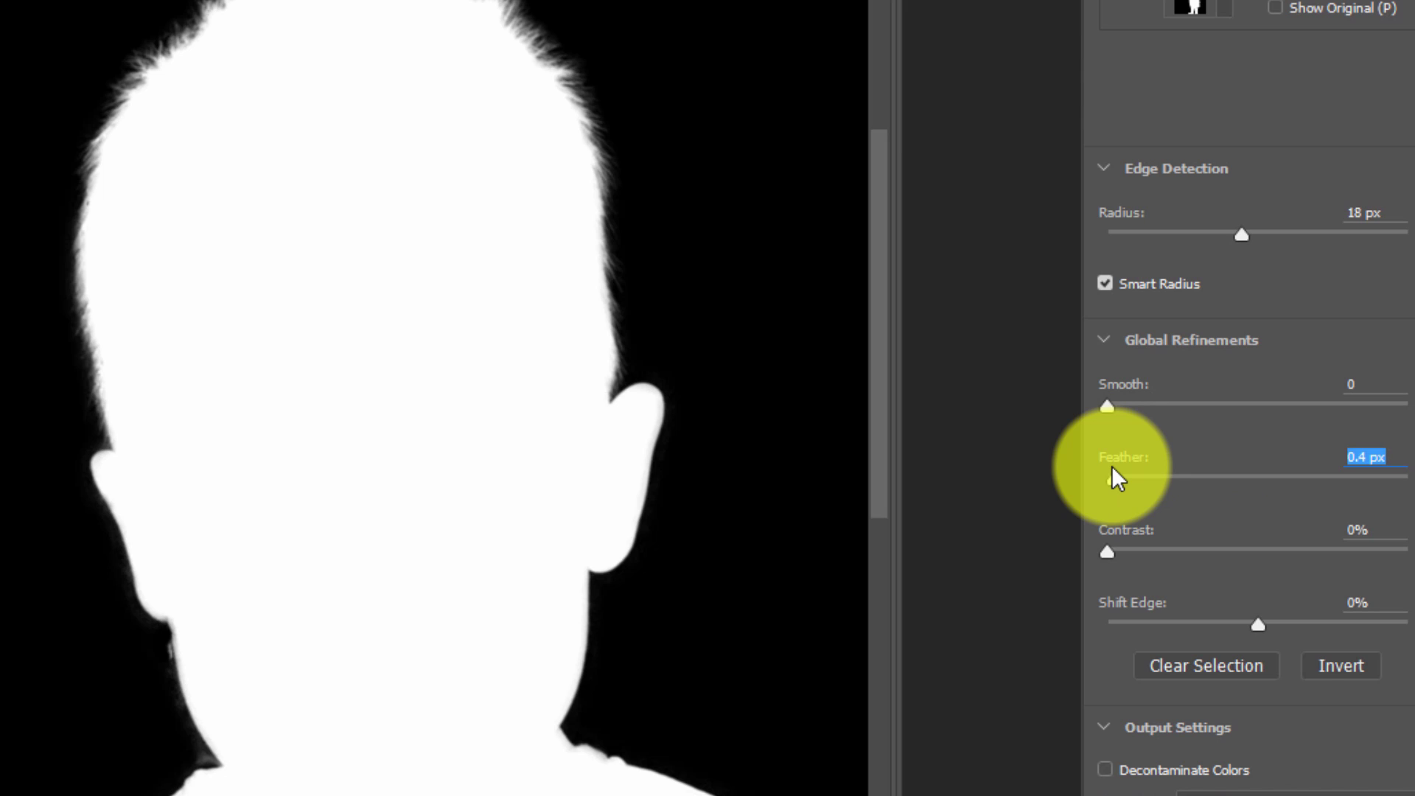
{"action": "left_click_drag", "start_coordinate": [1111, 480], "coordinate": [1094, 483]}
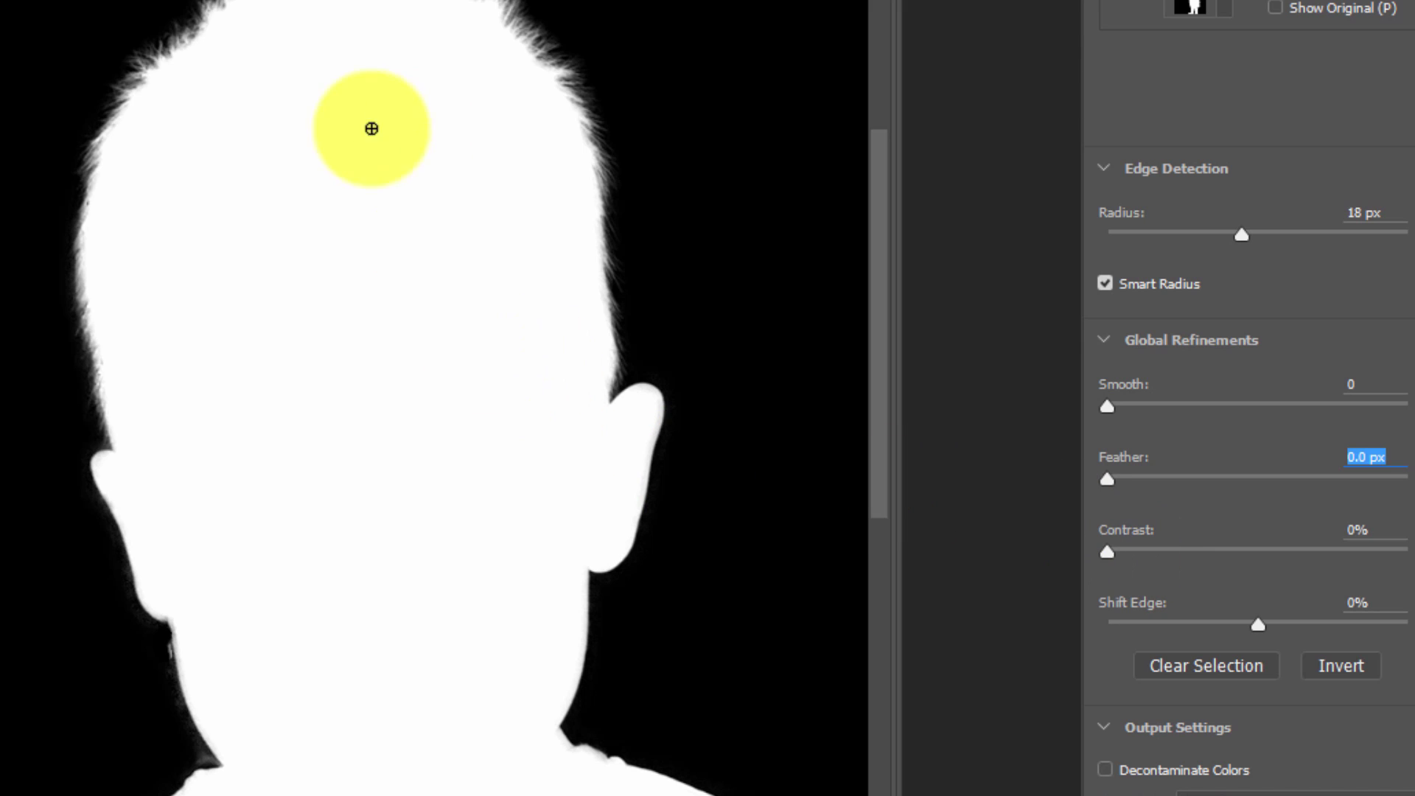
- Try a Contrast of 40% on the mask edge along the boy's hair
{"action": "left_click", "coordinate": [214, 9], "text": "ctrl"}
{"action": "left_click_drag", "start_coordinate": [260, 214], "coordinate": [538, 243]}
{"action": "left_click_drag", "start_coordinate": [1107, 552], "coordinate": [1246, 549]}
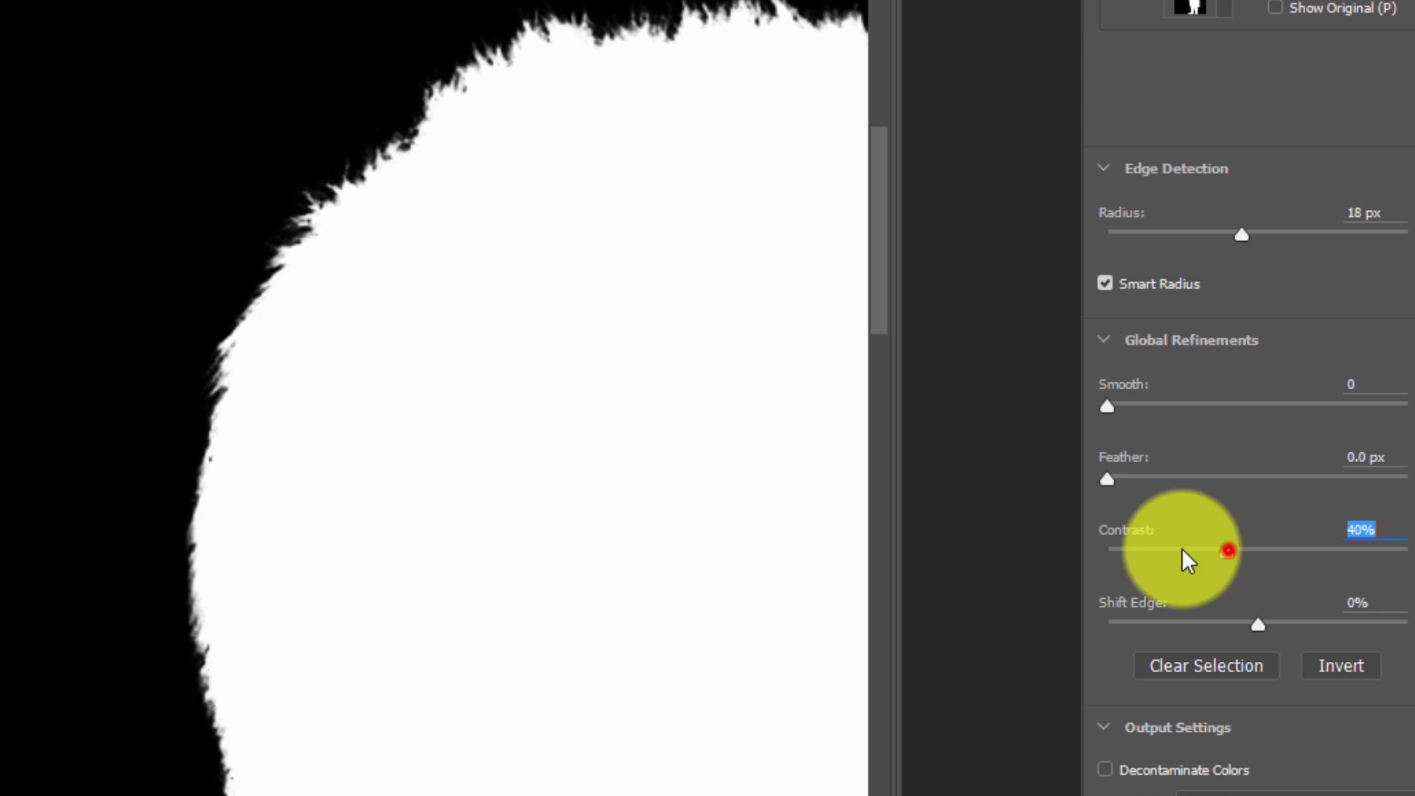
{"action": "left_click_drag", "start_coordinate": [1209, 552], "coordinate": [1018, 563]}
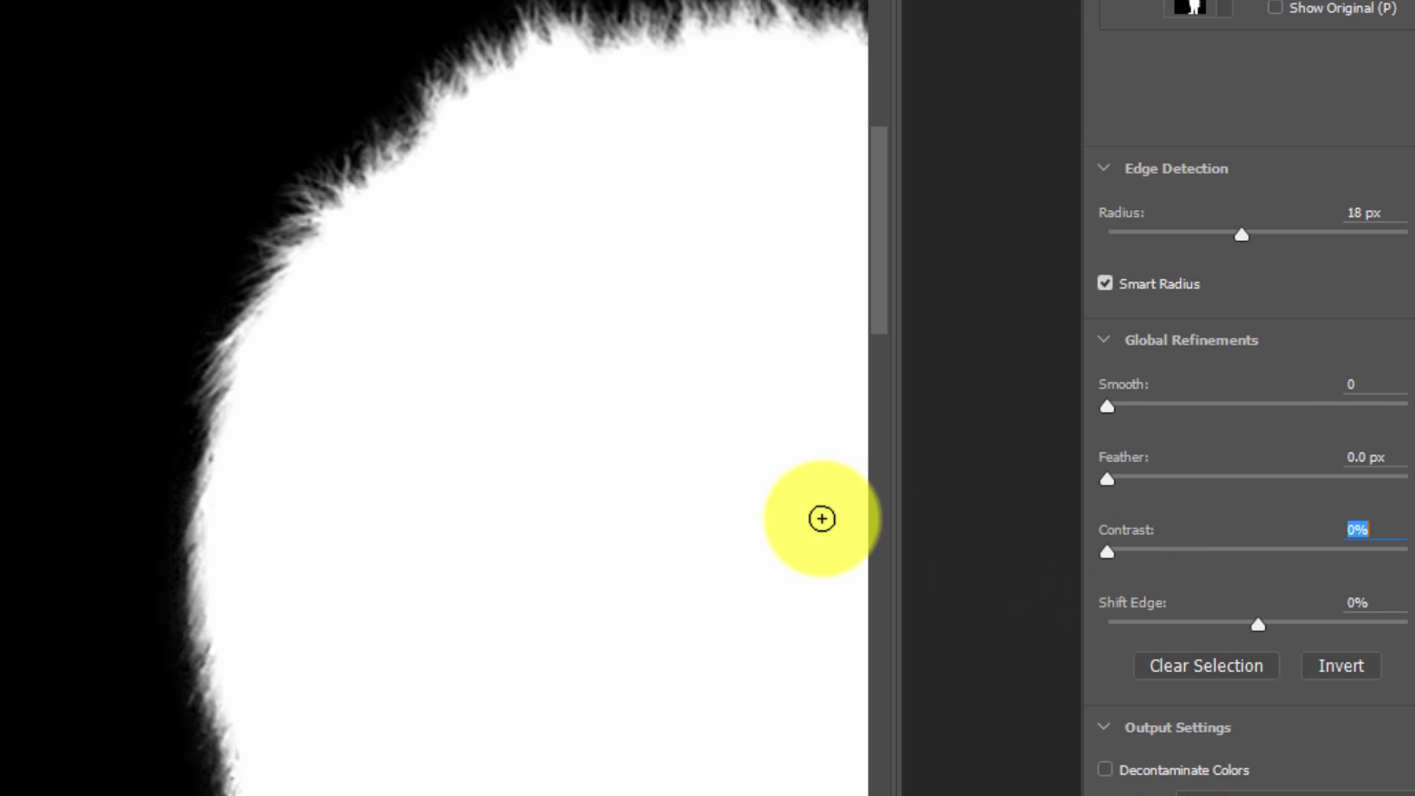
{"action": "left_click", "coordinate": [289, 194]}
{"action": "left_click", "coordinate": [284, 212]}
{"action": "right_click", "coordinate": [449, 356]}
{"action": "left_click", "coordinate": [480, 398]}
{"action": "left_click_drag", "start_coordinate": [649, 583], "coordinate": [459, 480]}
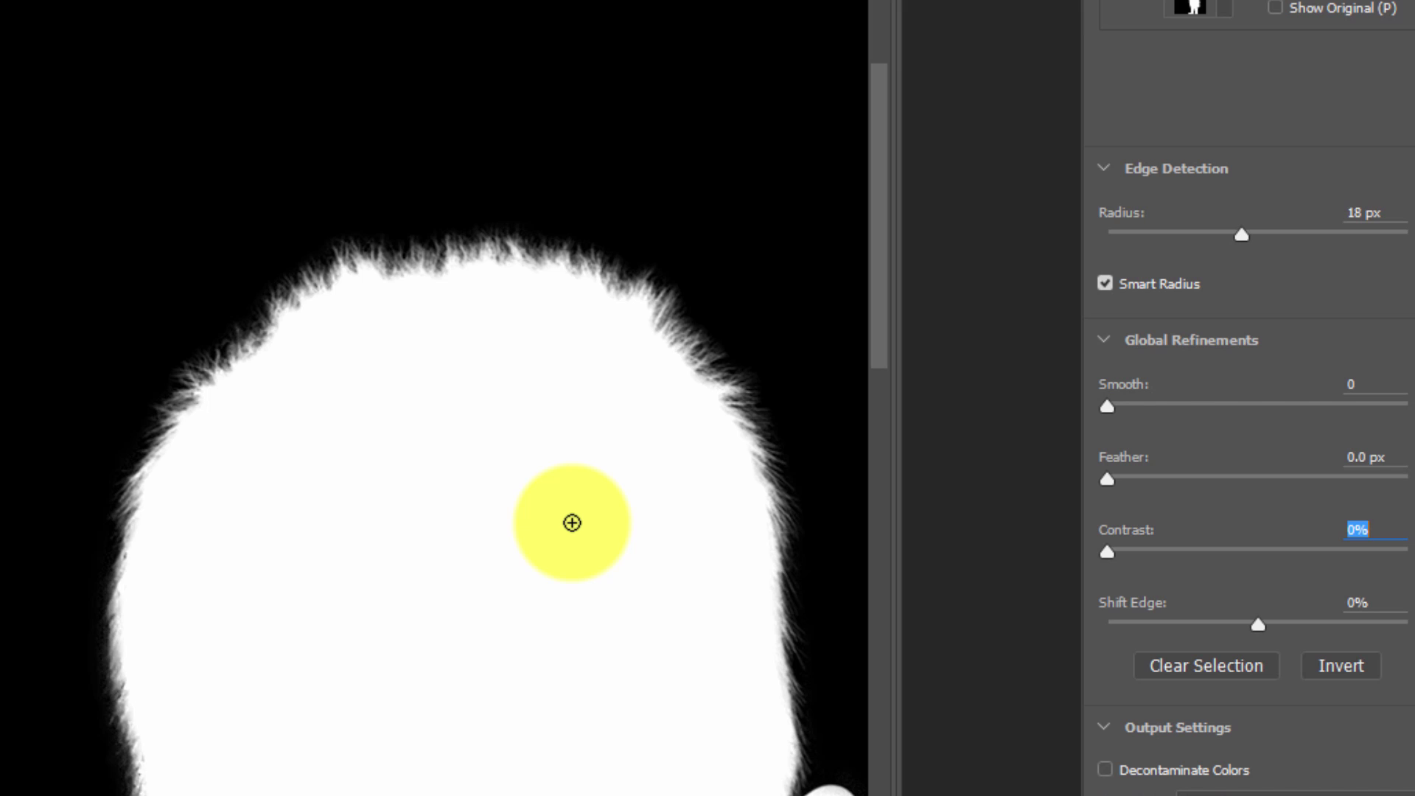
{"action": "left_click_drag", "start_coordinate": [1106, 552], "coordinate": [1228, 555]}
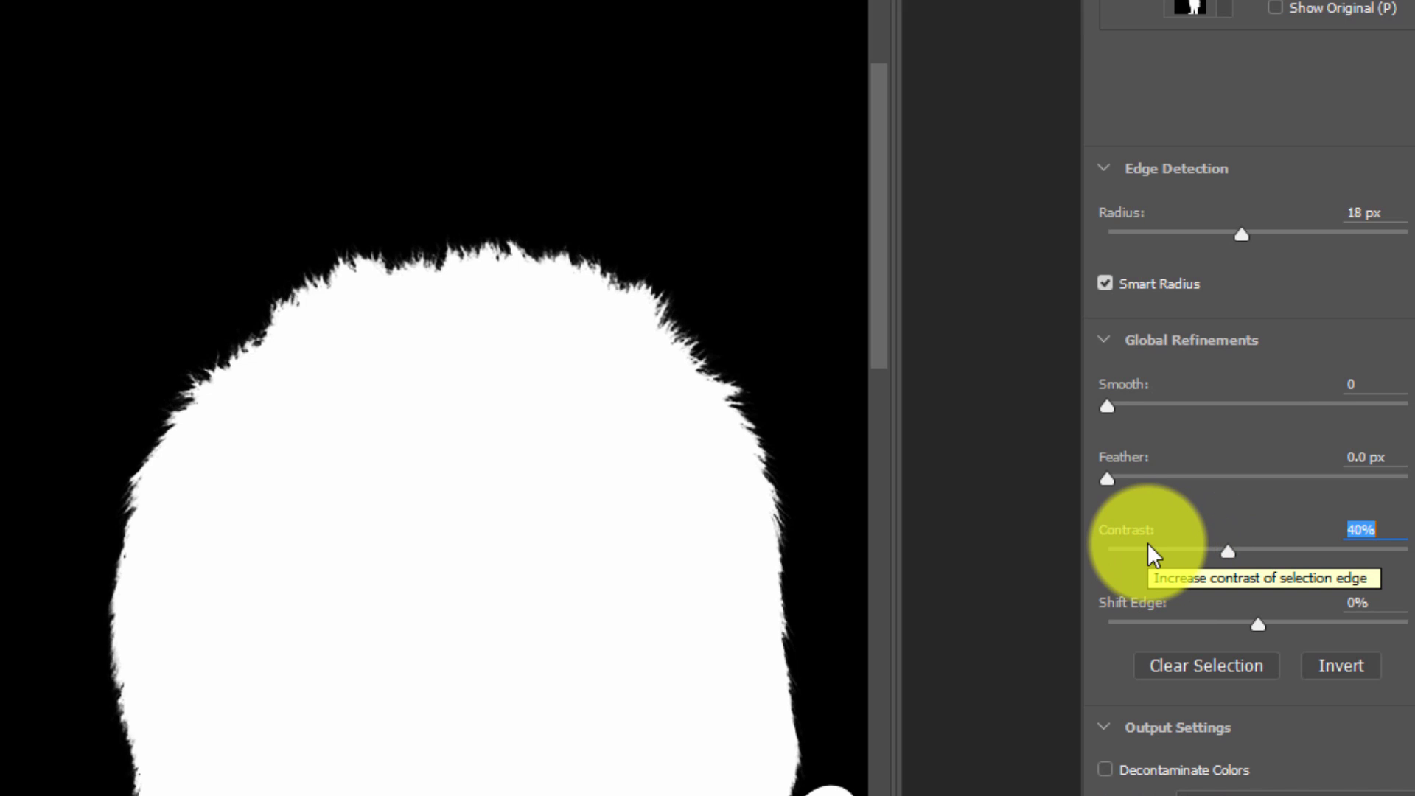
{"action": "left_click_drag", "start_coordinate": [1228, 552], "coordinate": [1055, 551]}
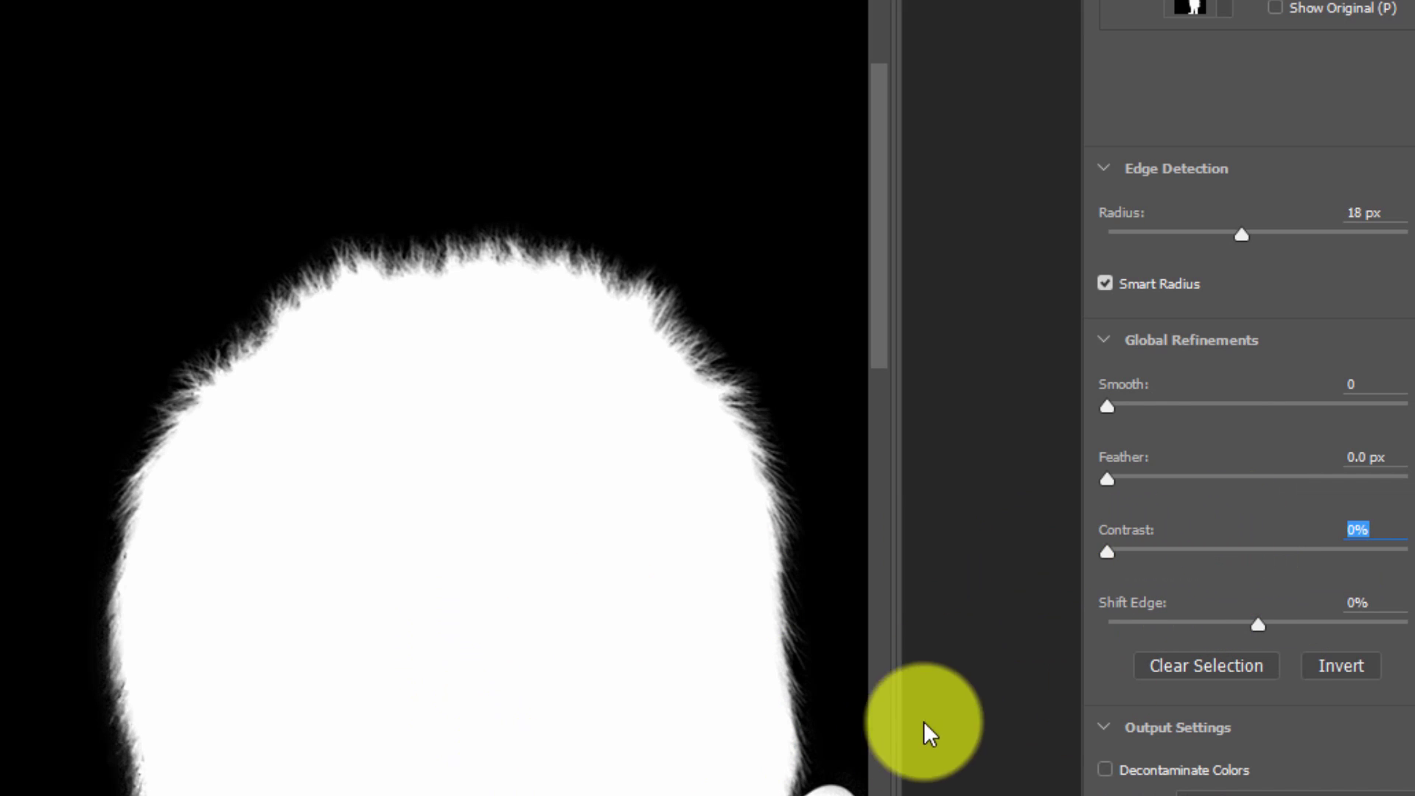
- Try a Feather of 1.9 px together with added Contrast on the hair edge
{"action": "left_click_drag", "start_coordinate": [1108, 479], "coordinate": [1139, 479]}
{"action": "mouse_move", "coordinate": [1114, 556]}
{"action": "left_mouse_down"}
{"action": "mouse_move", "coordinate": [1219, 545]}
{"action": "mouse_move", "coordinate": [1091, 558]}
{"action": "left_mouse_up"}
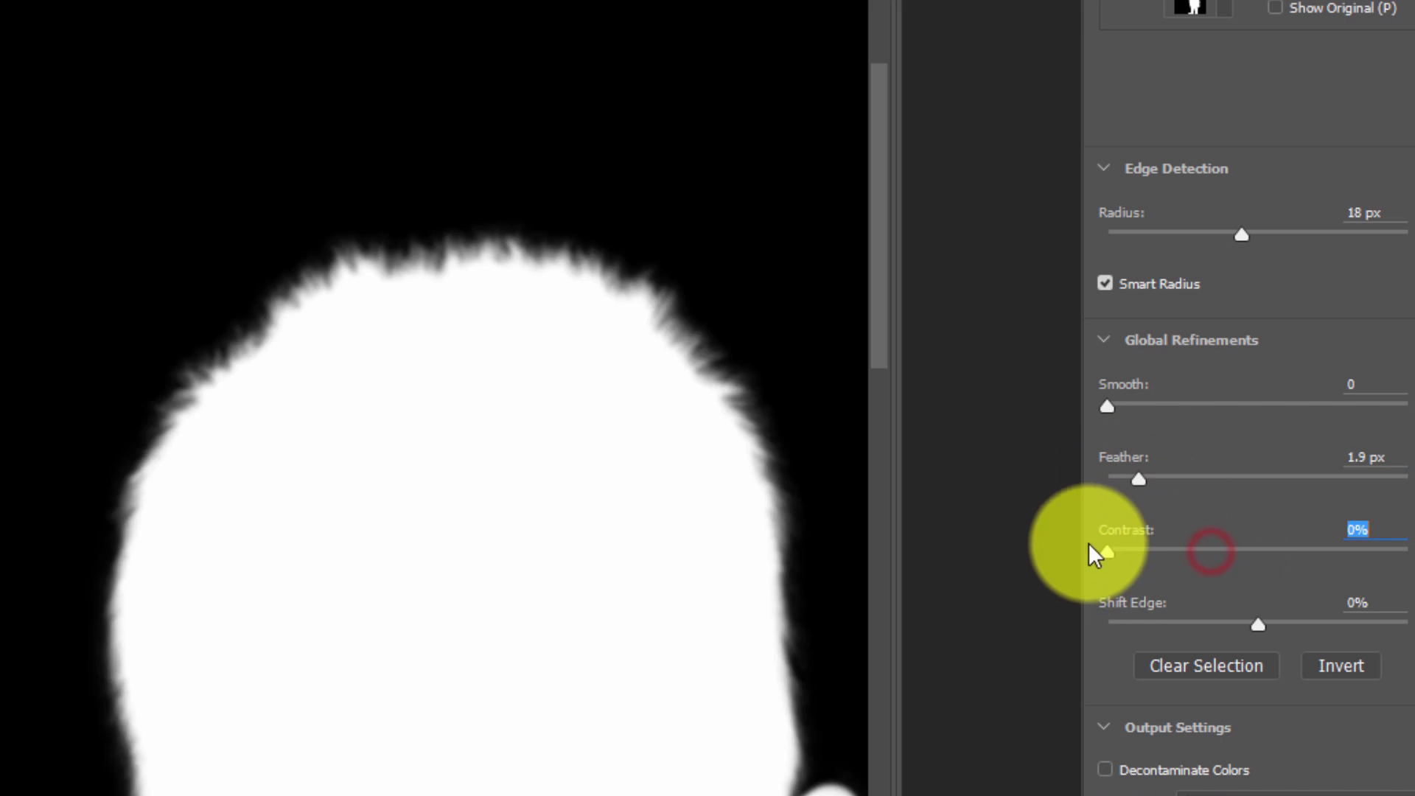
{"action": "left_click_drag", "start_coordinate": [1139, 479], "coordinate": [1094, 511]}
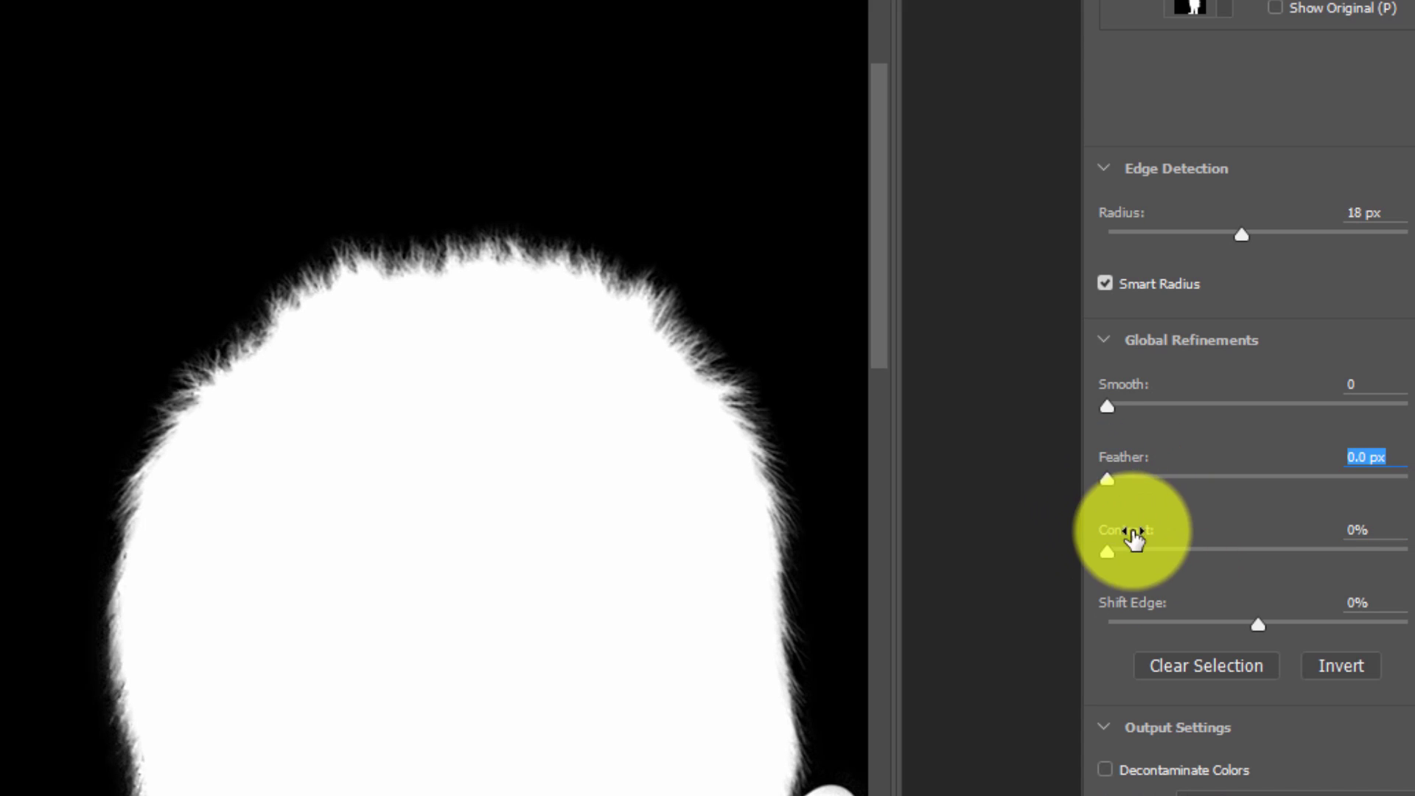
{"action": "left_click_drag", "start_coordinate": [1119, 548], "coordinate": [1076, 545]}
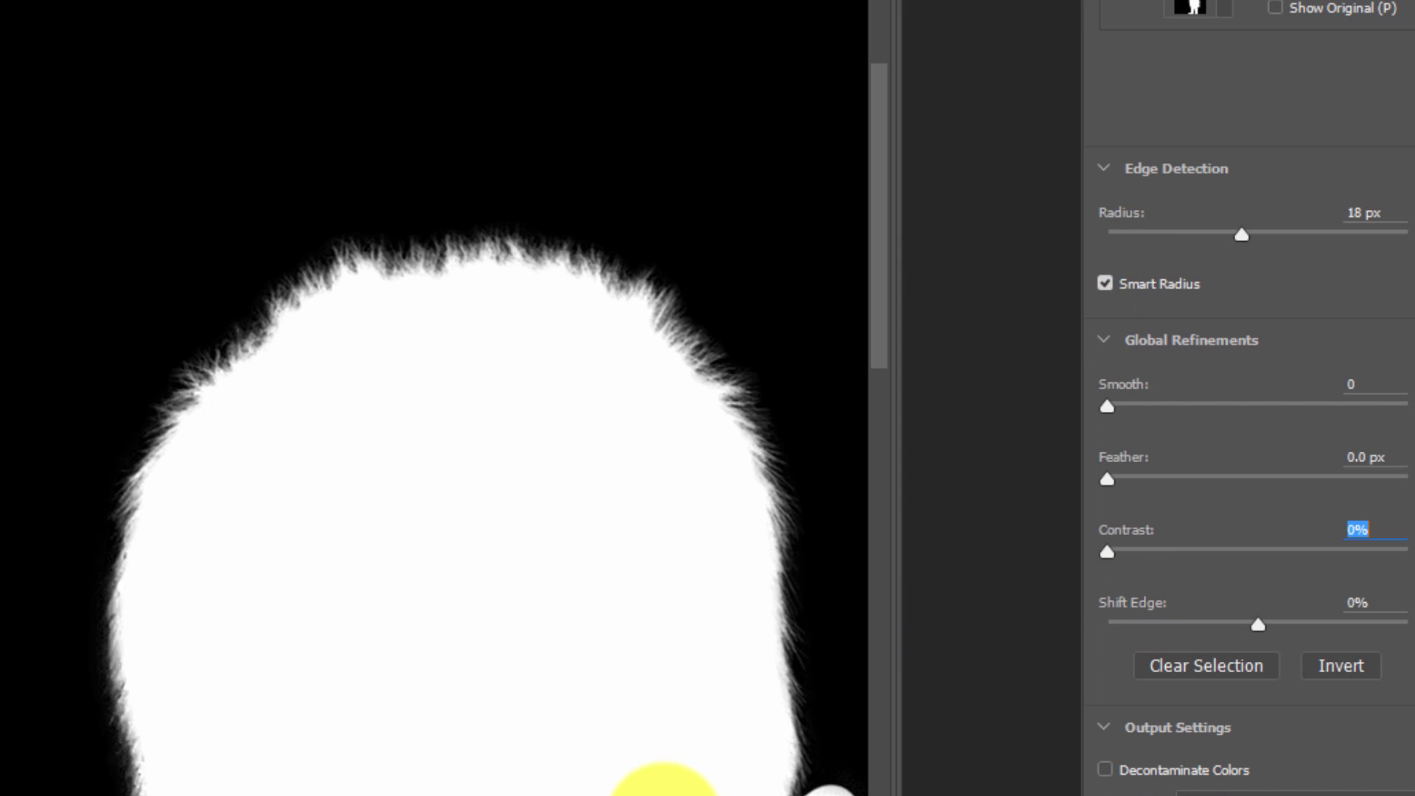
- Try a Shift Edge of -11% and a Feather of 1.4 px on the mask, resetting both to 0
{"action": "left_click_drag", "start_coordinate": [663, 760], "coordinate": [603, 461]}
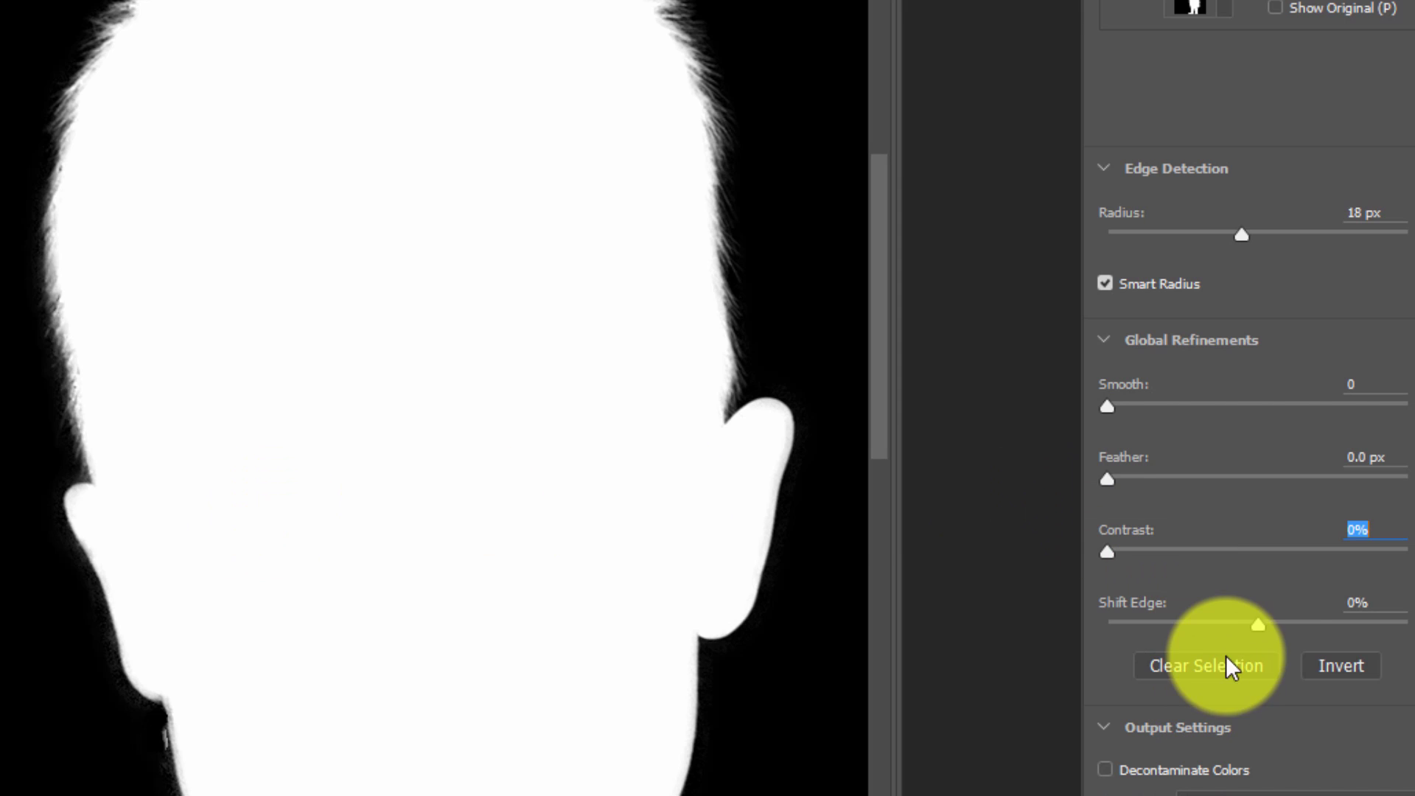
{"action": "mouse_move", "coordinate": [1258, 624]}
{"action": "left_mouse_down"}
{"action": "mouse_move", "coordinate": [1321, 621]}
{"action": "mouse_move", "coordinate": [1090, 609]}
{"action": "mouse_move", "coordinate": [1112, 594]}
{"action": "mouse_move", "coordinate": [1251, 605]}
{"action": "mouse_move", "coordinate": [1261, 618]}
{"action": "mouse_move", "coordinate": [1243, 634]}
{"action": "left_mouse_up"}
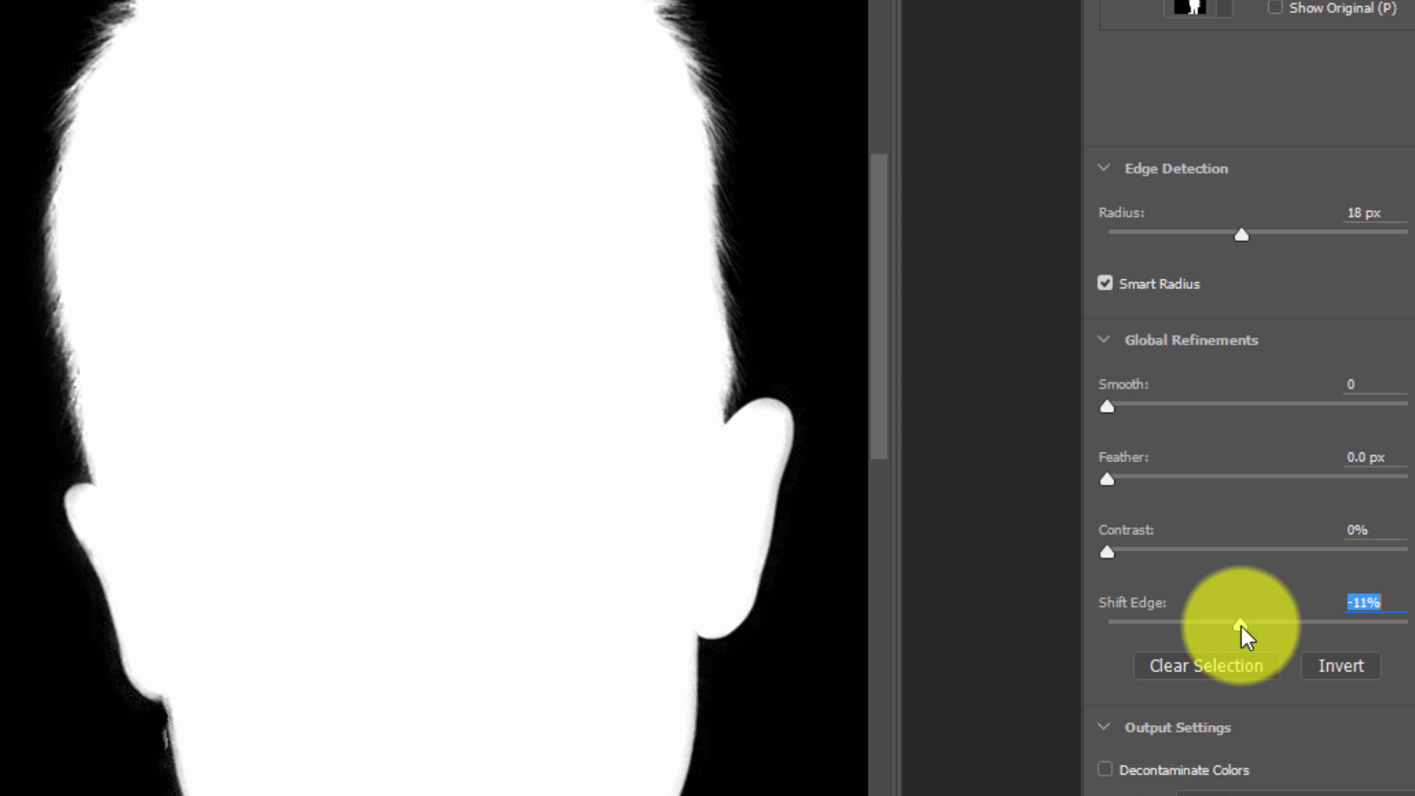
{"action": "left_click_drag", "start_coordinate": [1108, 482], "coordinate": [1131, 483]}
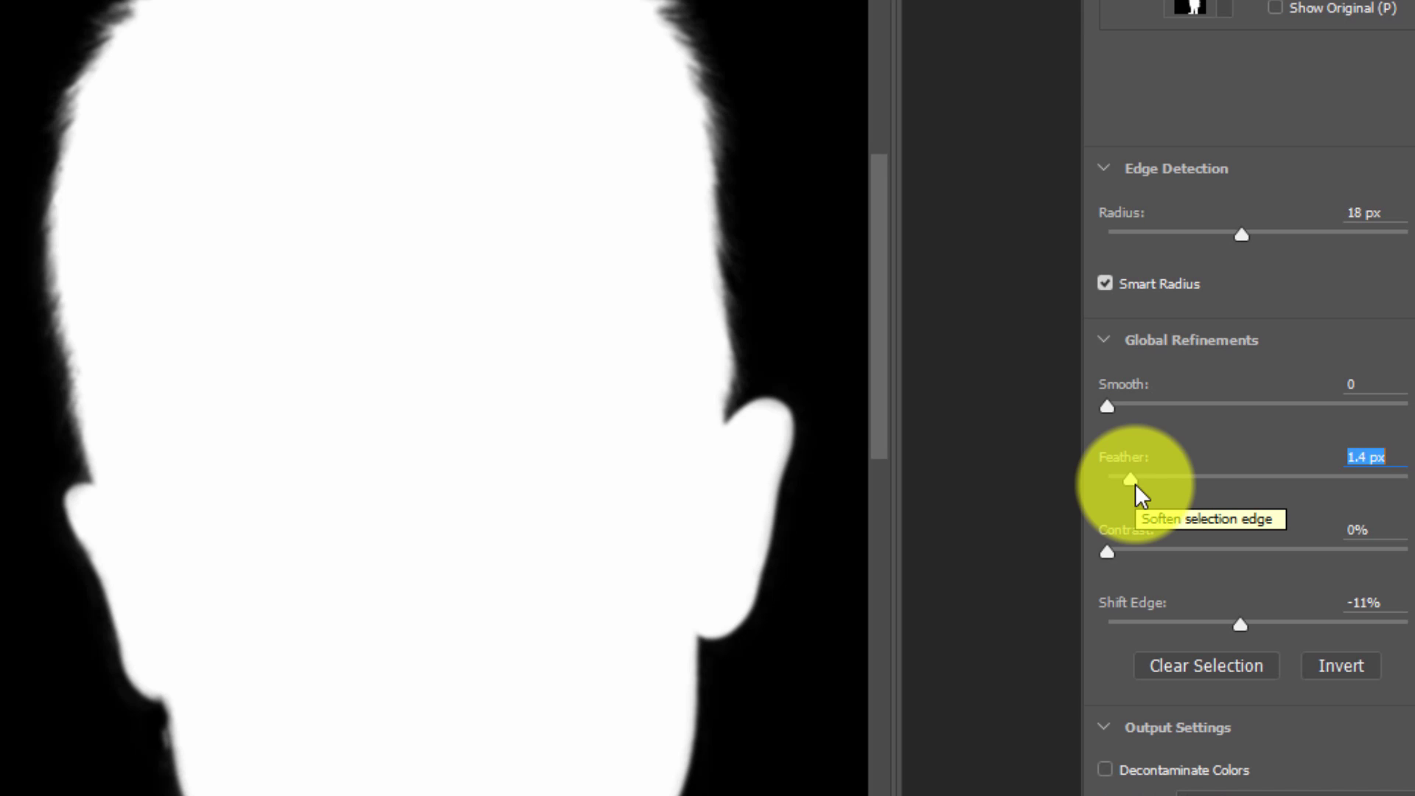
{"action": "left_click_drag", "start_coordinate": [1130, 481], "coordinate": [1092, 483]}
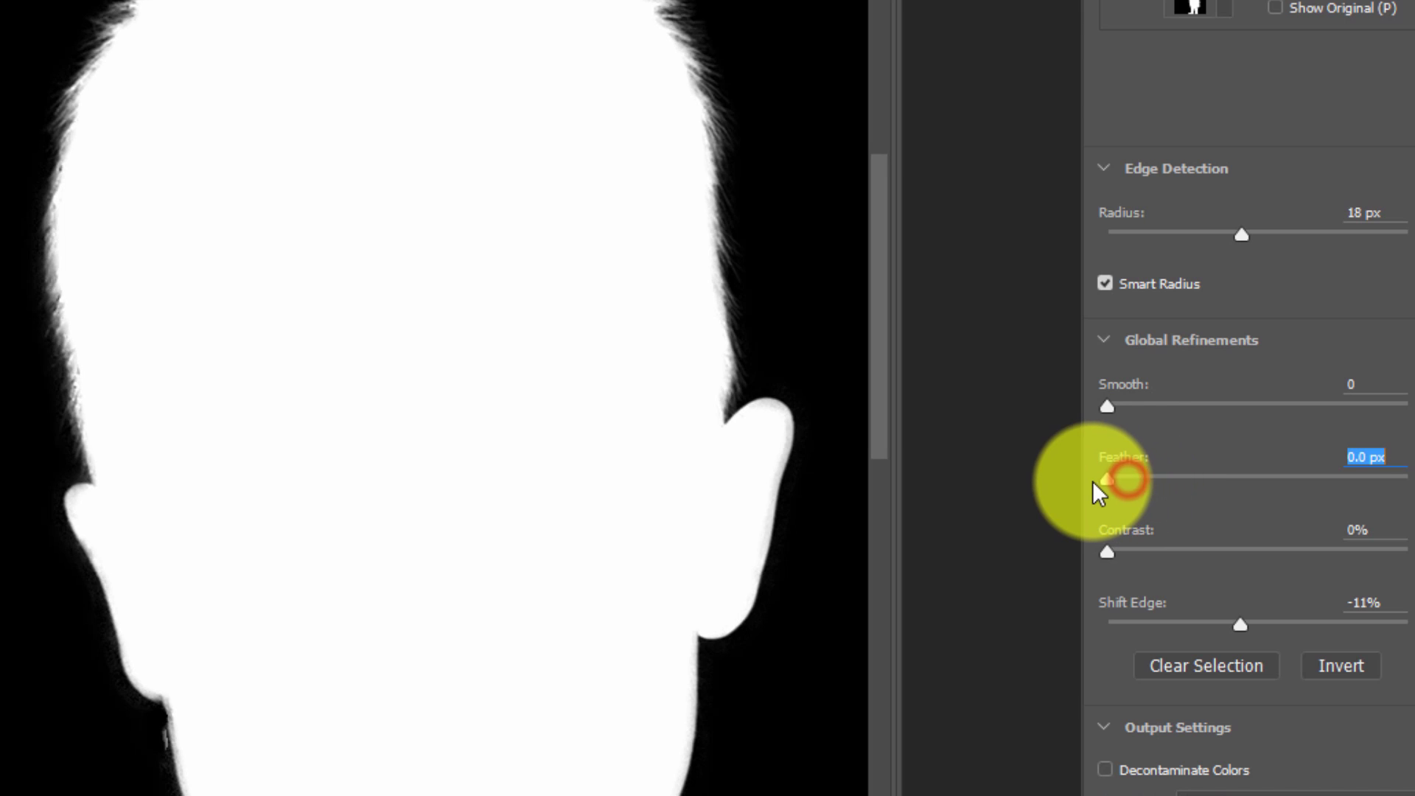
{"action": "left_click", "coordinate": [1386, 603]}
{"action": "type", "text": "0"}
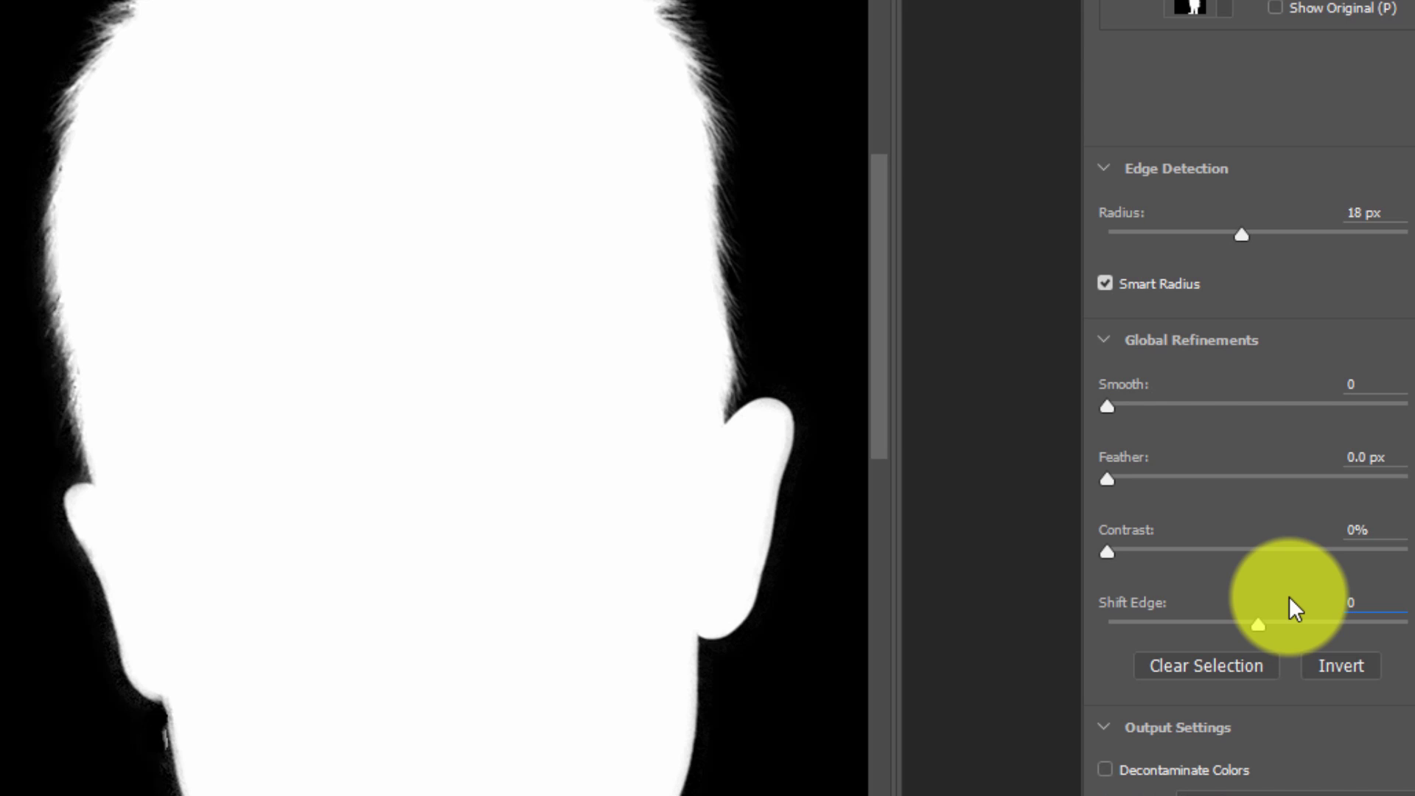
- Subtract the remaining fringe below the boy's ear and in the corner where his neck meets the shoulder from the selection
{"action": "left_click", "coordinate": [156, 736], "text": "alt"}
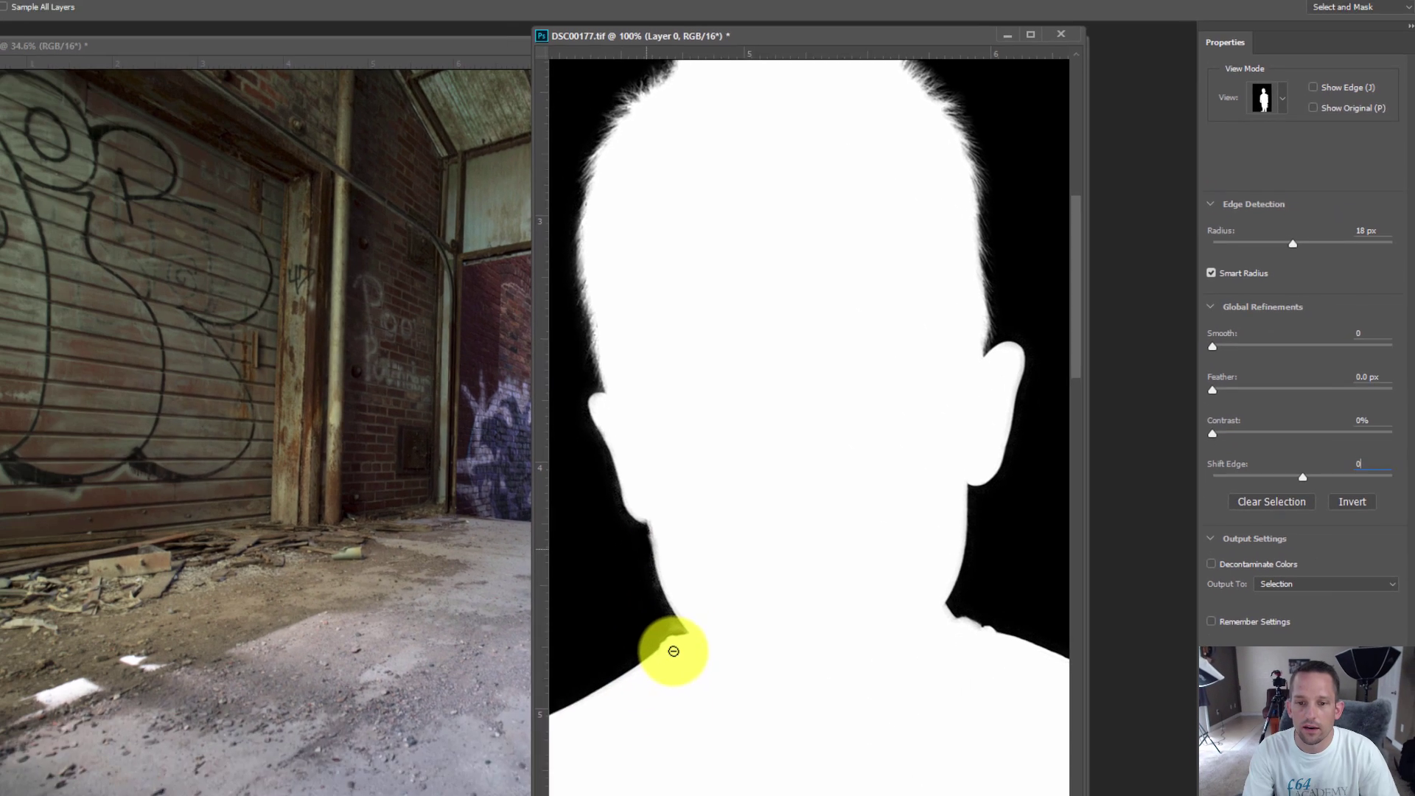
{"action": "left_click", "coordinate": [677, 629]}
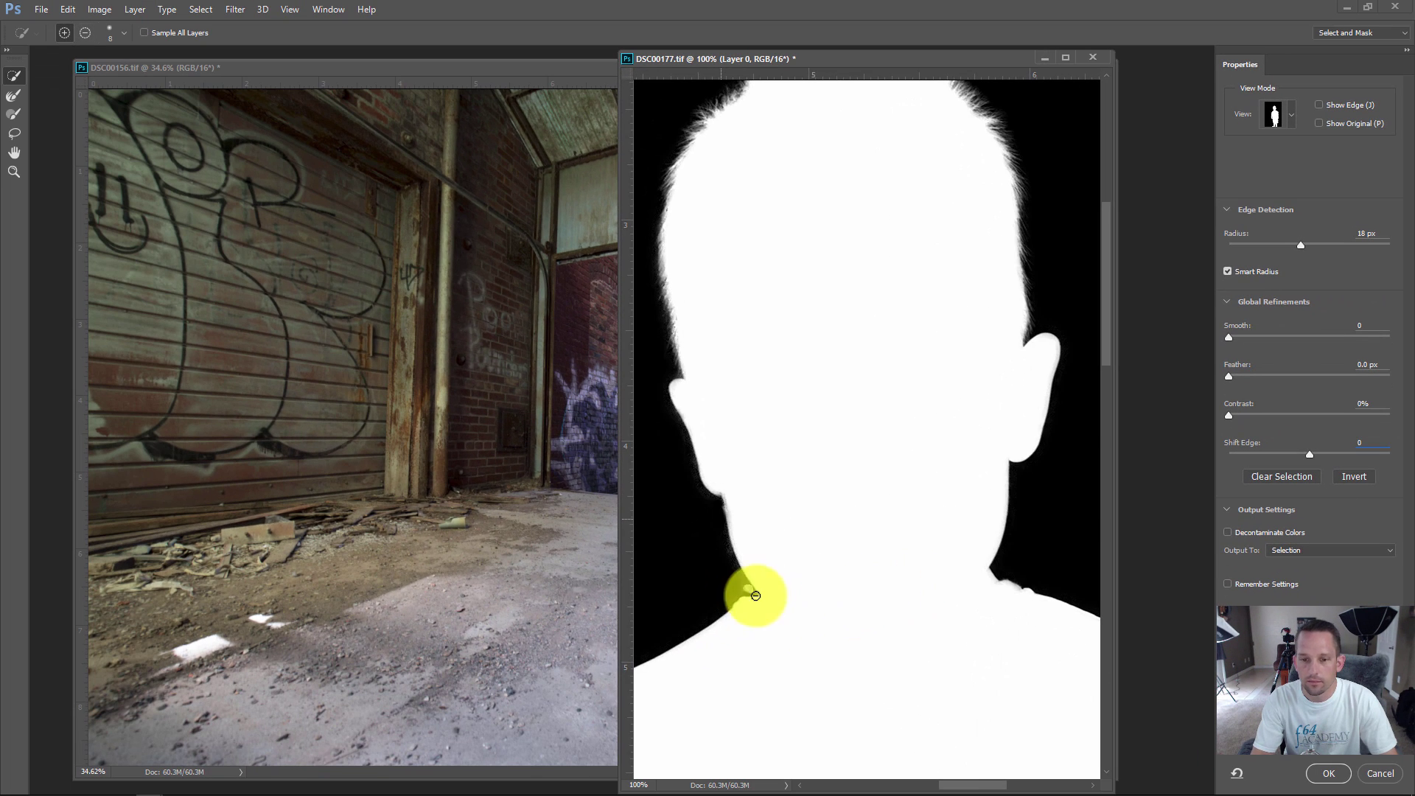
{"action": "left_click", "coordinate": [742, 588]}
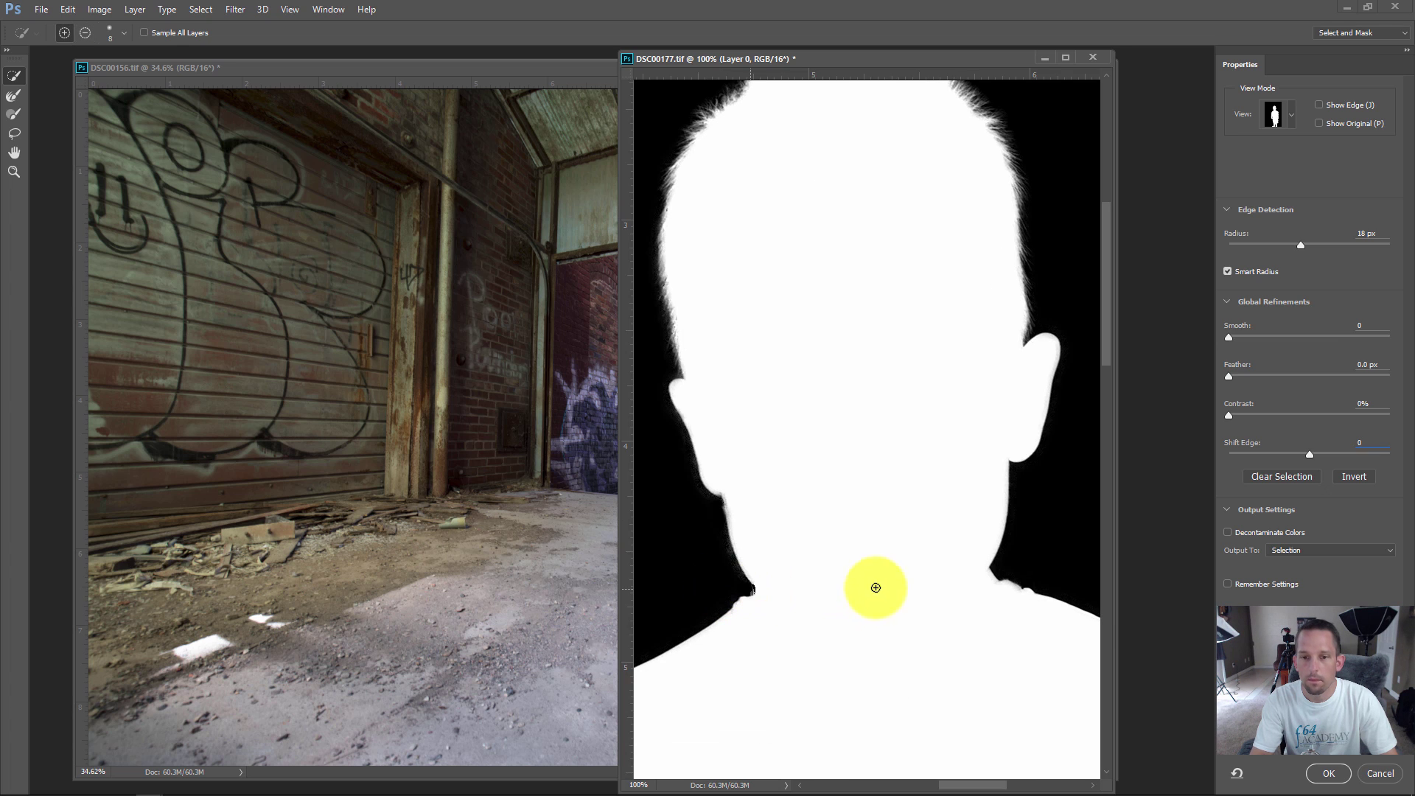
- Check the mask along the shoulder and hair, and switch the preview from black and white to the cutout on transparency
{"action": "left_click_drag", "start_coordinate": [928, 646], "coordinate": [863, 572]}
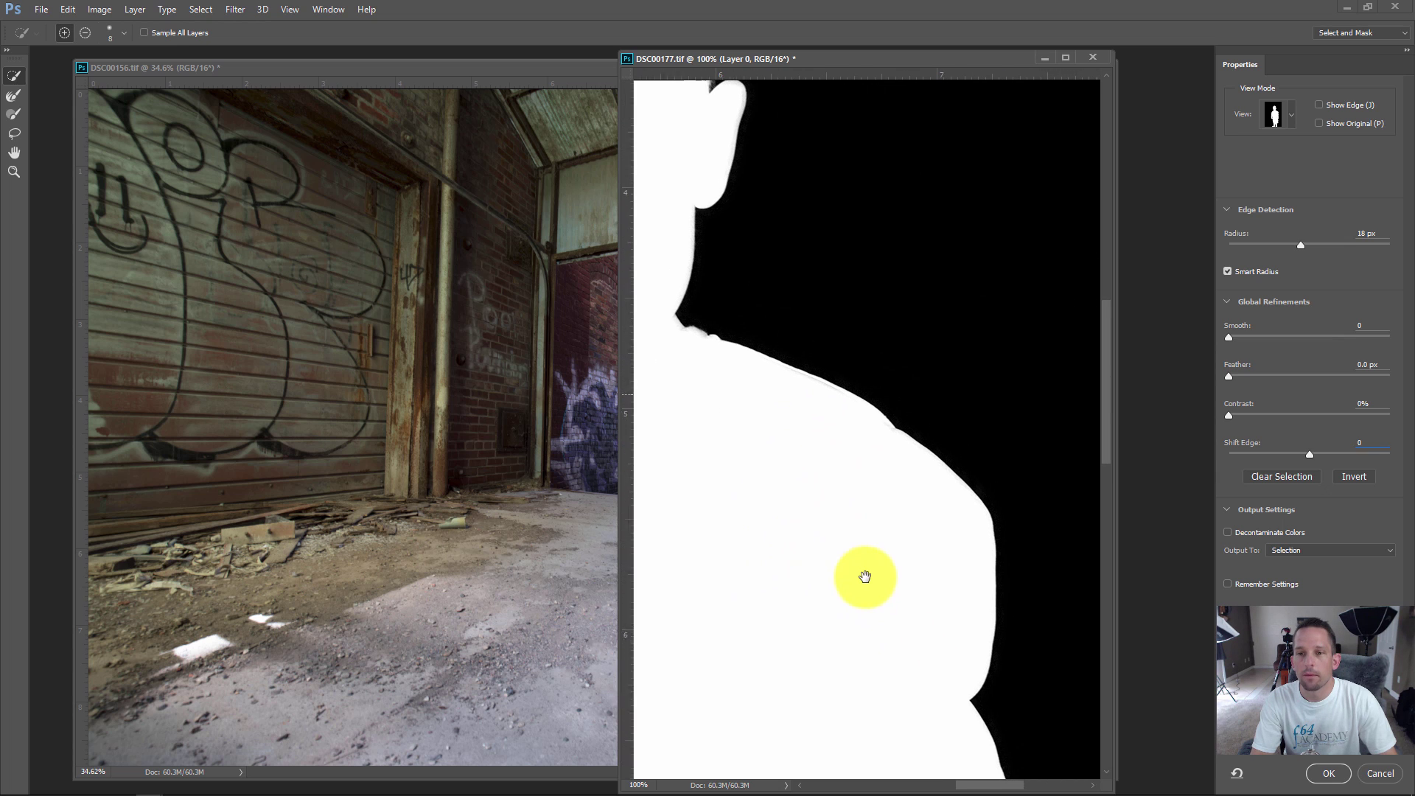
{"action": "left_click", "coordinate": [1227, 510]}
{"action": "left_click", "coordinate": [1227, 509]}
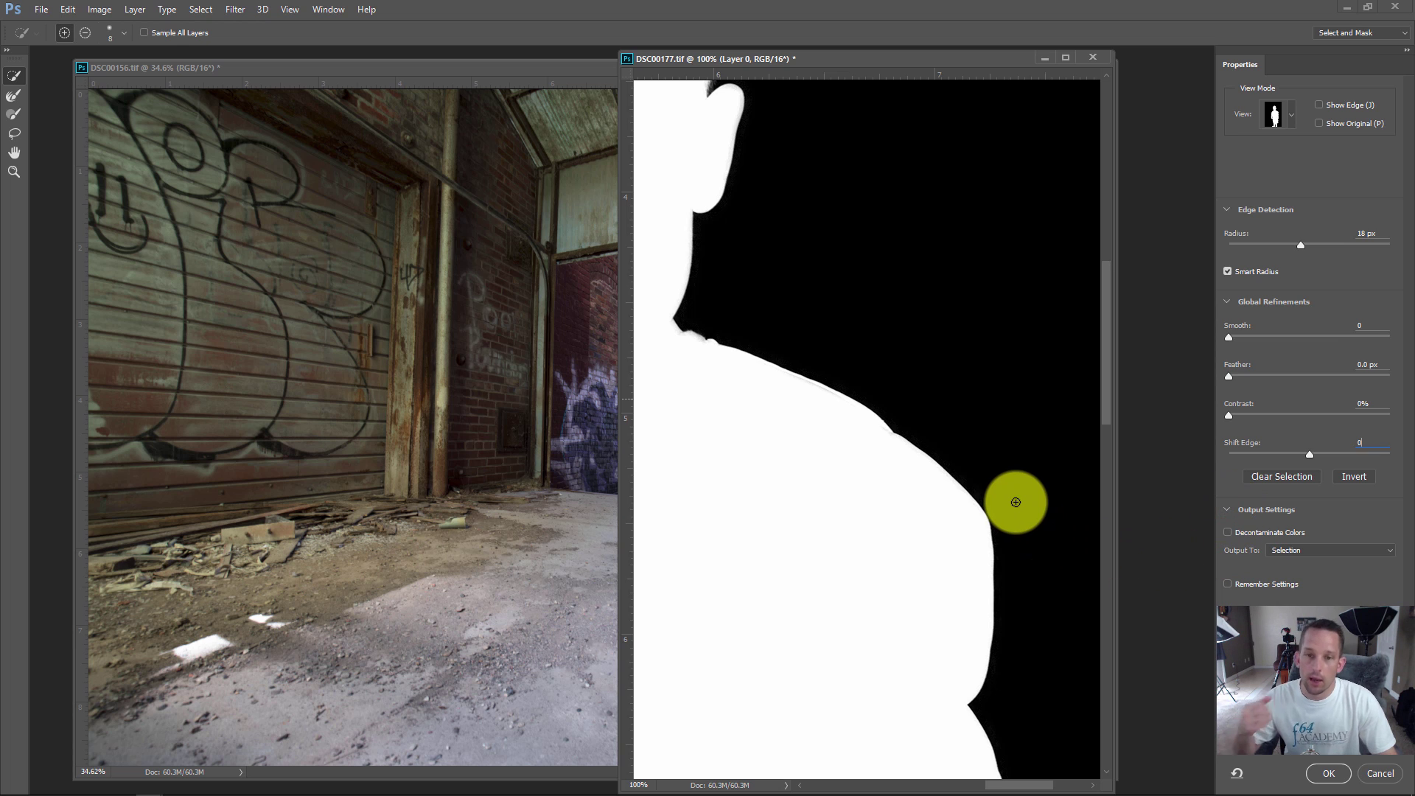
{"action": "left_click_drag", "start_coordinate": [900, 307], "coordinate": [995, 322]}
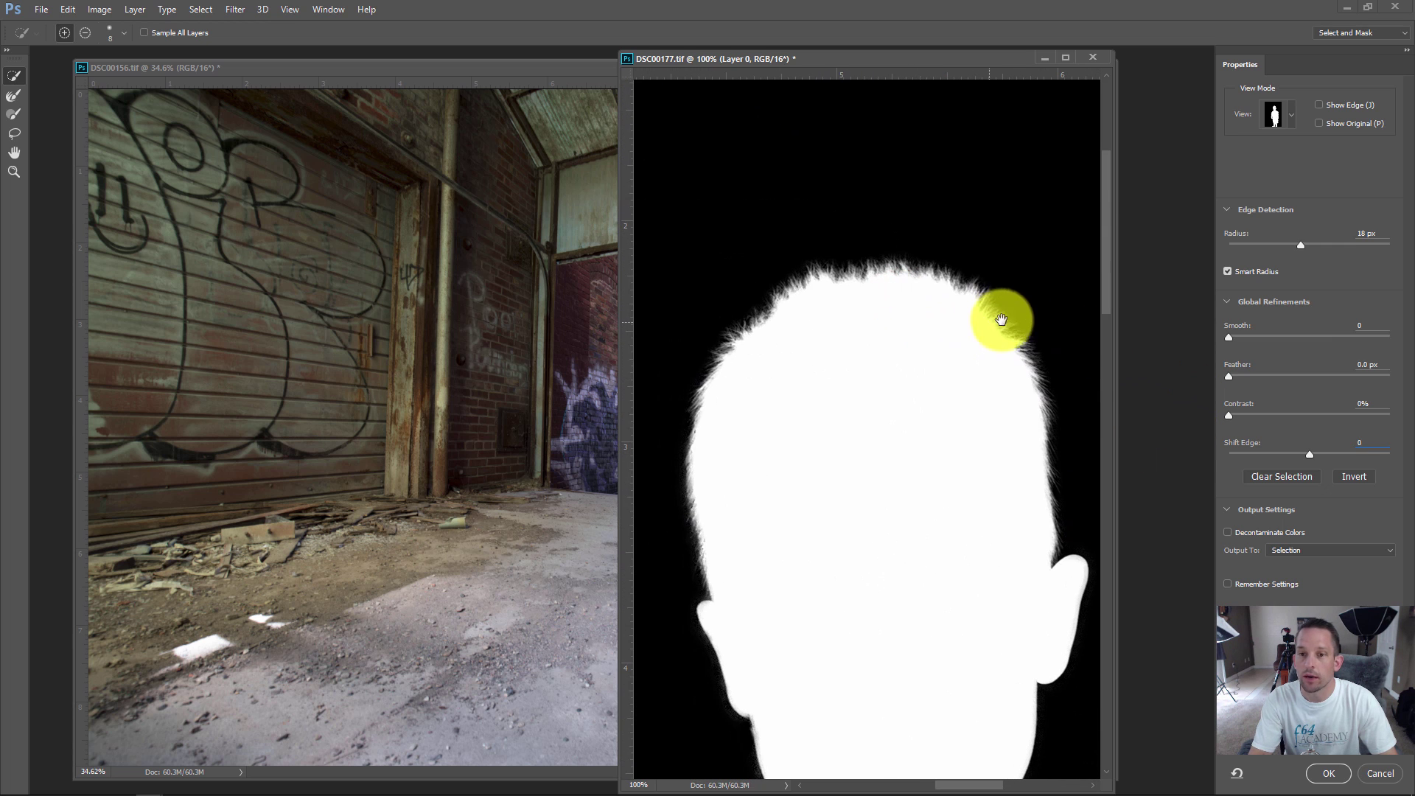
{"action": "left_click", "coordinate": [1290, 114]}
{"action": "left_click", "coordinate": [1260, 155]}
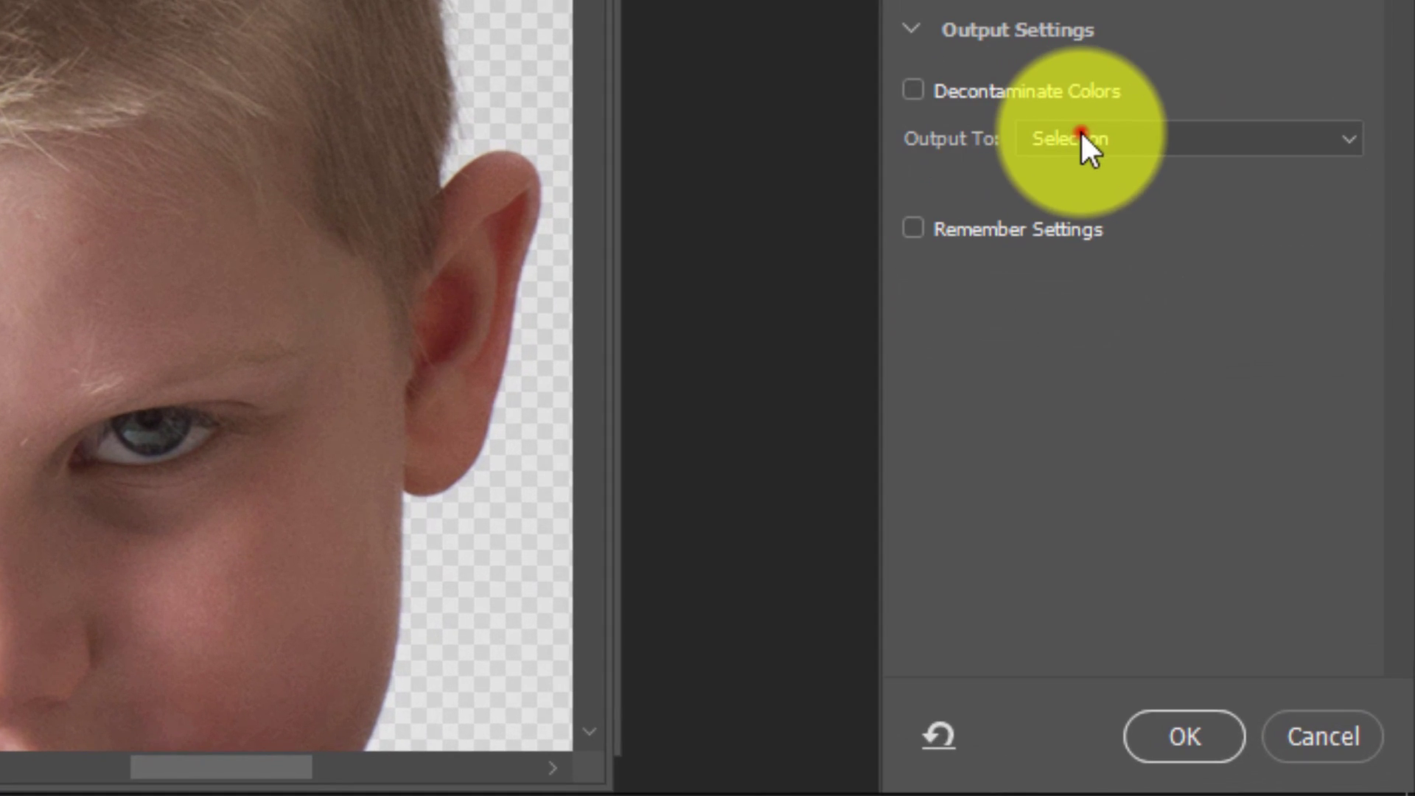
- Output the refined selection as a New Layer with Layer Mask
{"action": "left_click", "coordinate": [1080, 138]}
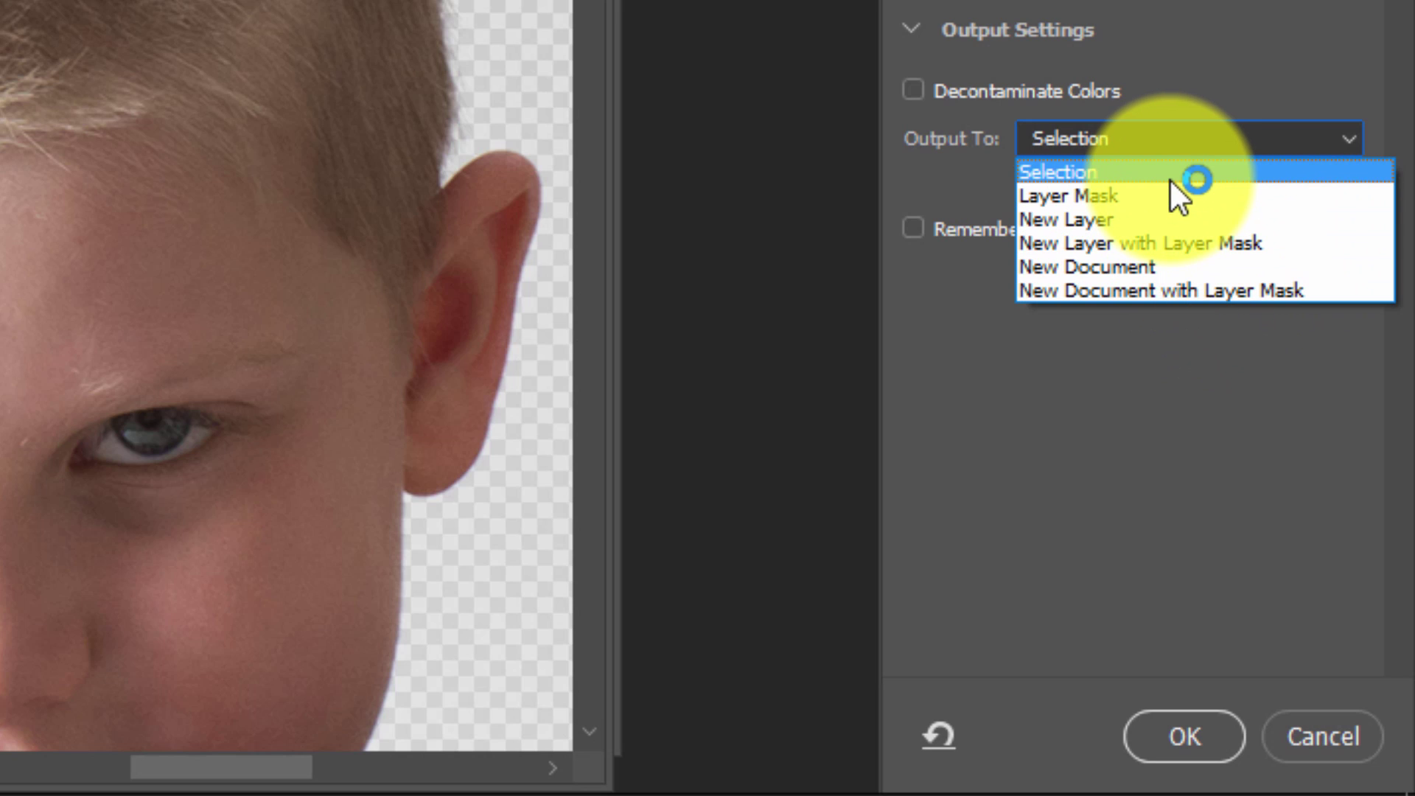
{"action": "left_click", "coordinate": [1204, 244]}
{"action": "left_click", "coordinate": [1185, 736]}
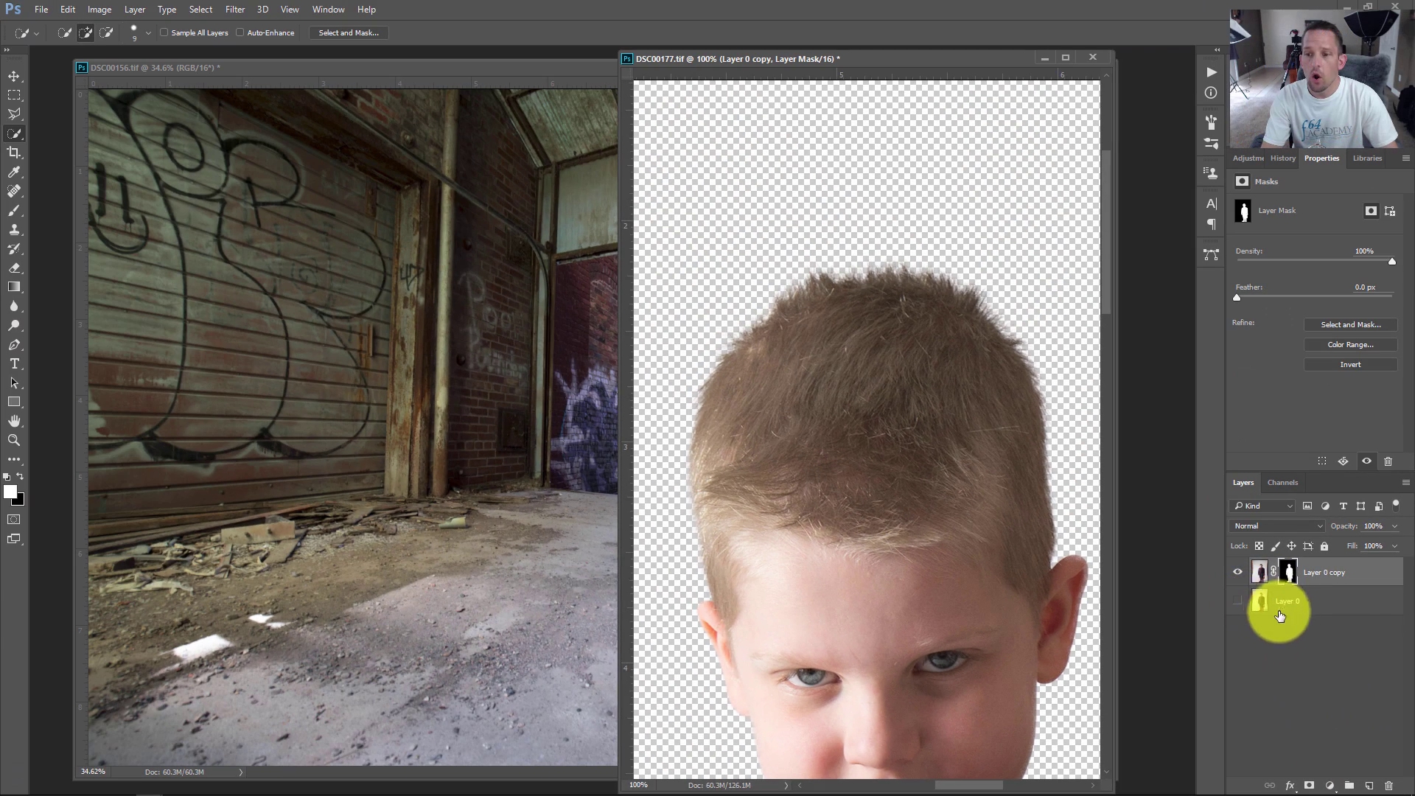
- Move the masked Layer 0 copy into the graffiti warehouse document DSC00156.tif
{"action": "left_click", "coordinate": [1238, 599]}
{"action": "left_click", "coordinate": [1238, 601]}
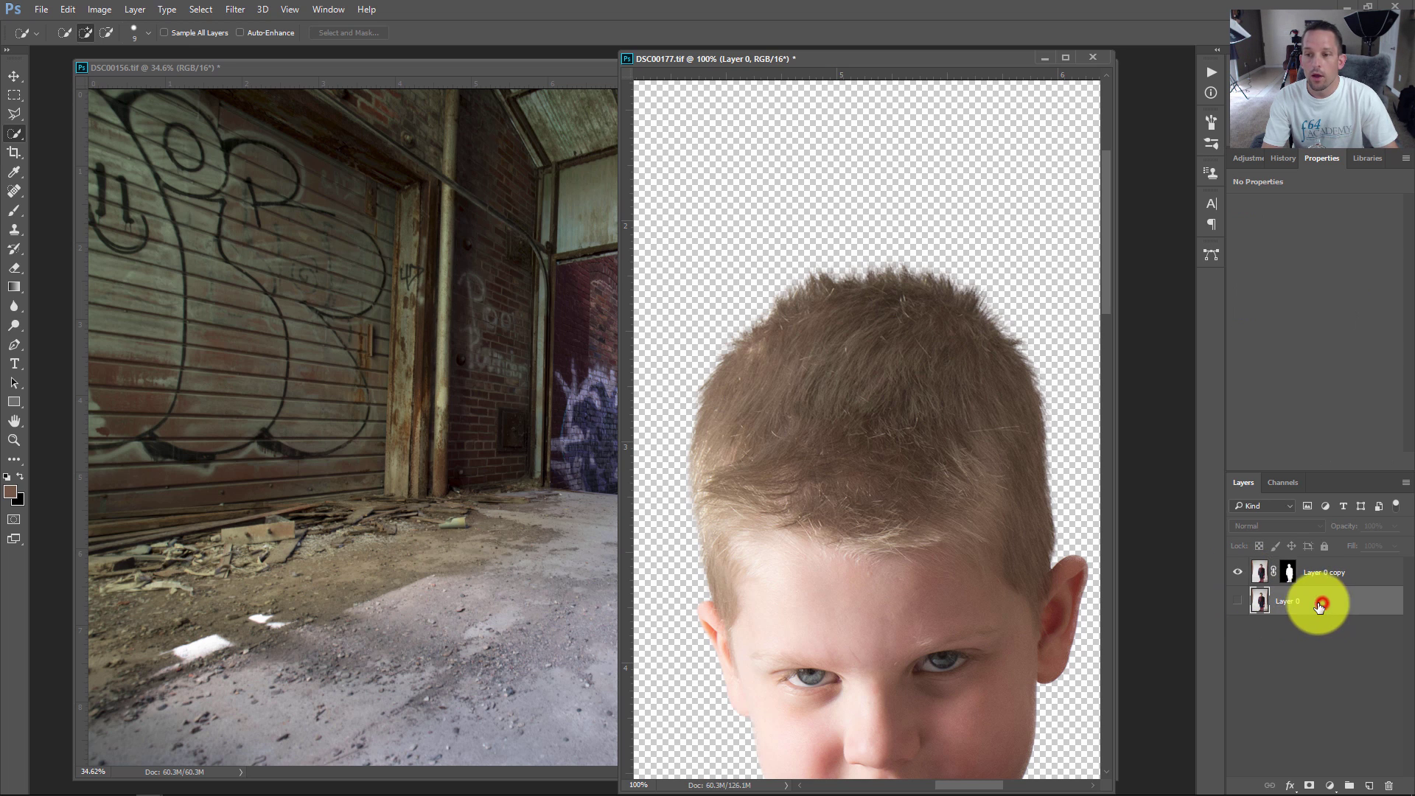
{"action": "left_click", "coordinate": [1261, 572]}
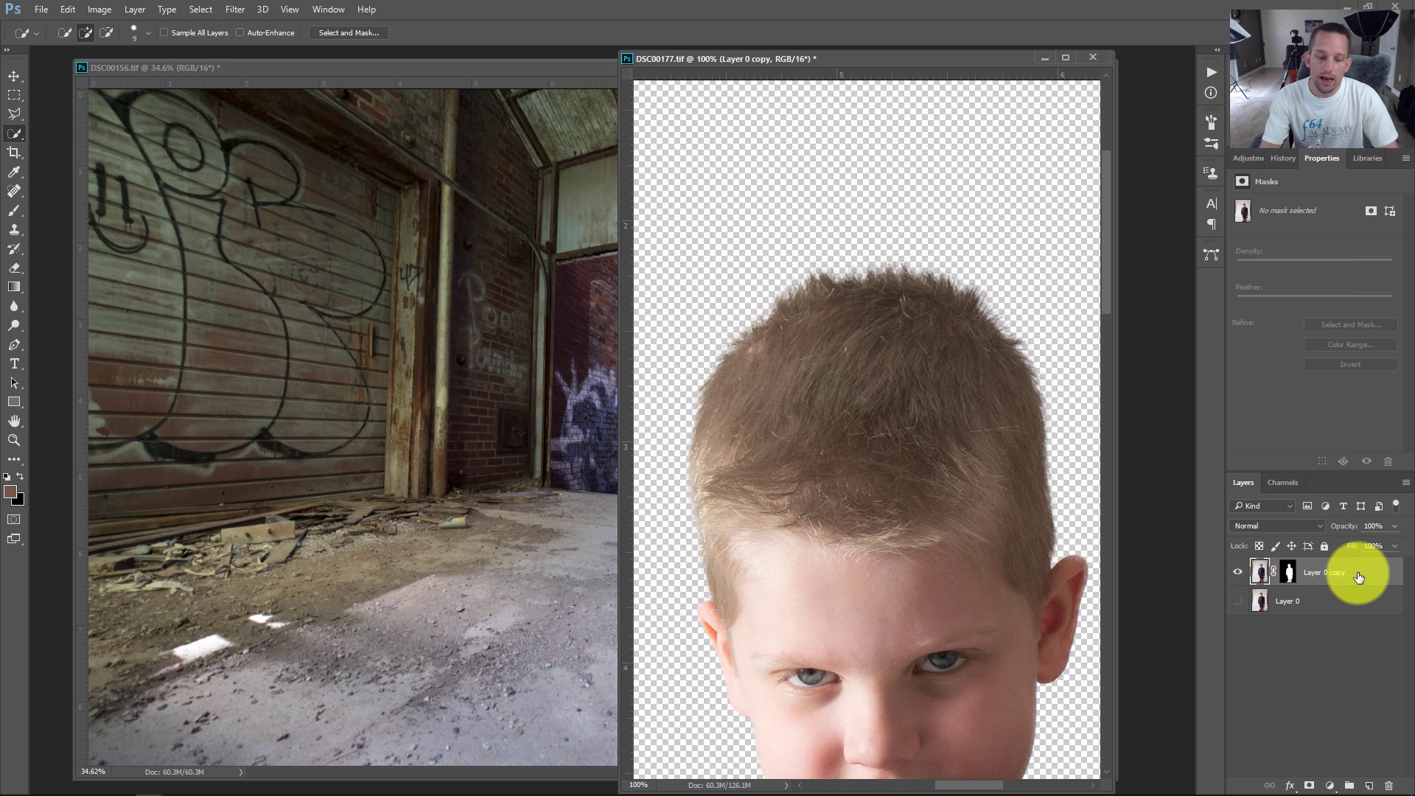
{"action": "key", "text": "v"}
{"action": "left_click_drag", "start_coordinate": [1358, 577], "coordinate": [575, 404]}
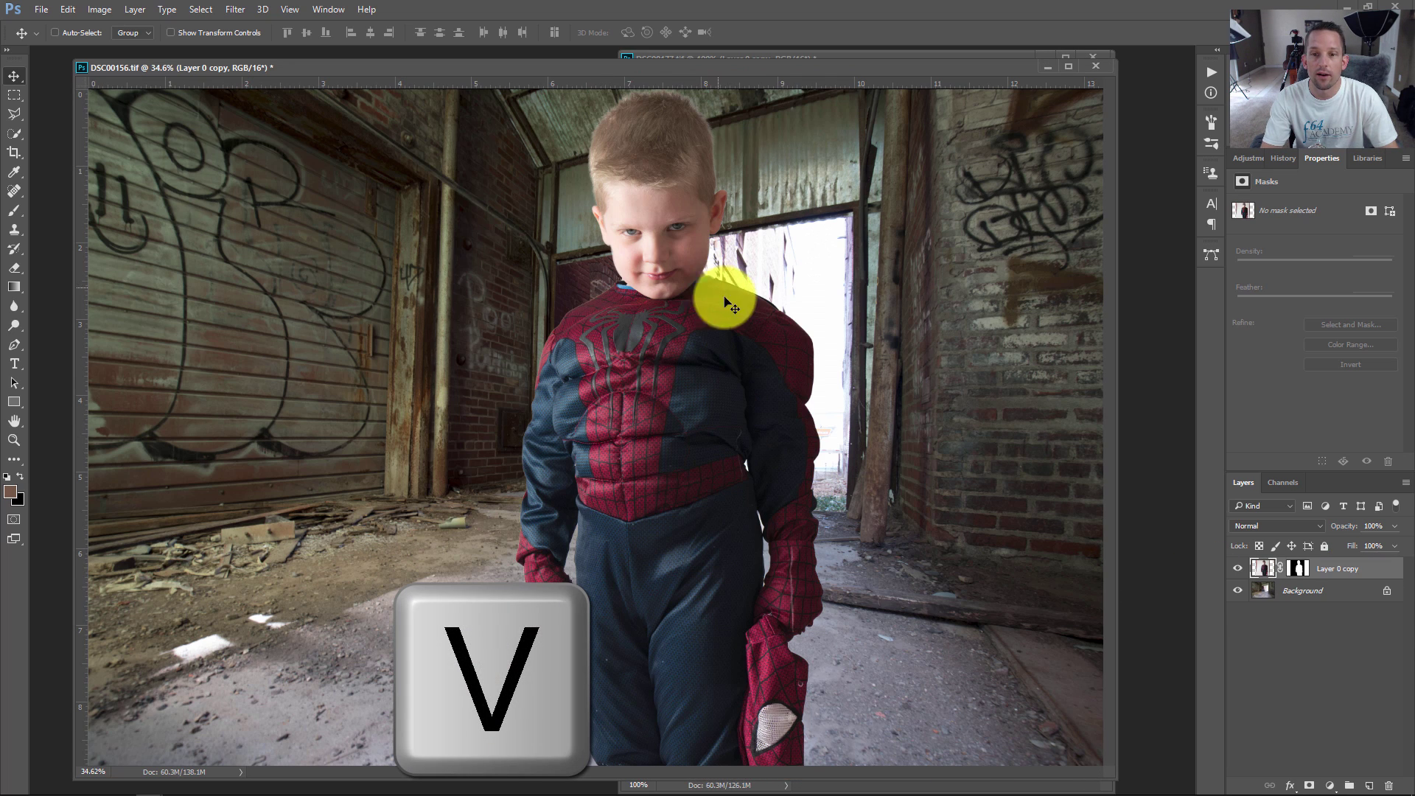
- Examine the cutout edges along the boy's shoulder, face and hair against the warehouse background
{"action": "left_click_drag", "start_coordinate": [587, 274], "coordinate": [686, 319]}
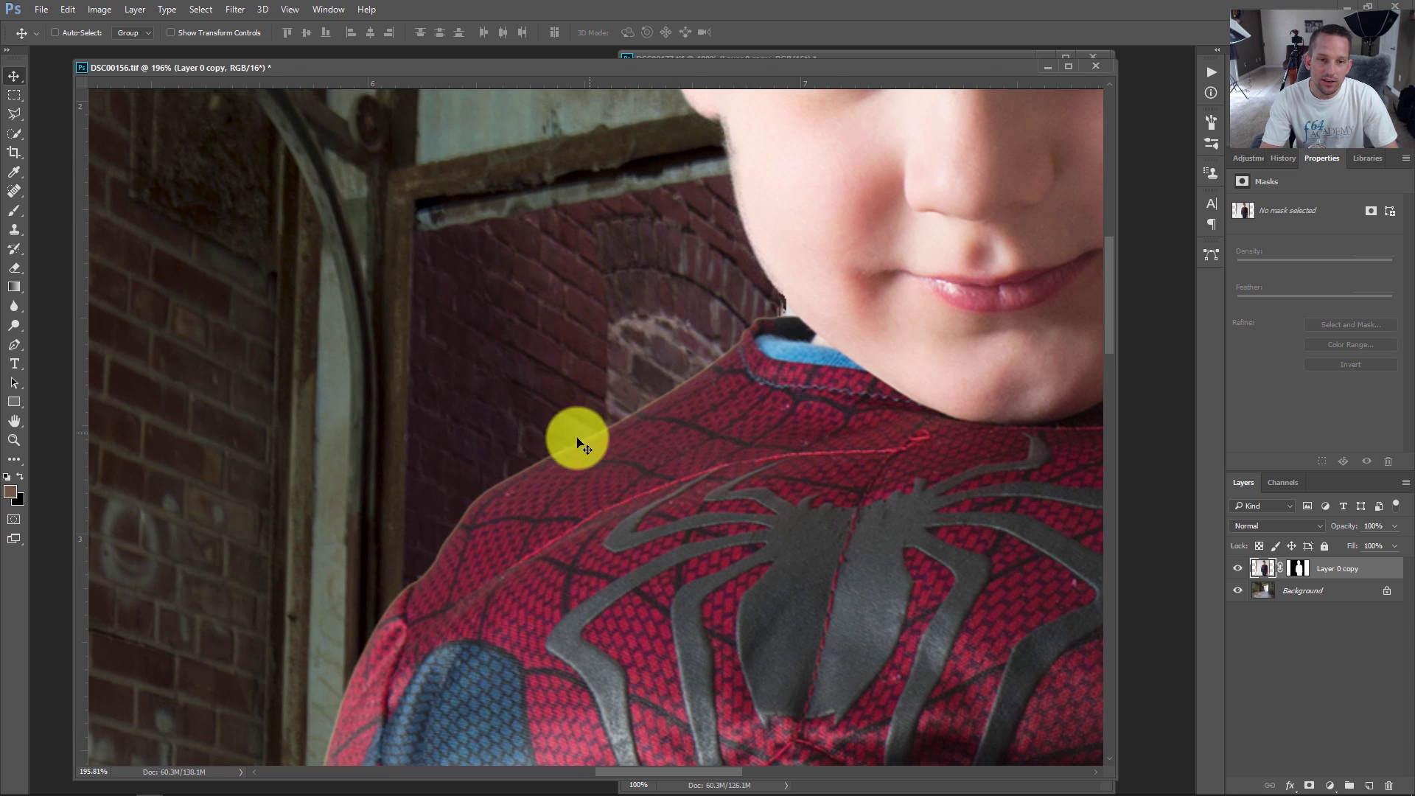
{"action": "left_click_drag", "start_coordinate": [755, 307], "coordinate": [709, 440]}
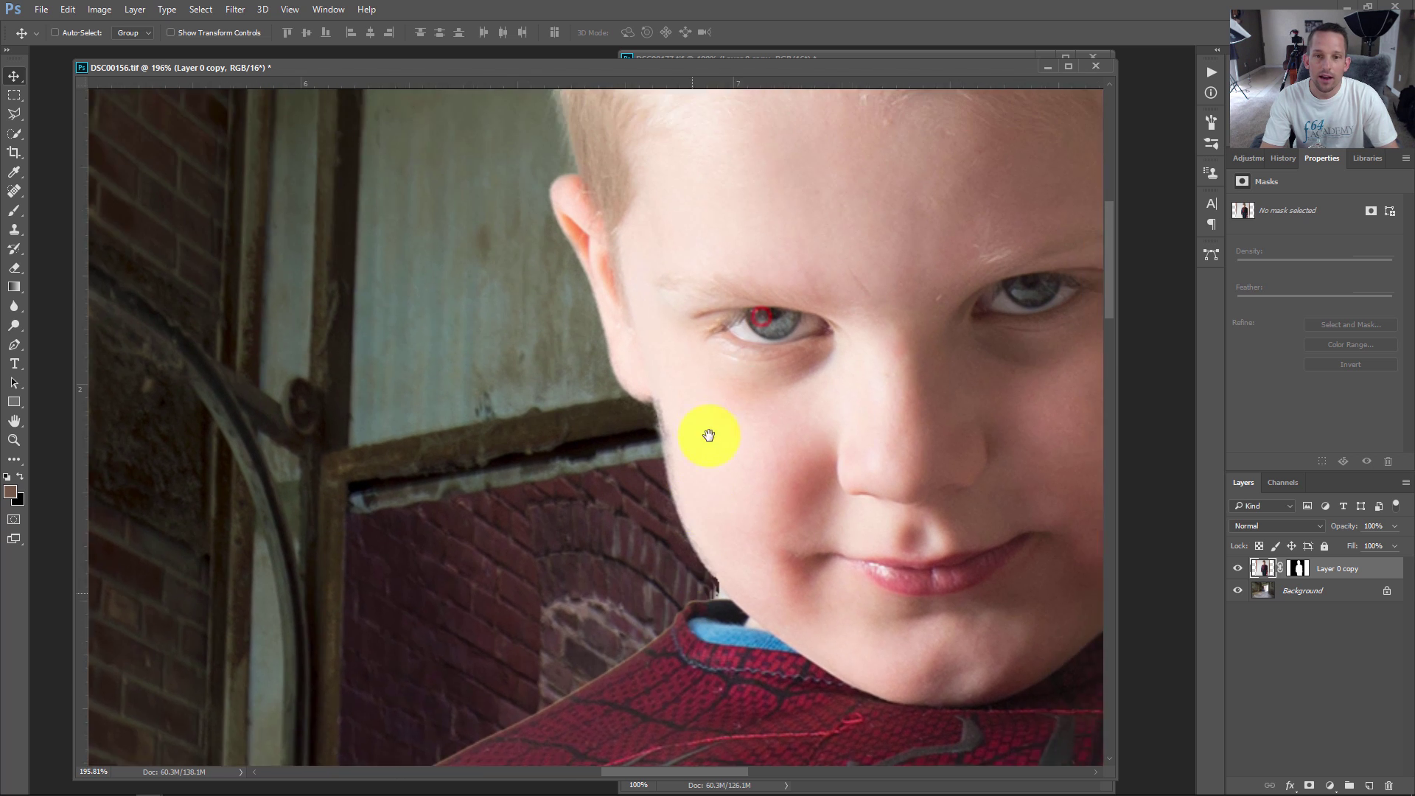
{"action": "left_click_drag", "start_coordinate": [705, 256], "coordinate": [749, 565]}
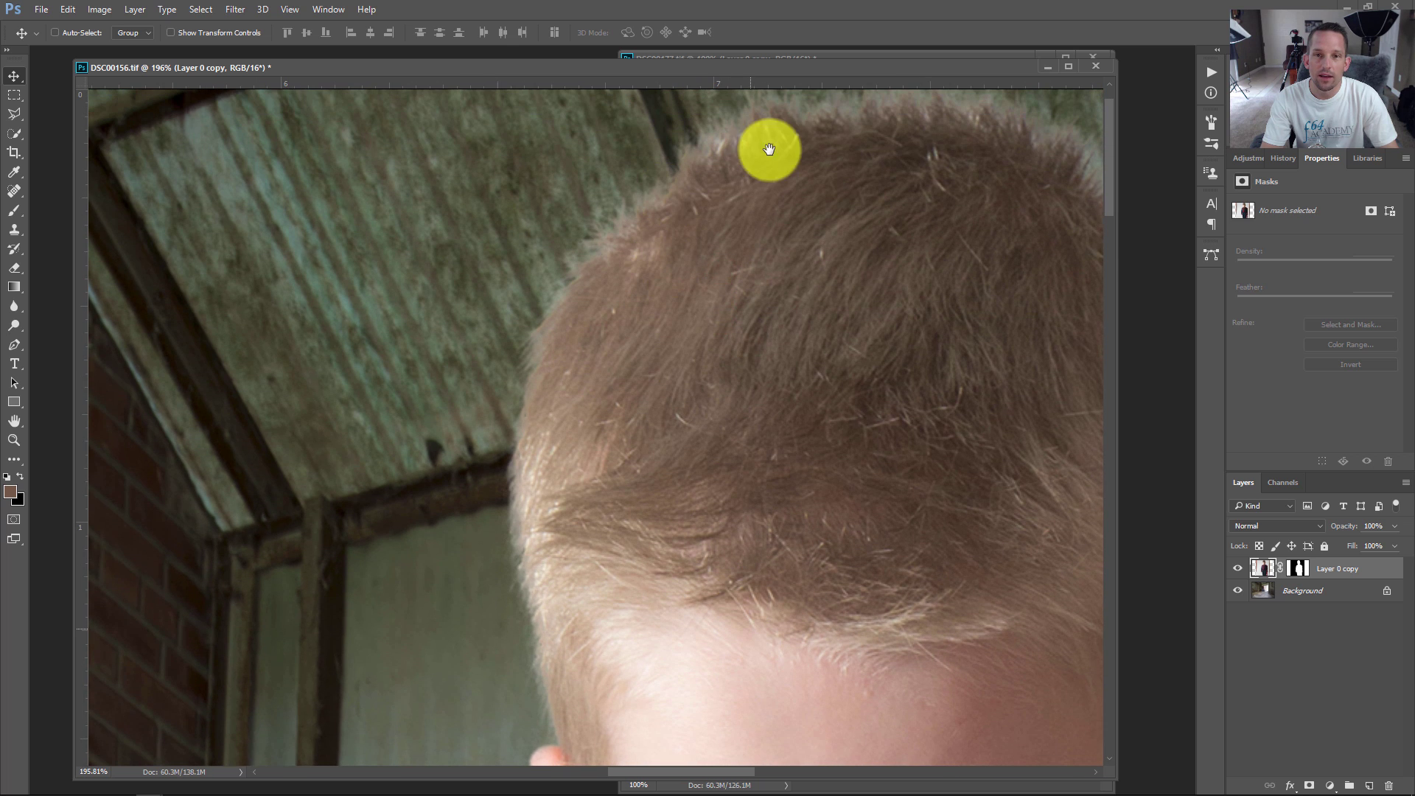
{"action": "left_click_drag", "start_coordinate": [922, 184], "coordinate": [689, 373]}
{"action": "left_click_drag", "start_coordinate": [726, 520], "coordinate": [595, 247]}
{"action": "left_click_drag", "start_coordinate": [649, 679], "coordinate": [702, 449]}
- Paint white on the Layer 0 copy mask with a 6 px brush to restore the cheek edge just below the ear
{"action": "left_click_drag", "start_coordinate": [395, 449], "coordinate": [528, 493]}
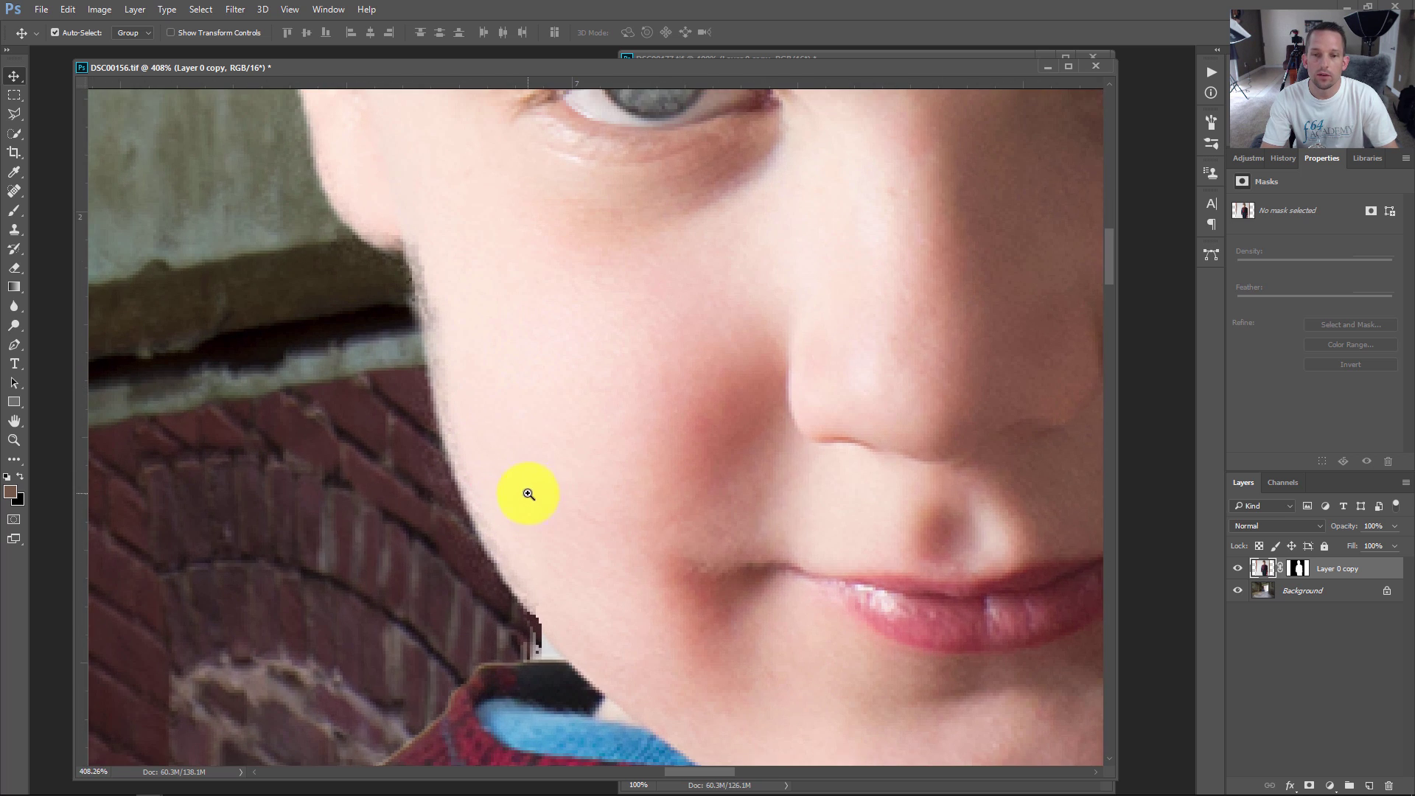
{"action": "left_click", "coordinate": [1299, 568]}
{"action": "key", "text": "d"}
{"action": "key", "text": "b"}
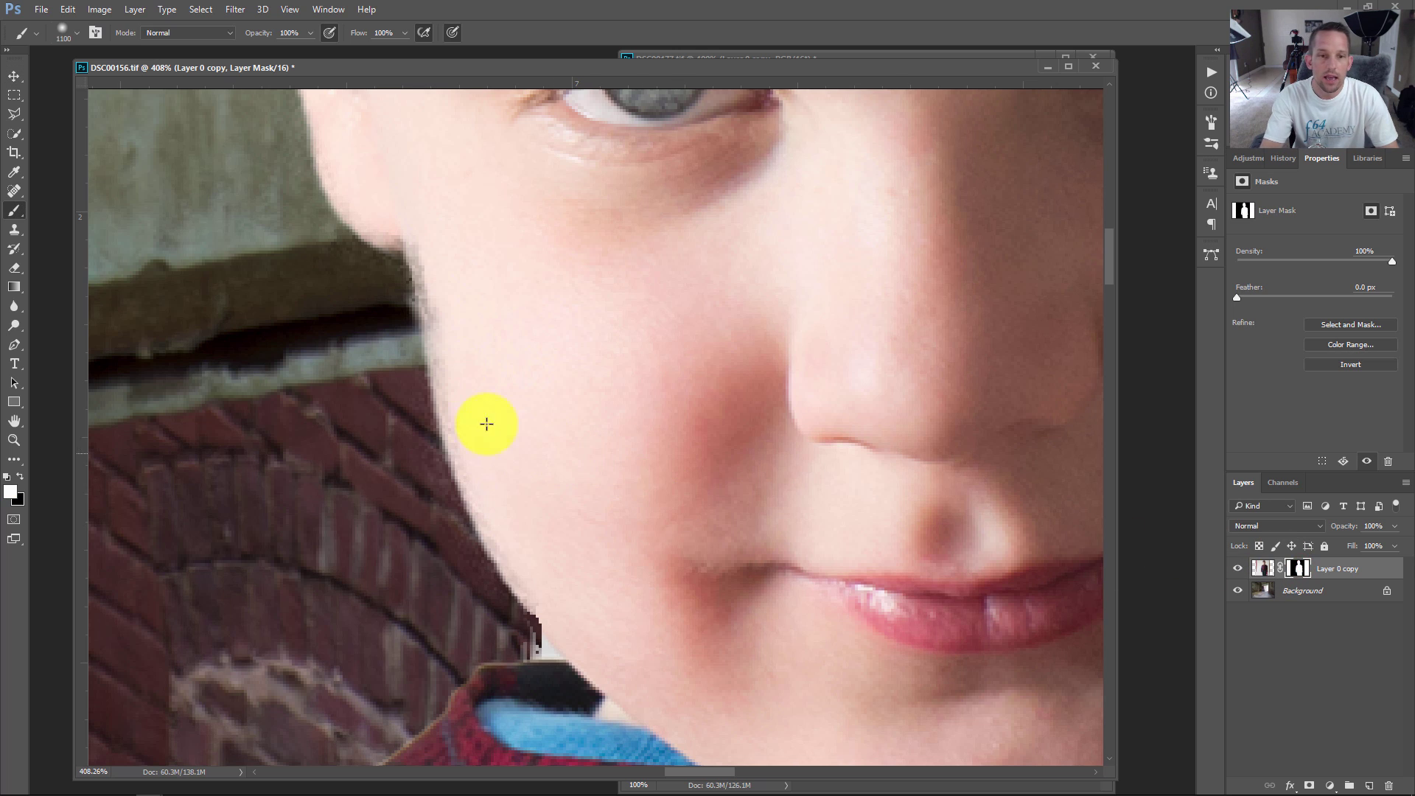
{"action": "key", "text": "bracketleft"}
{"action": "key", "text": "bracketleft"}
{"action": "key", "text": "bracketleft"}
{"action": "key", "text": "bracketleft"}
{"action": "key", "text": "bracketleft"}
{"action": "key", "text": "bracketleft"}
{"action": "key", "text": "bracketleft"}
{"action": "key", "text": "bracketleft"}
{"action": "key", "text": "bracketleft"}
{"action": "key", "text": "bracketleft"}
{"action": "key", "text": "bracketleft"}
{"action": "key", "text": "bracketleft"}
{"action": "key", "text": "bracketleft"}
{"action": "key", "text": "bracketleft"}
{"action": "key", "text": "bracketleft"}
{"action": "key", "text": "bracketleft"}
{"action": "key", "text": "bracketleft"}
{"action": "key", "text": "bracketleft"}
{"action": "key", "text": "bracketleft"}
{"action": "key", "text": "bracketleft"}
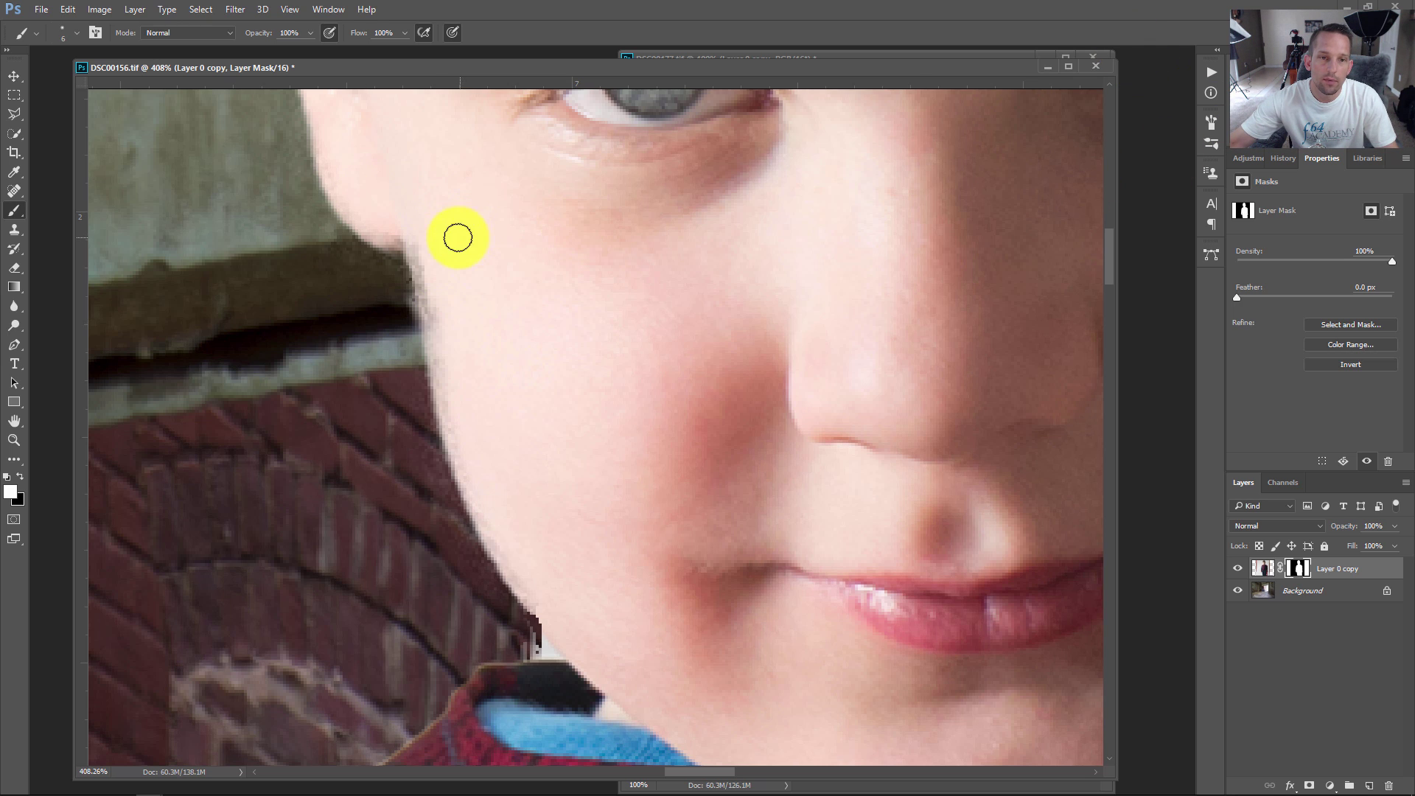
{"action": "left_click_drag", "start_coordinate": [429, 301], "coordinate": [460, 452]}
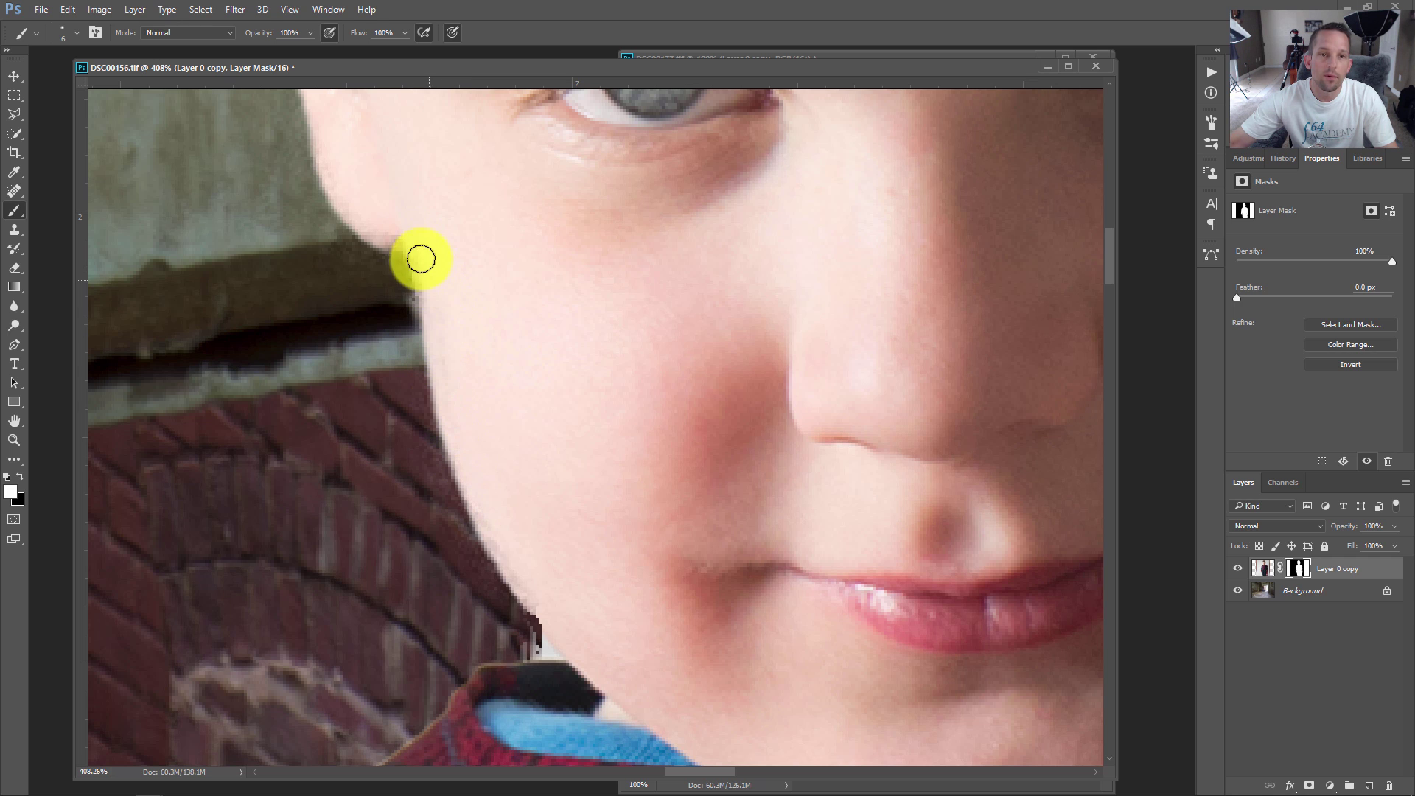
- Paint black on the mask along the lower cheek and jaw to hide the leftover fringe above the collar
{"action": "key", "text": "x"}
{"action": "mouse_move", "coordinate": [437, 509]}
{"action": "left_mouse_down"}
{"action": "mouse_move", "coordinate": [421, 478]}
{"action": "mouse_move", "coordinate": [499, 621]}
{"action": "mouse_move", "coordinate": [525, 638]}
{"action": "mouse_move", "coordinate": [565, 618]}
{"action": "left_mouse_up"}
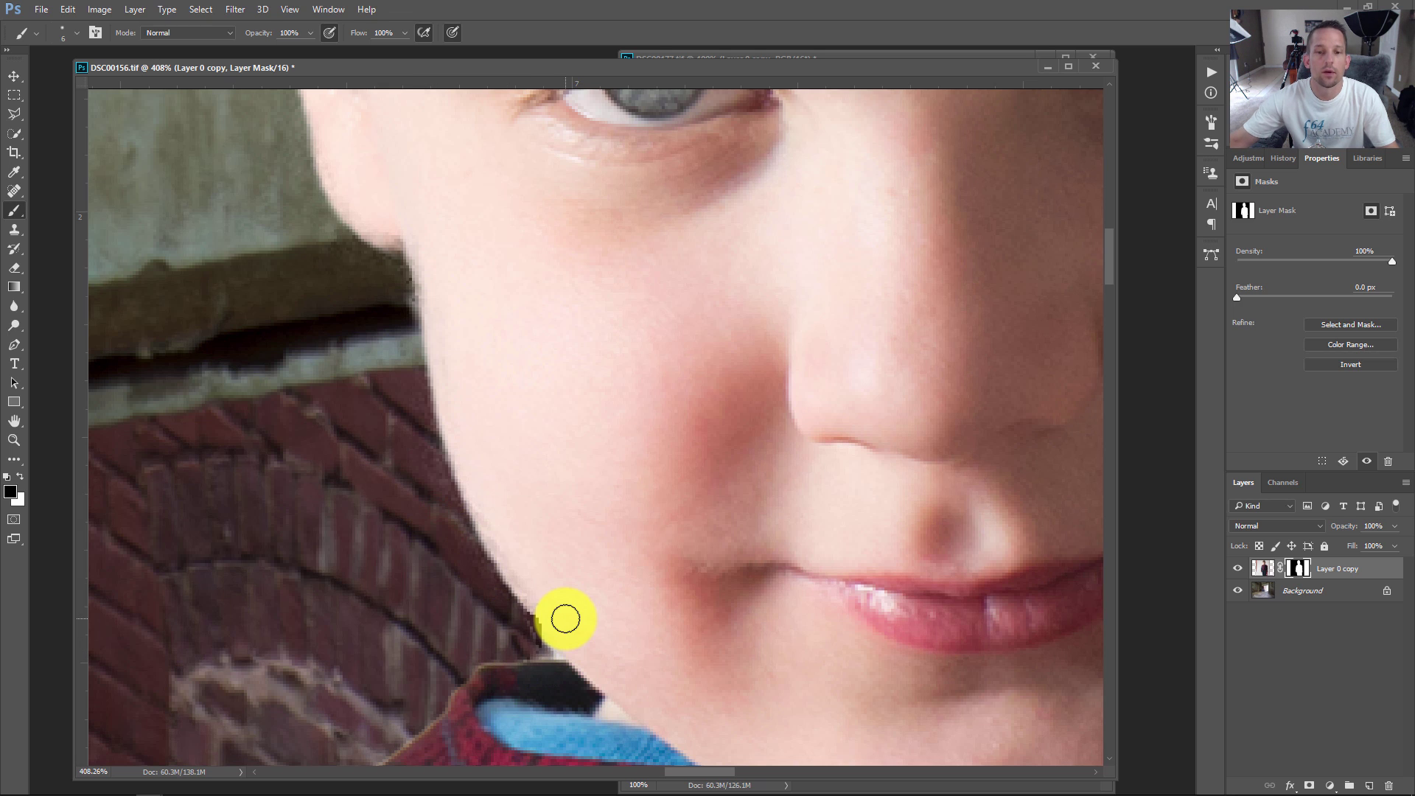
{"action": "key", "text": "z"}
{"action": "right_click", "coordinate": [632, 467]}
{"action": "left_click", "coordinate": [645, 473]}
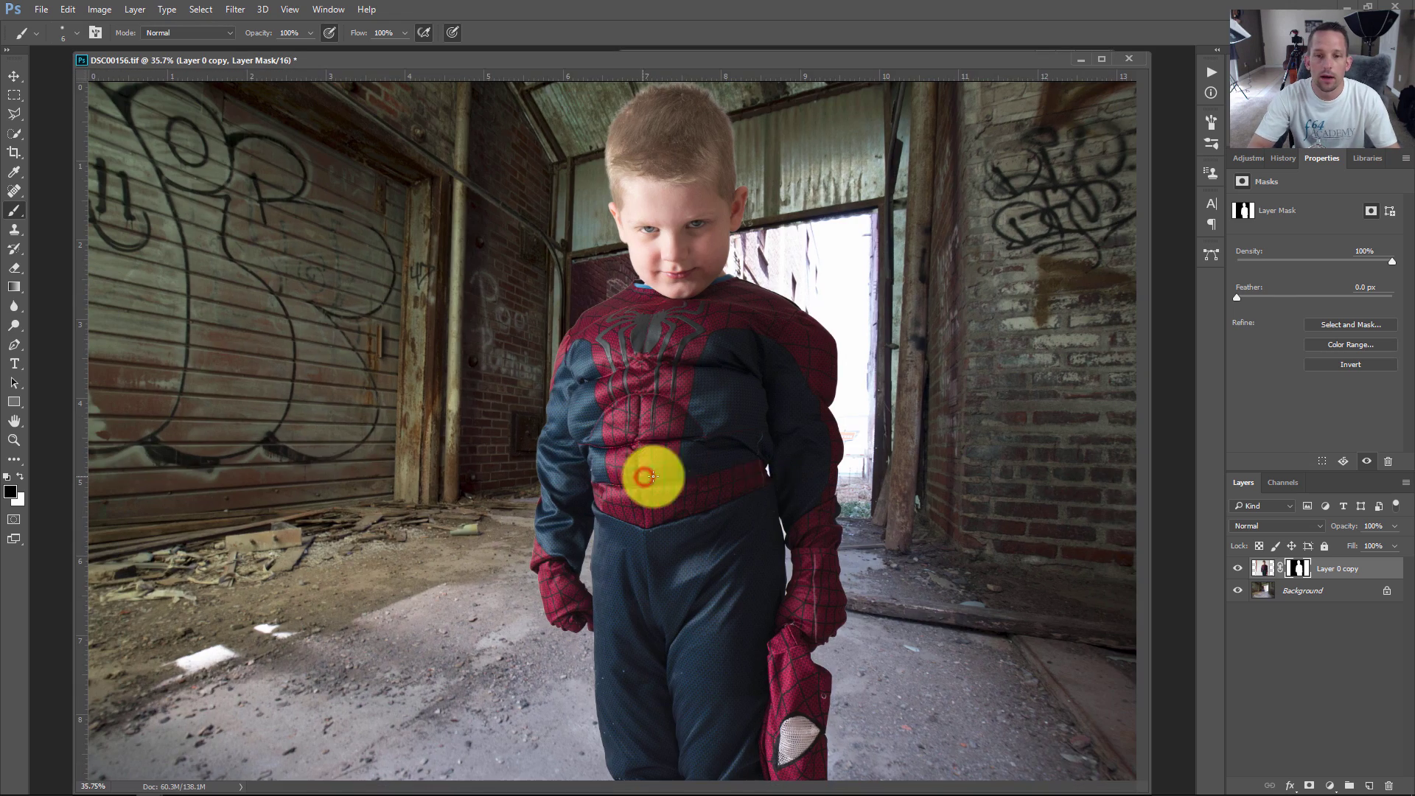
- Inspect the cutout edges around the arm, hair, shoulder, gloved fist, trousers and the hand-held superhero mask
{"action": "left_click_drag", "start_coordinate": [811, 507], "coordinate": [853, 499]}
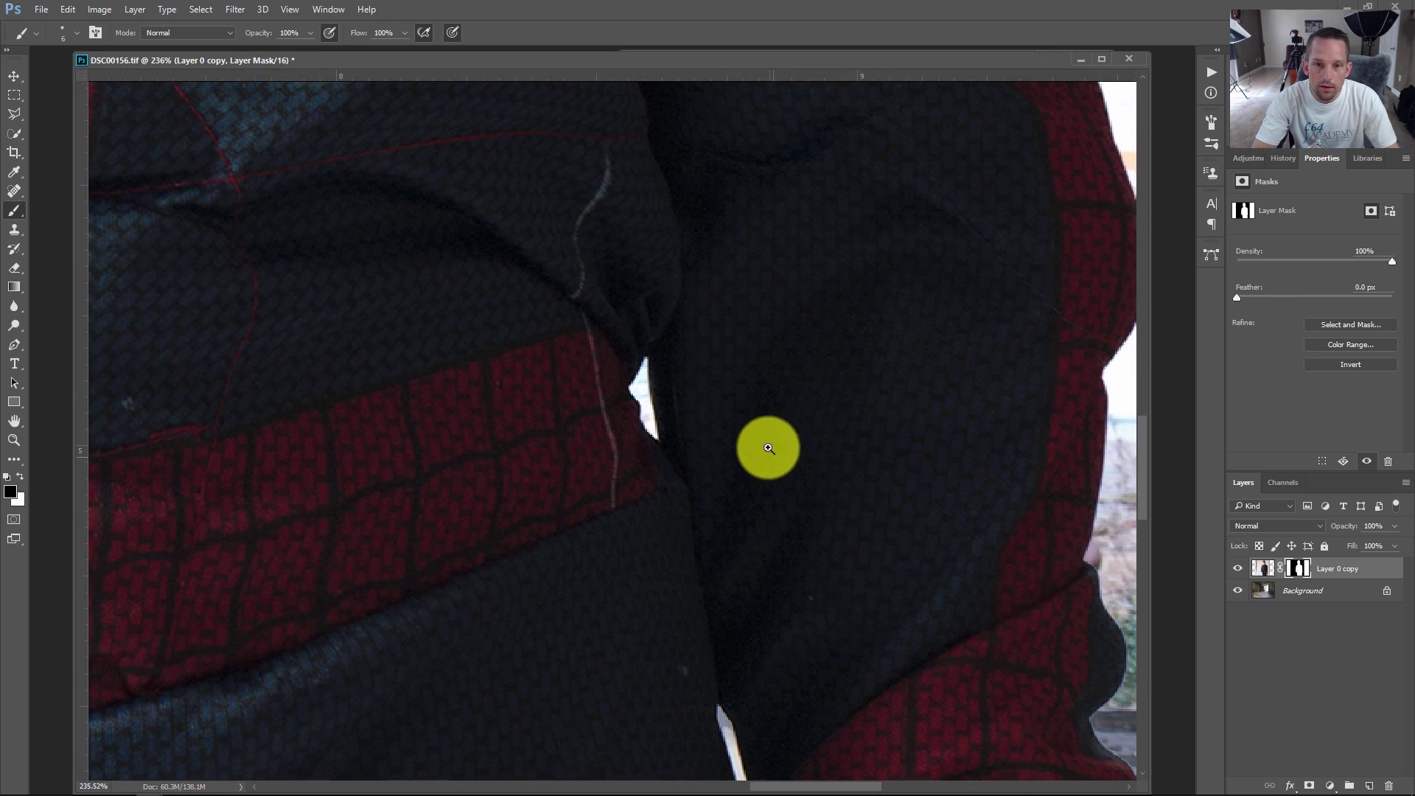
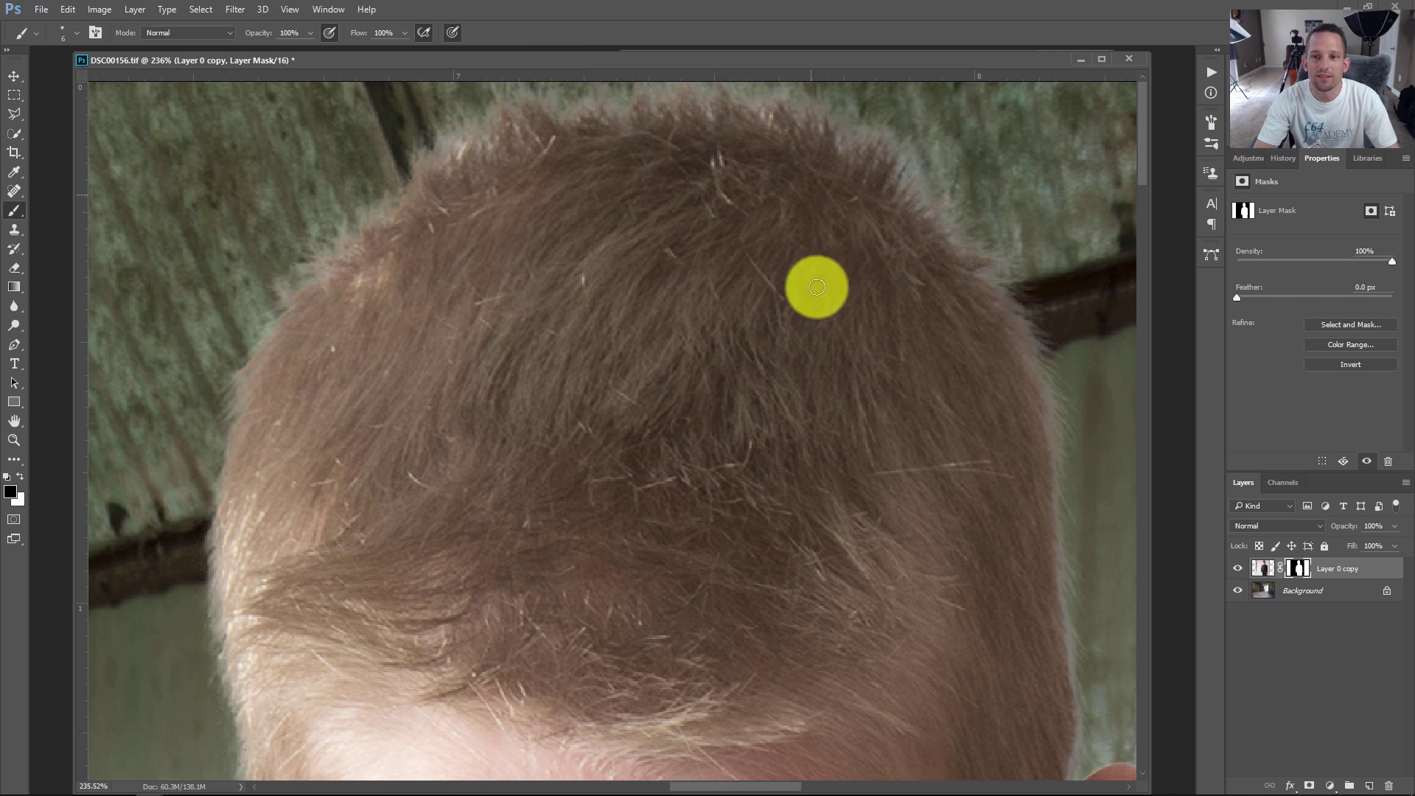
{"action": "left_click_drag", "start_coordinate": [566, 584], "coordinate": [656, 573]}
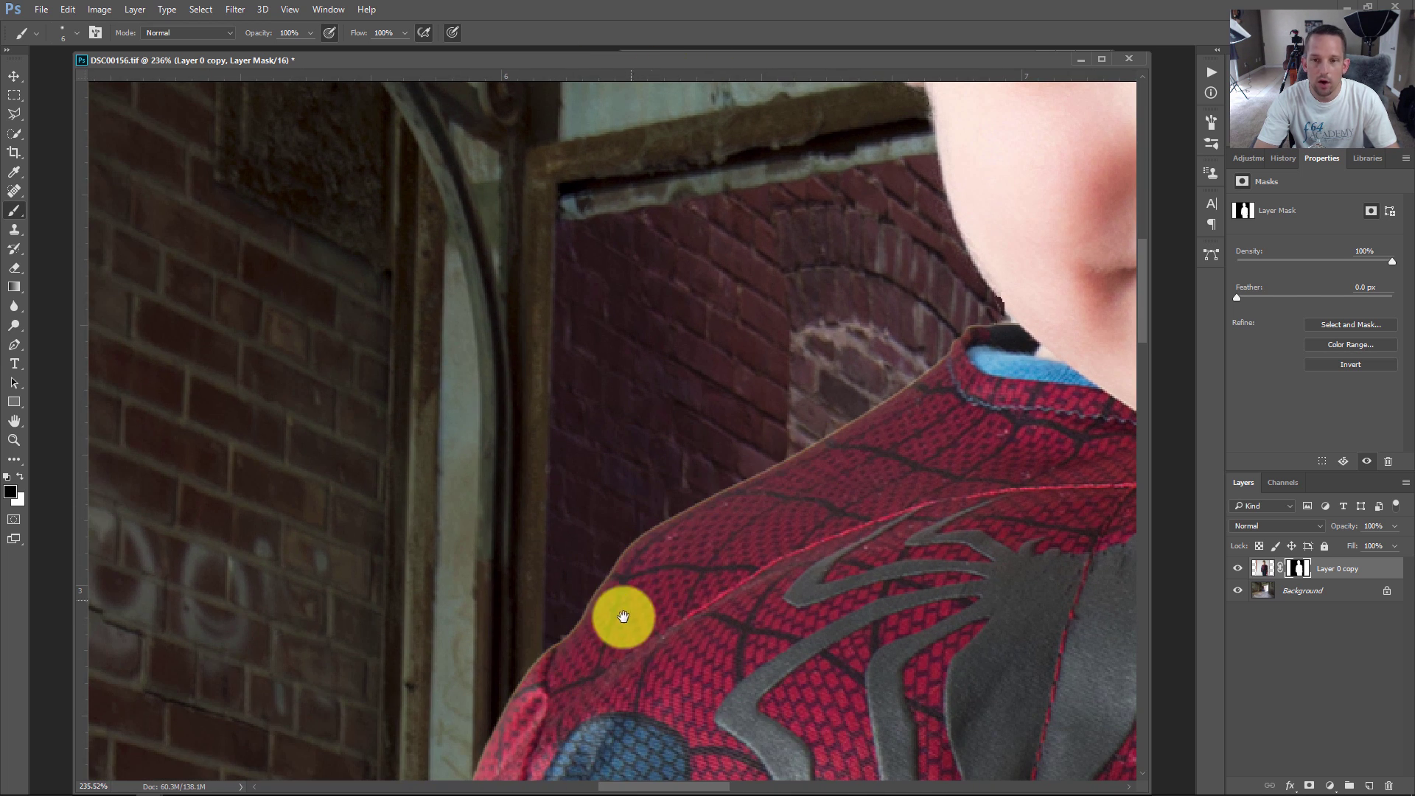
{"action": "left_click_drag", "start_coordinate": [623, 618], "coordinate": [704, 686]}
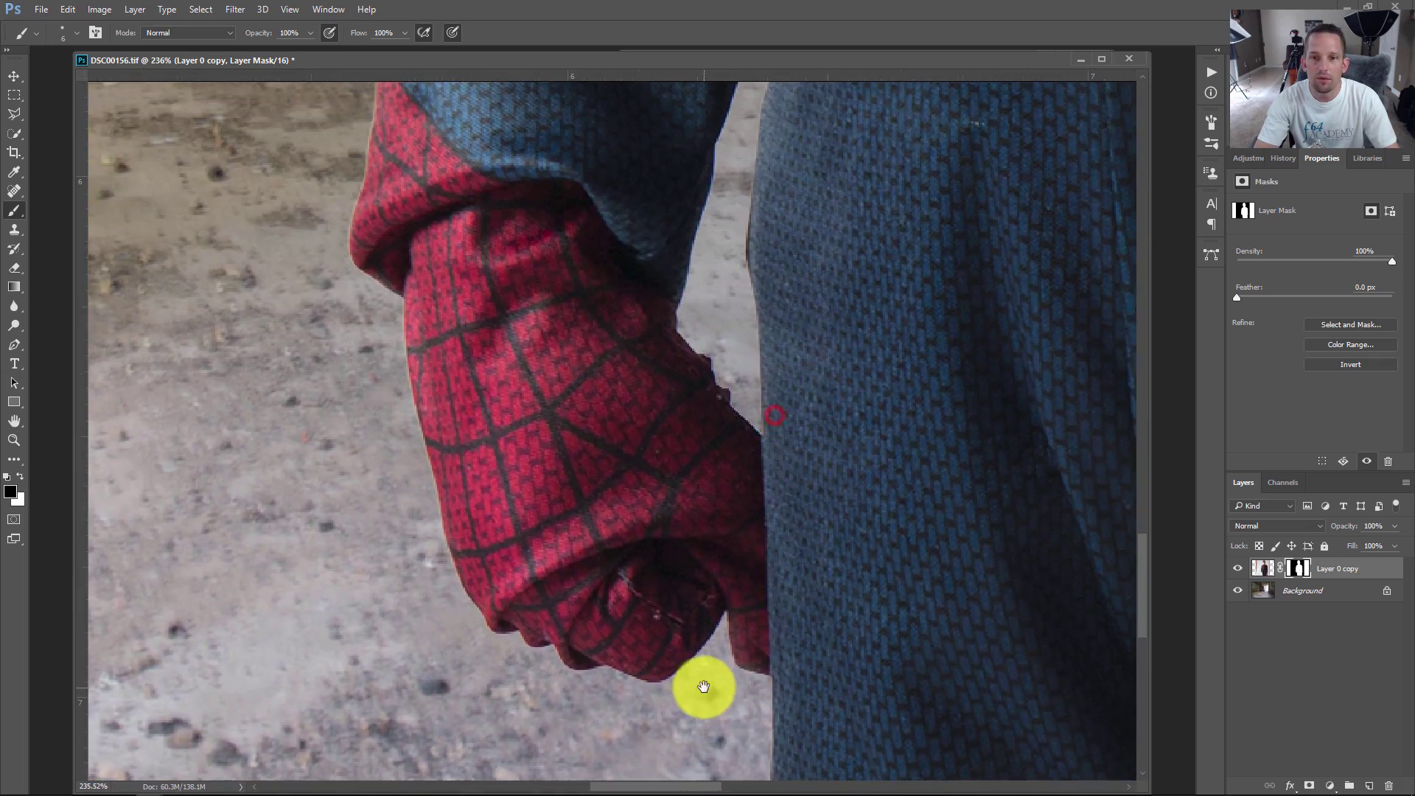
{"action": "left_click_drag", "start_coordinate": [1011, 382], "coordinate": [822, 462]}
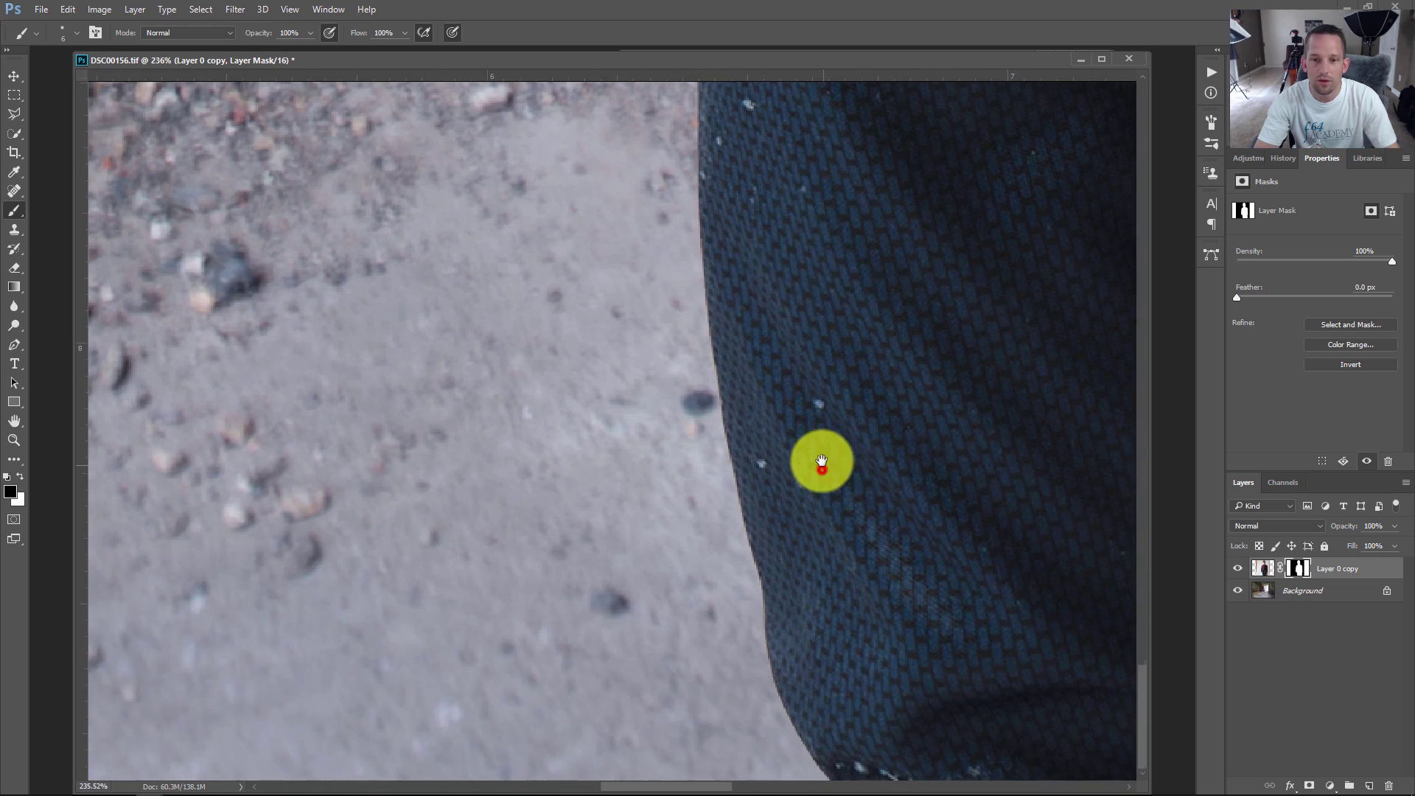
{"action": "left_click_drag", "start_coordinate": [776, 512], "coordinate": [660, 550]}
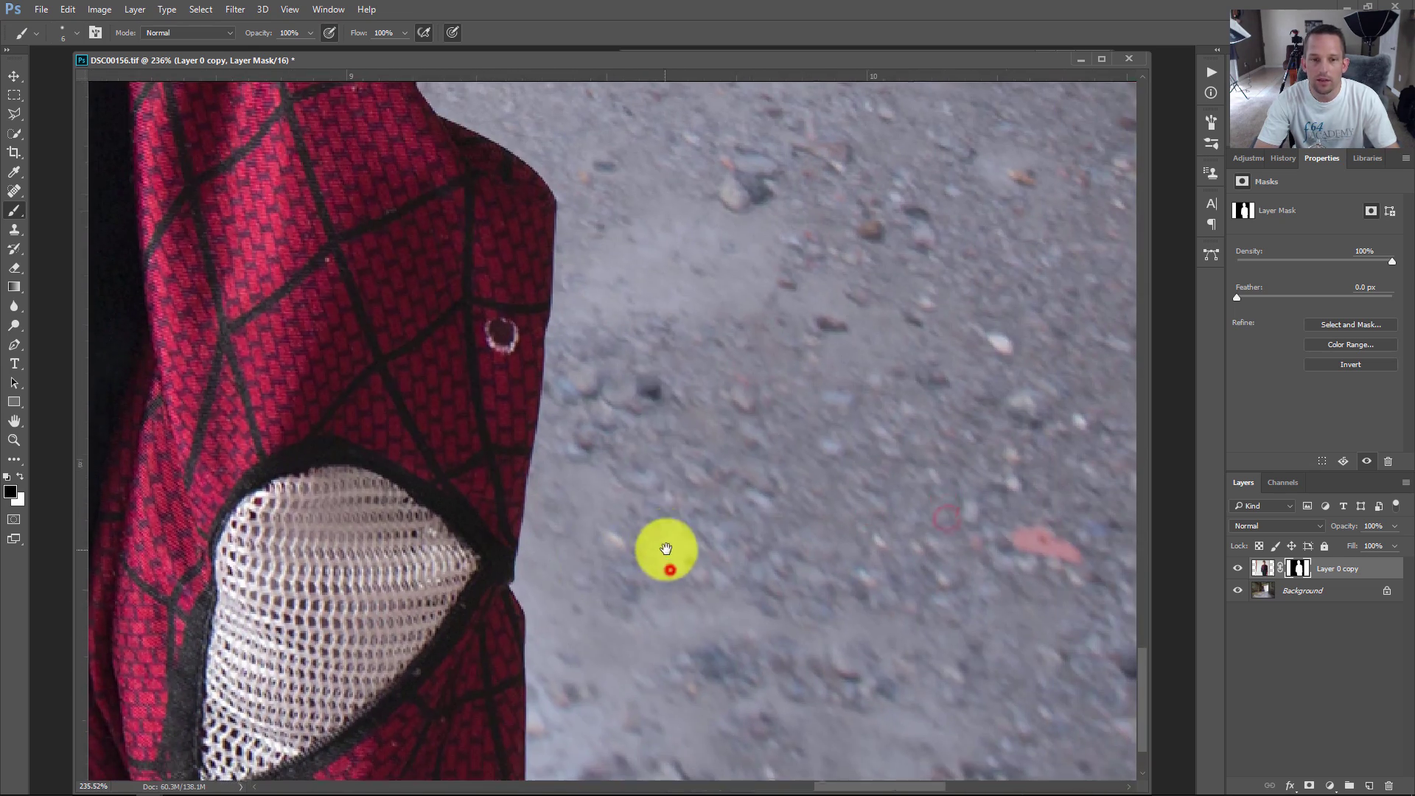
{"action": "right_click", "coordinate": [674, 402]}
{"action": "left_click", "coordinate": [676, 407]}
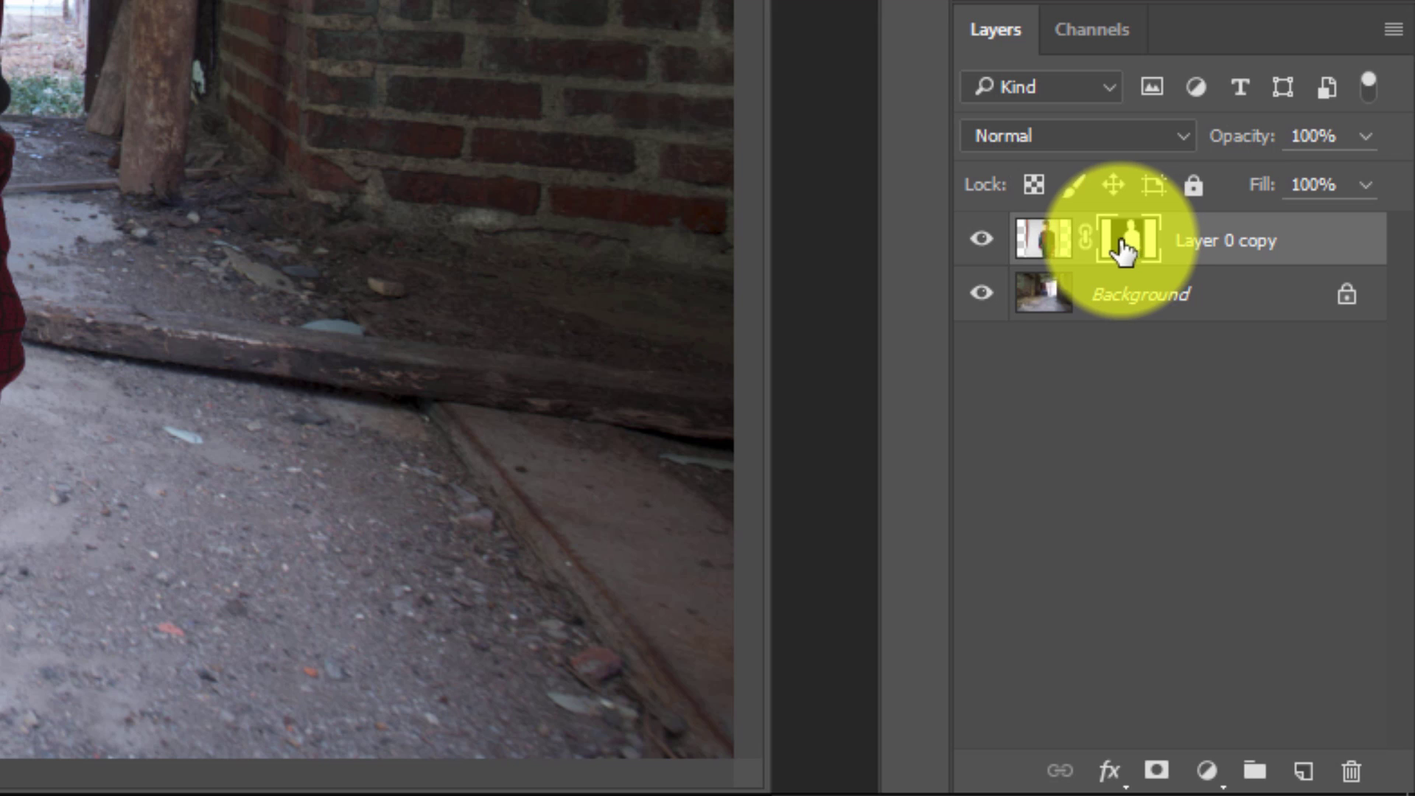
- Load the Layer 0 copy mask as a selection and save it as a new alpha channel
{"action": "left_click_drag", "start_coordinate": [1118, 252], "coordinate": [1131, 258]}
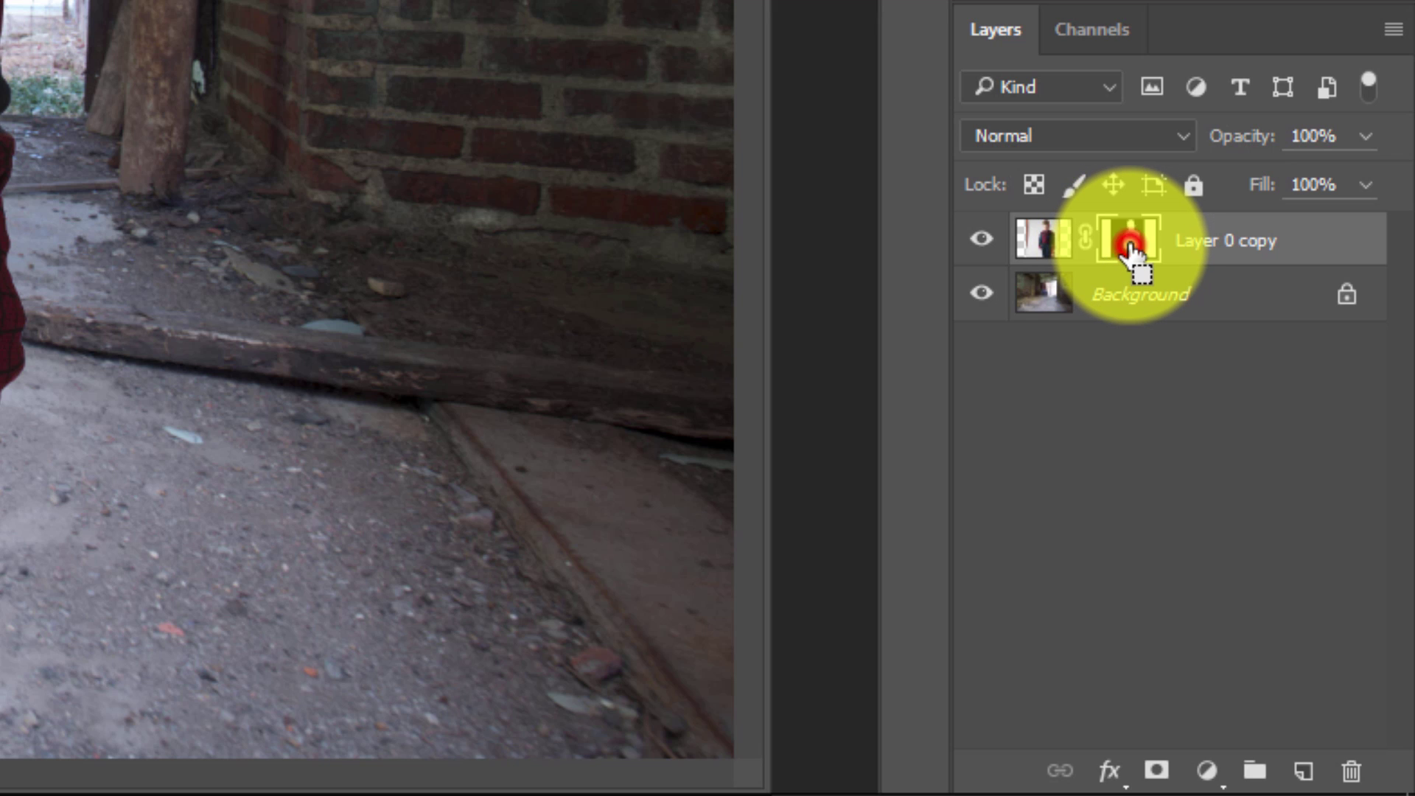
{"action": "left_click", "coordinate": [1131, 249], "text": "ctrl"}
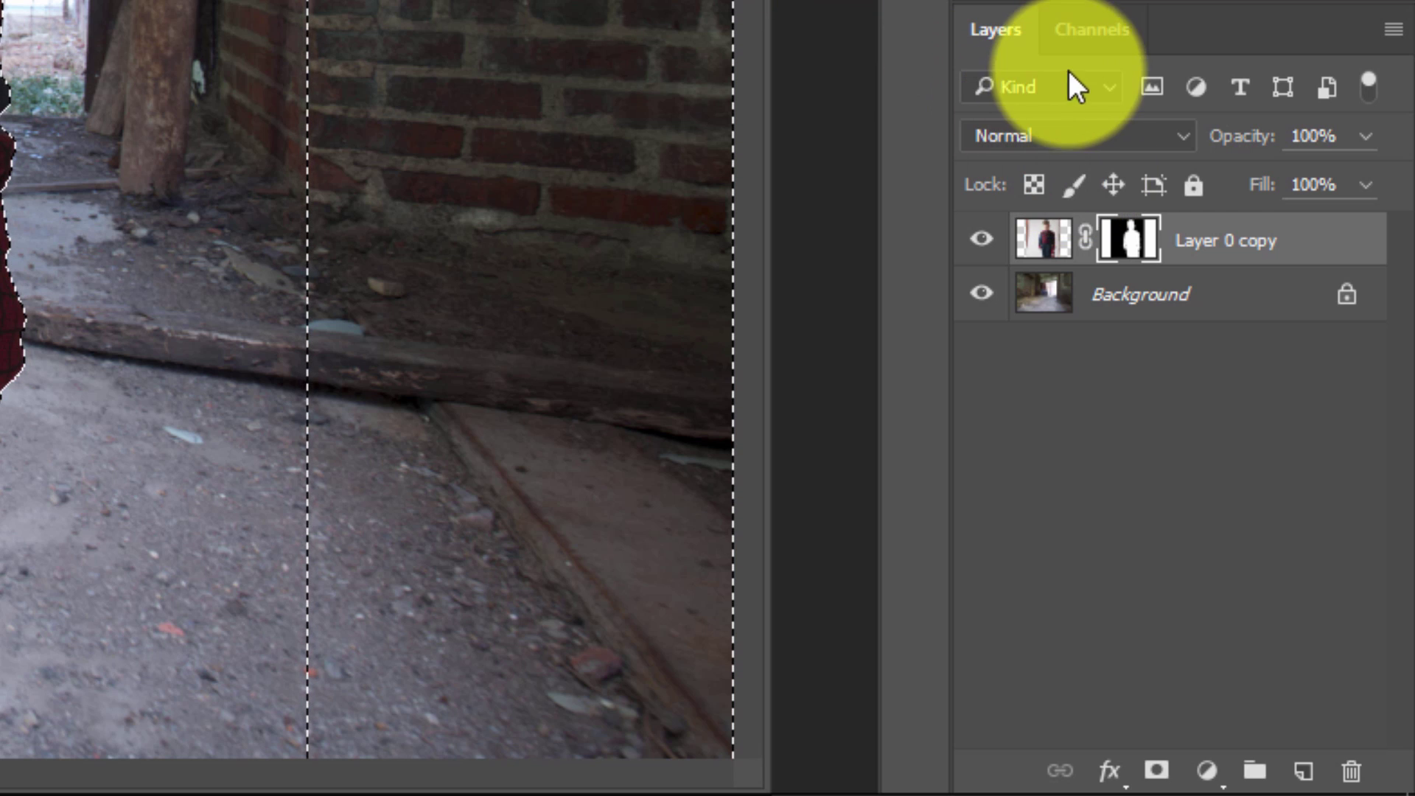
{"action": "left_click", "coordinate": [1095, 29]}
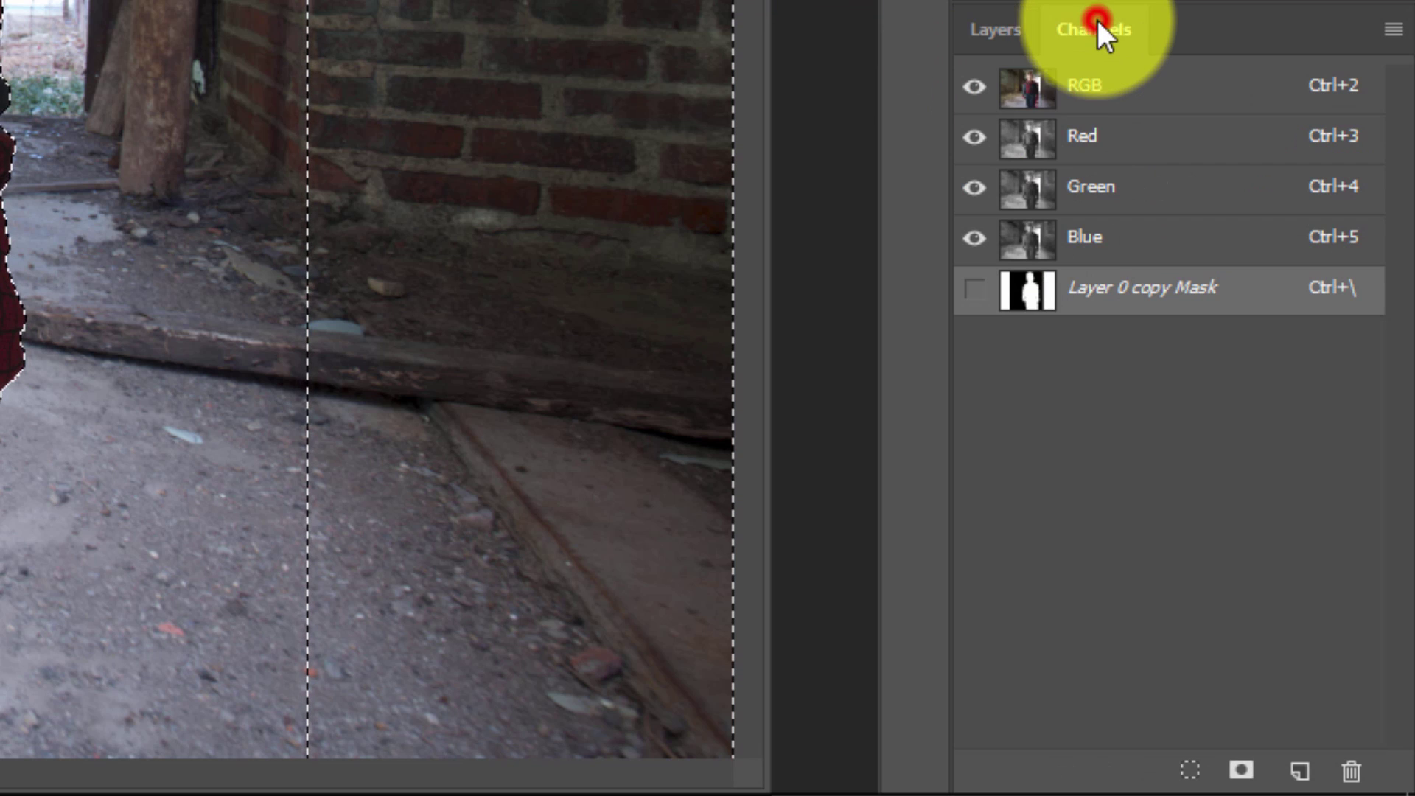
{"action": "left_click", "coordinate": [1242, 771]}
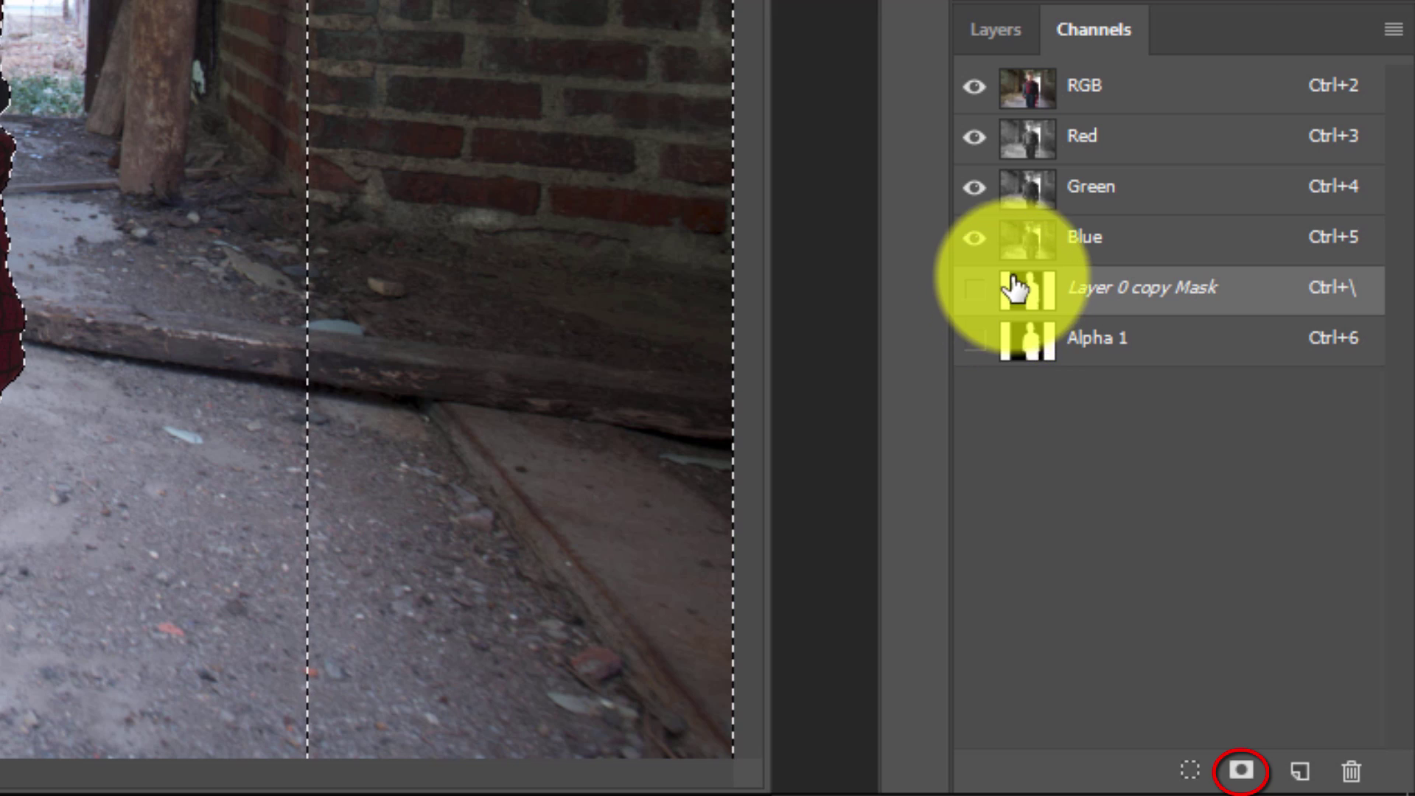
{"action": "left_click", "coordinate": [995, 28]}
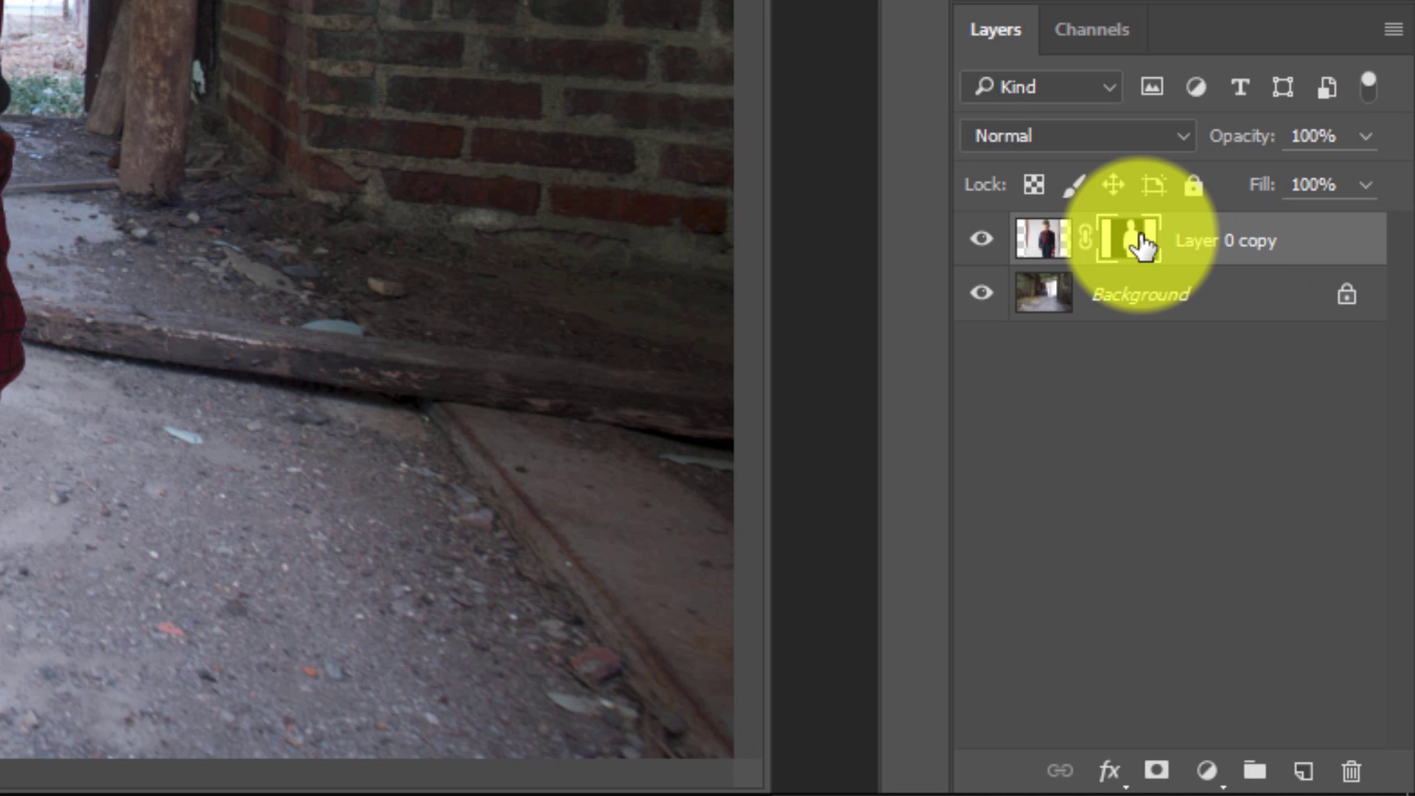
- Apply the layer mask to Layer 0 copy permanently and check that the saved alpha channel is still stored
{"action": "right_click", "coordinate": [1137, 242]}
{"action": "left_click", "coordinate": [1090, 346]}
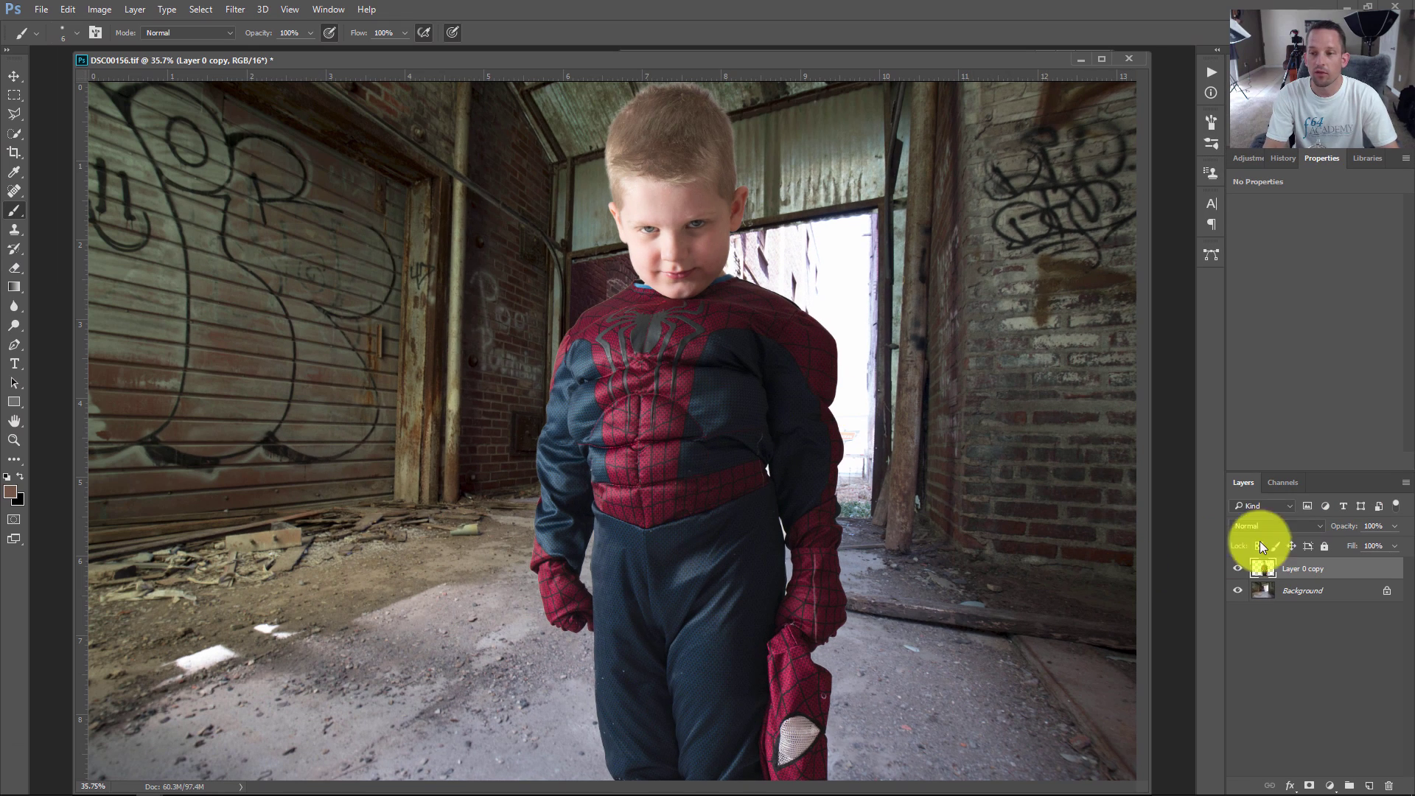
{"action": "left_click", "coordinate": [1282, 483]}
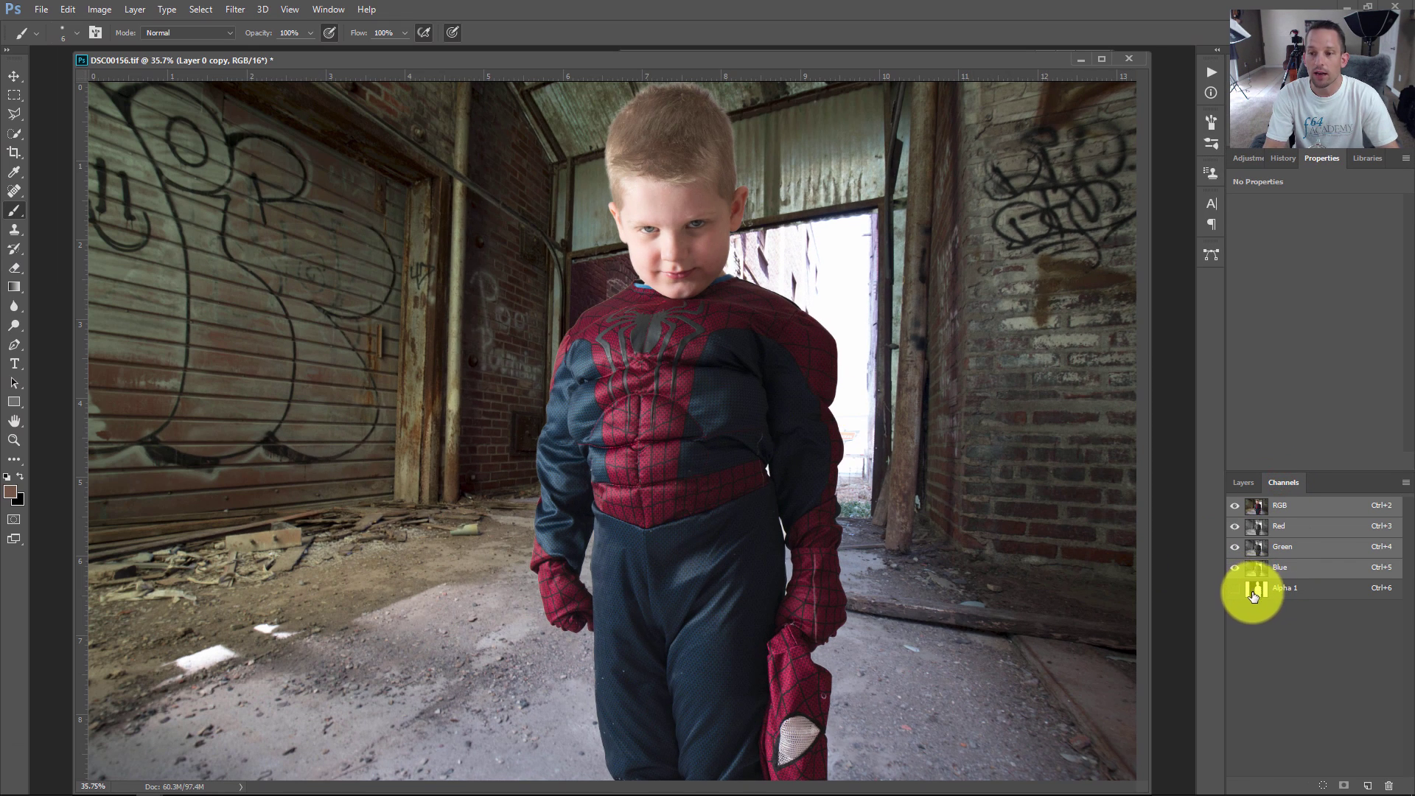
{"action": "left_click", "coordinate": [1258, 589], "text": "ctrl"}
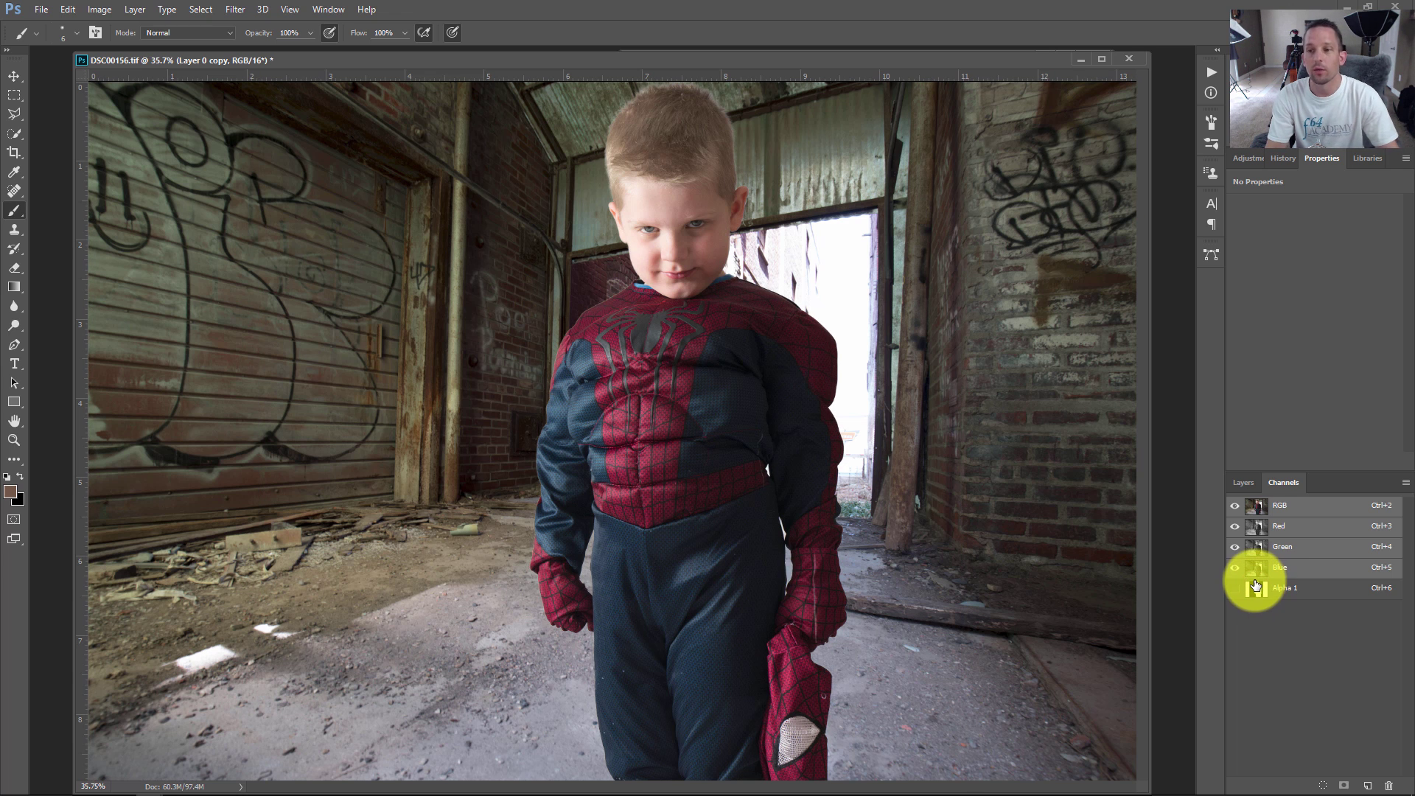
{"action": "left_click", "coordinate": [1242, 483]}
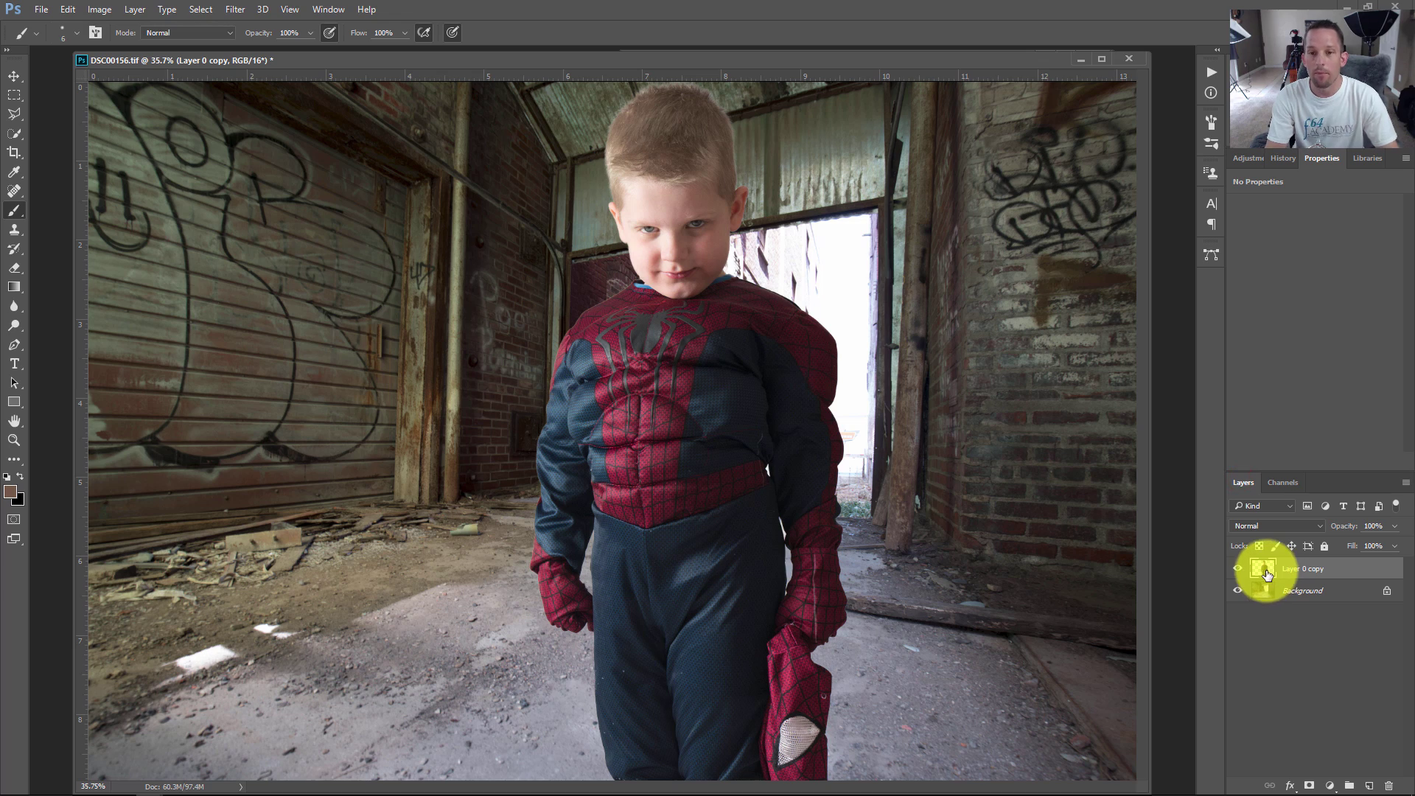
{"action": "left_click_drag", "start_coordinate": [618, 323], "coordinate": [768, 345]}
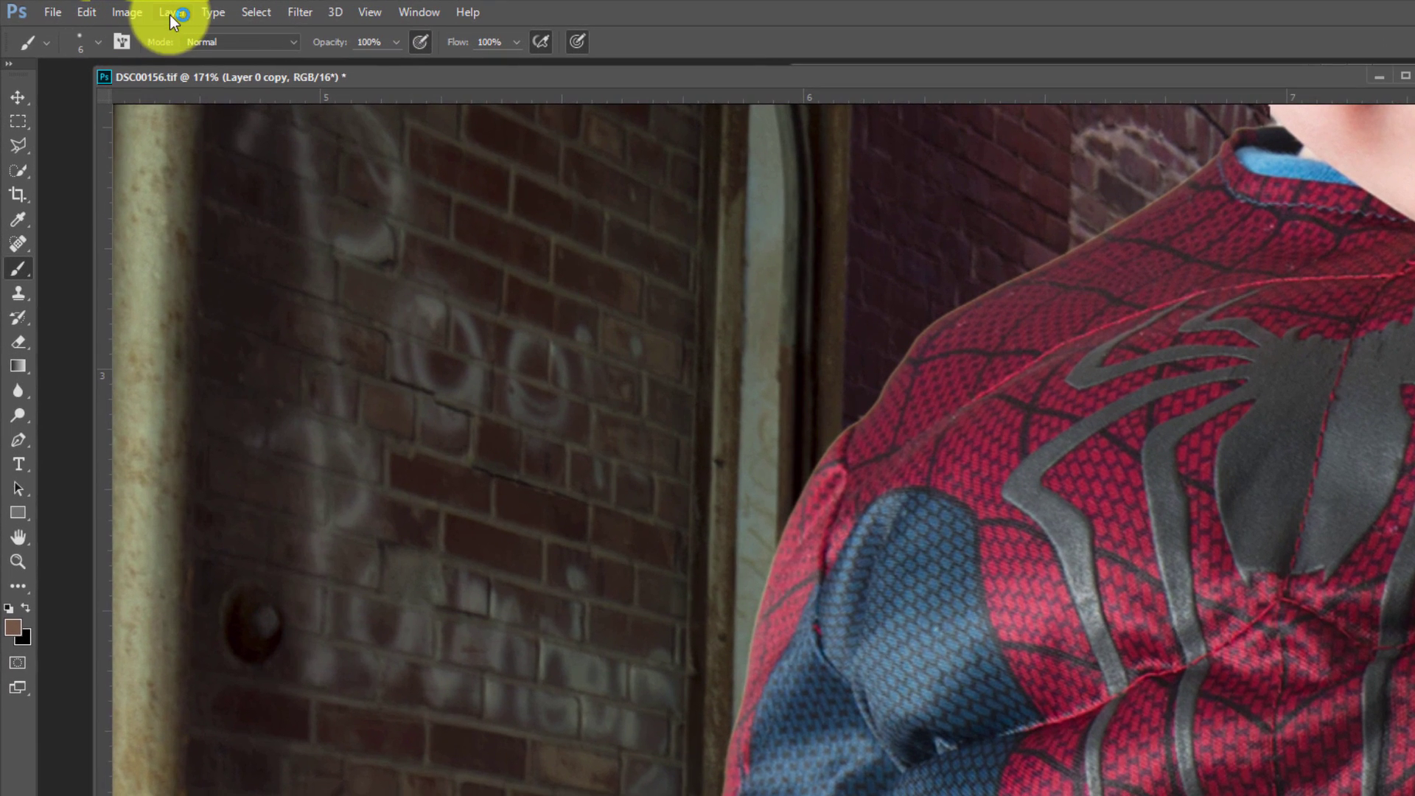
{"action": "left_click", "coordinate": [170, 14]}
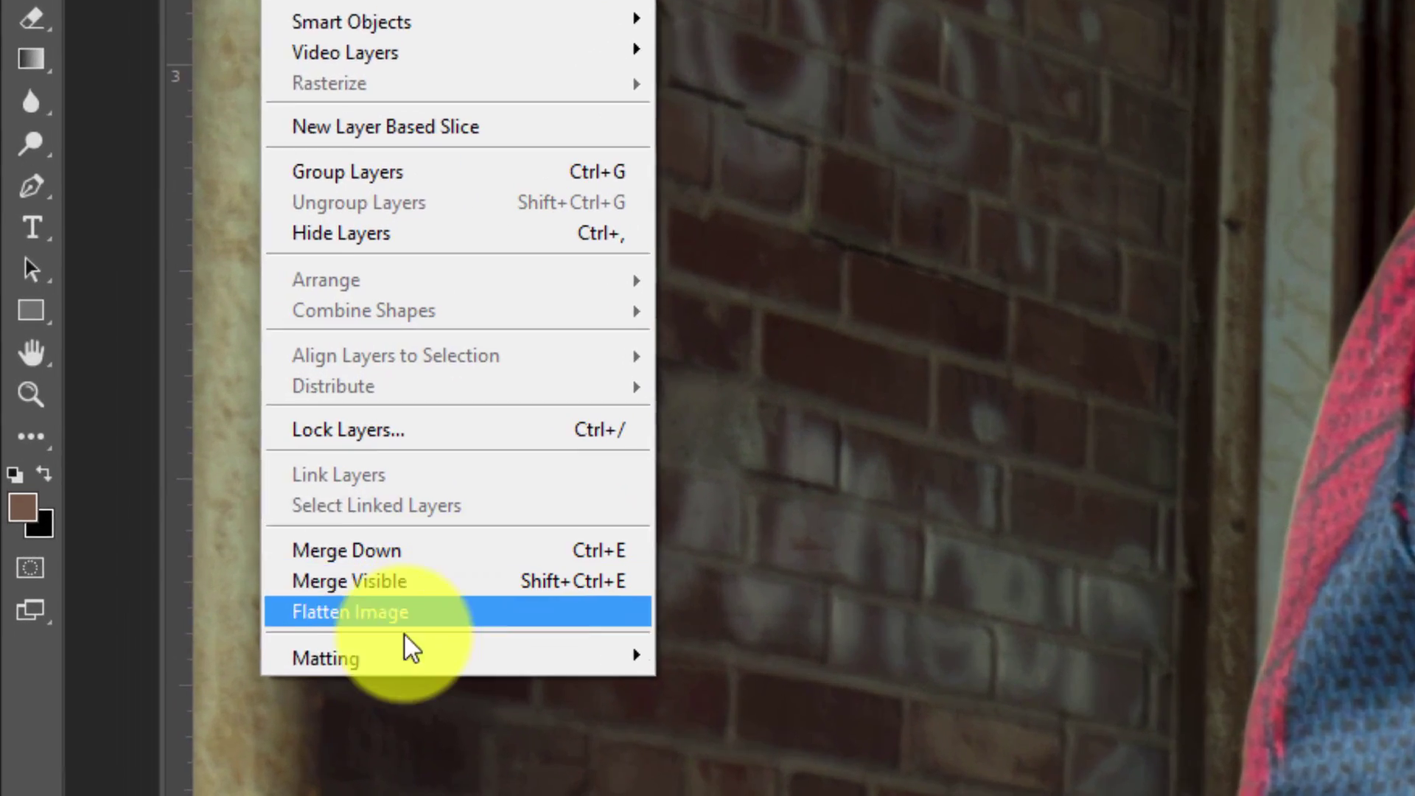
{"action": "left_click", "coordinate": [246, 712]}
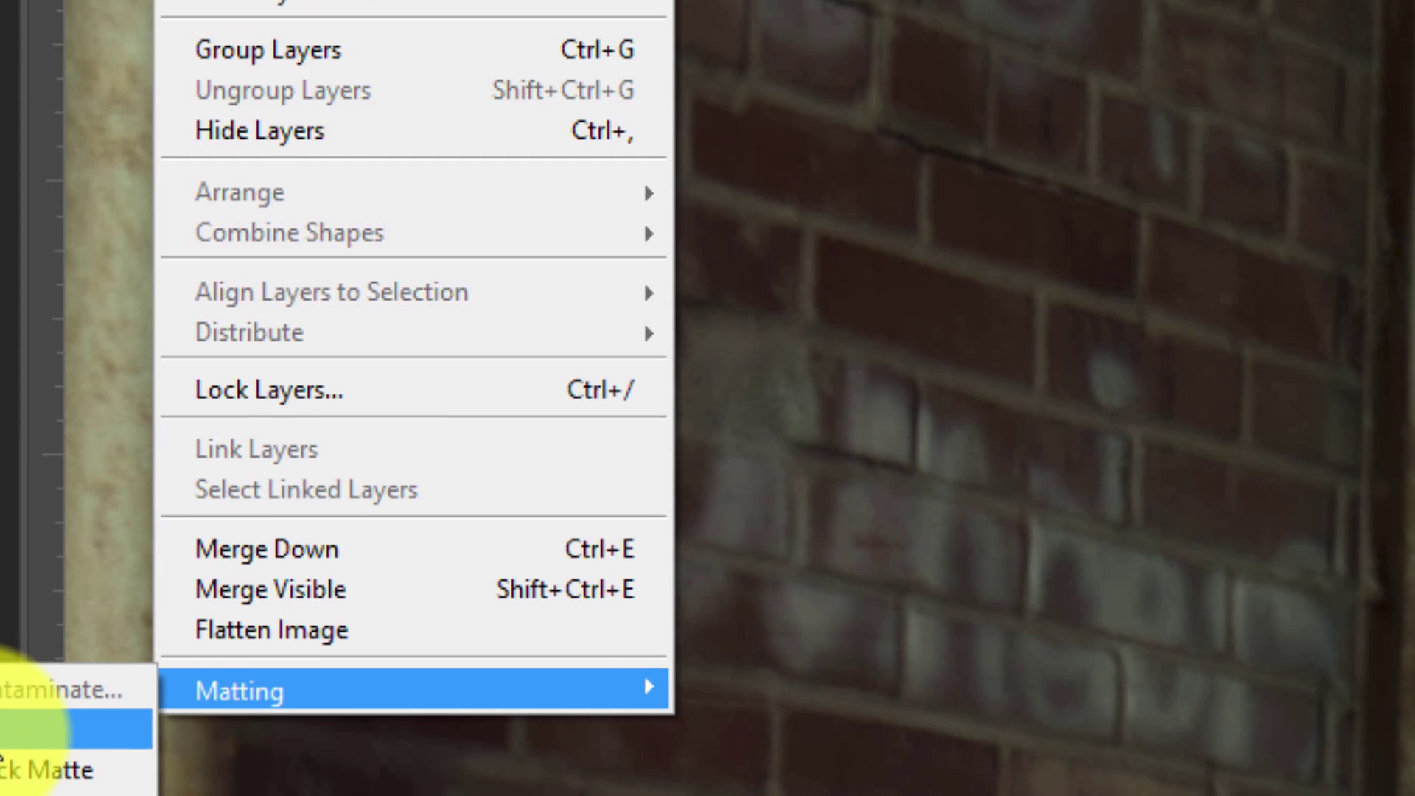
{"action": "left_click", "coordinate": [171, 657]}
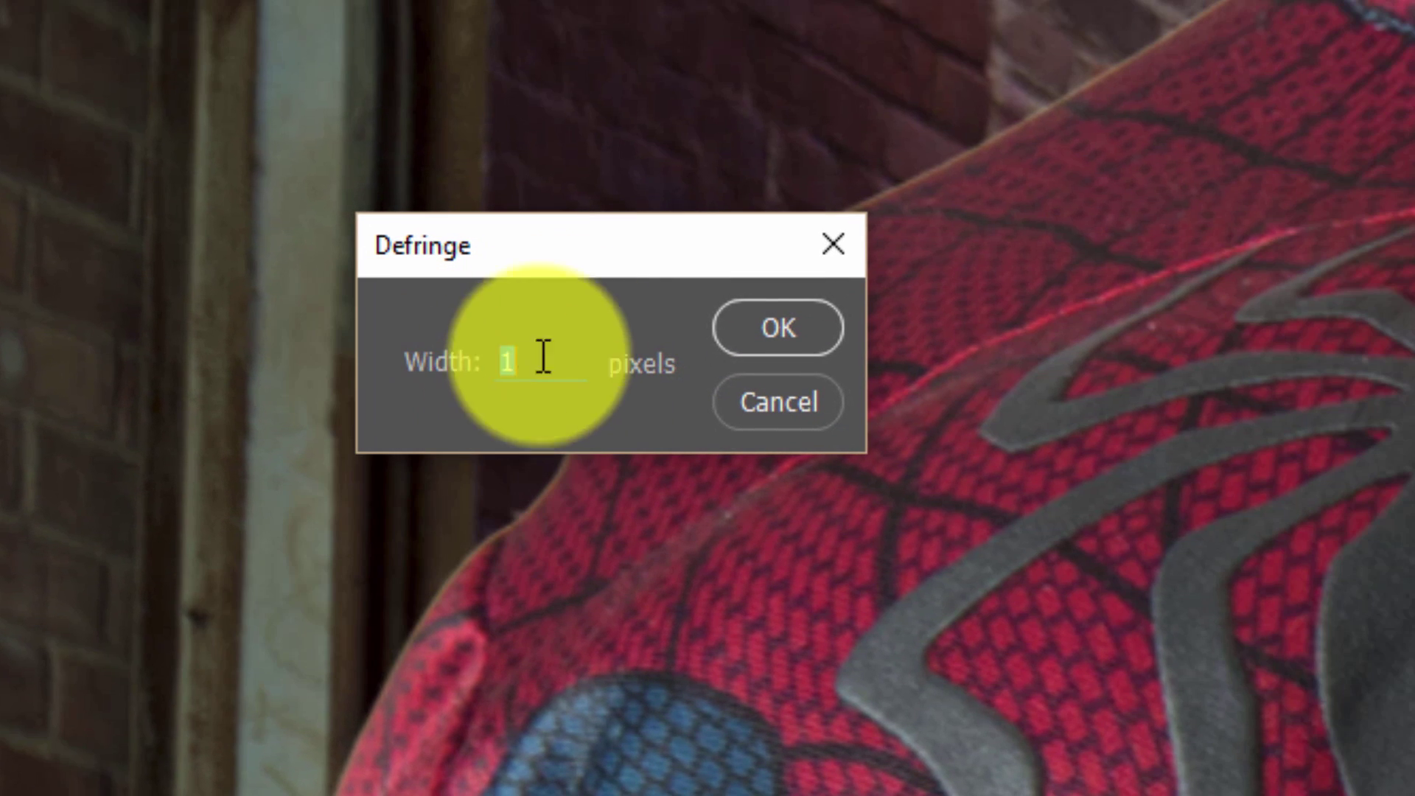
{"action": "left_click", "coordinate": [764, 401]}
- Remove the coloured fringe along the shoulder edge by applying Defringe to Layer 0 copy with a width of 2 pixels
{"action": "left_click_drag", "start_coordinate": [1032, 280], "coordinate": [853, 569]}
{"action": "mouse_move", "coordinate": [985, 578]}
{"action": "left_mouse_down"}
{"action": "mouse_move", "coordinate": [796, 431]}
{"action": "mouse_move", "coordinate": [806, 632]}
{"action": "mouse_move", "coordinate": [508, 578]}
{"action": "mouse_move", "coordinate": [398, 578]}
{"action": "mouse_move", "coordinate": [680, 487]}
{"action": "mouse_move", "coordinate": [654, 516]}
{"action": "mouse_move", "coordinate": [565, 391]}
{"action": "mouse_move", "coordinate": [373, 262]}
{"action": "left_mouse_up"}
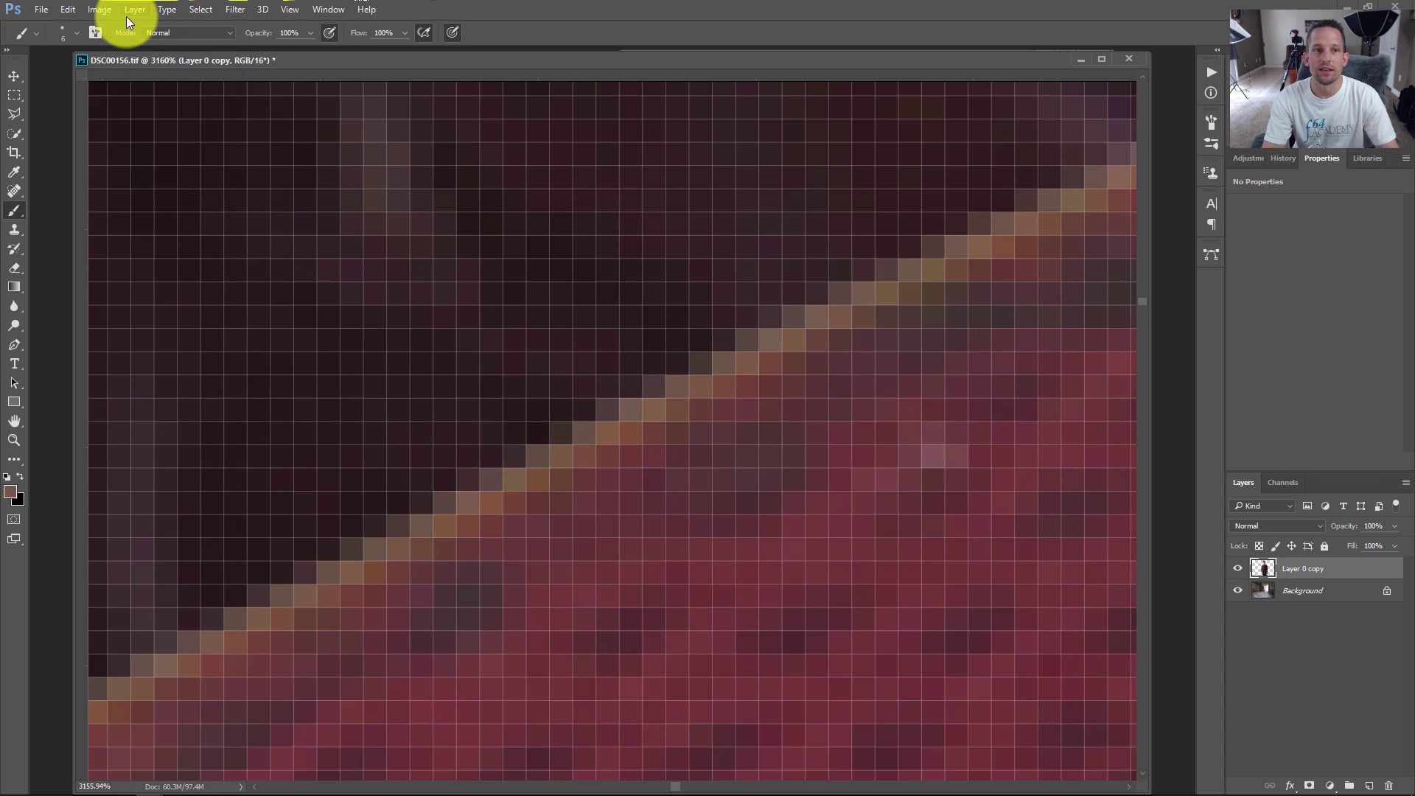
{"action": "left_click", "coordinate": [135, 9]}
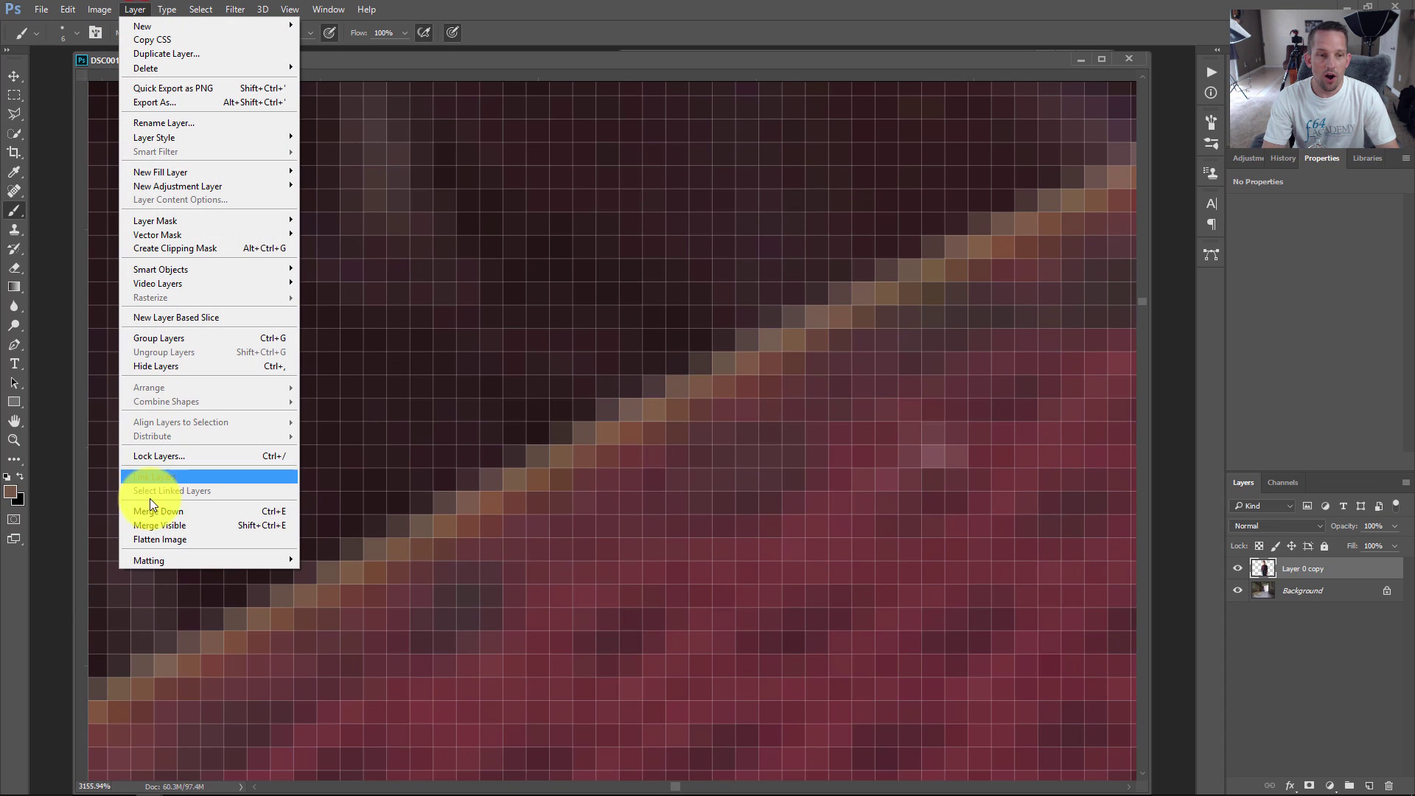
{"action": "mouse_move", "coordinate": [161, 562]}
{"action": "left_click", "coordinate": [69, 579]}
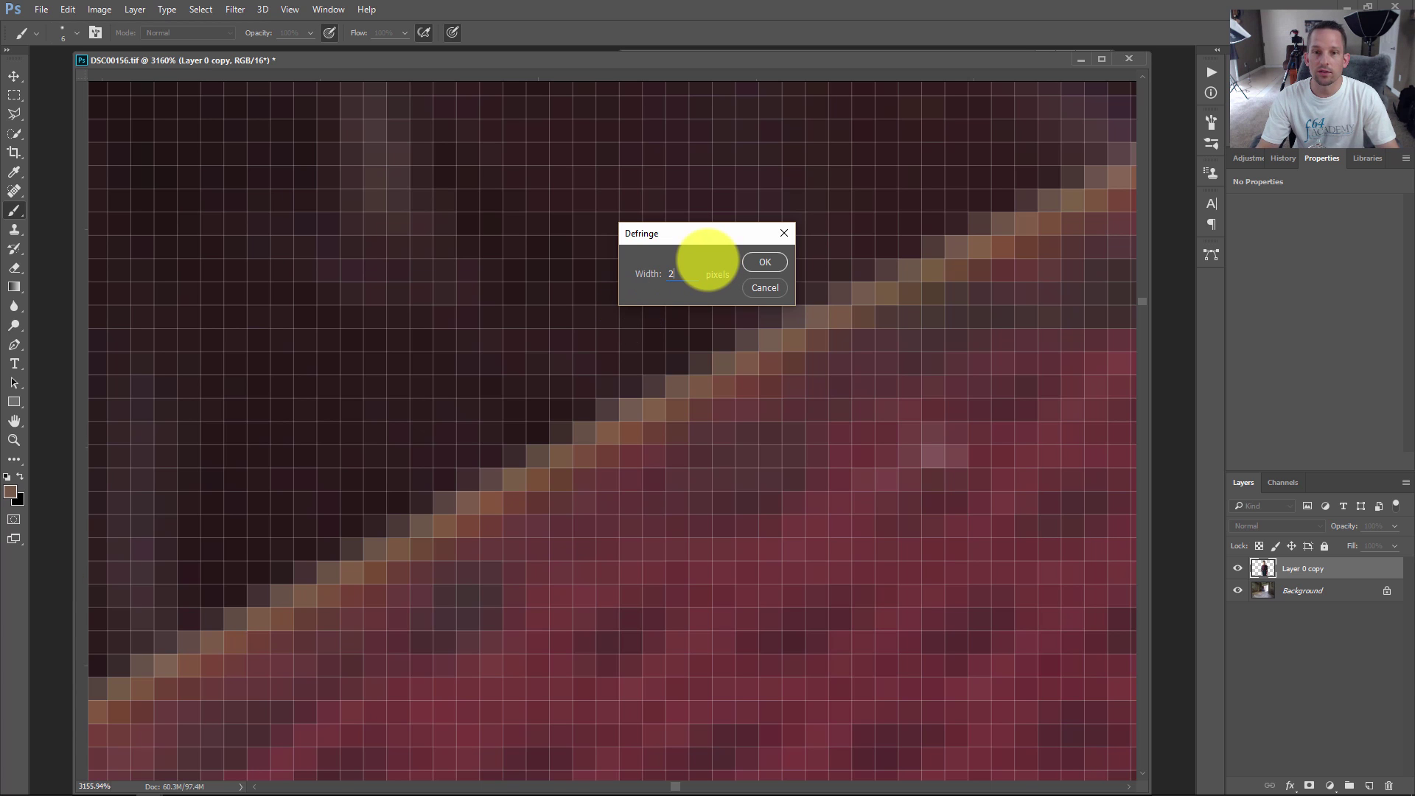
{"action": "key", "text": "Return"}
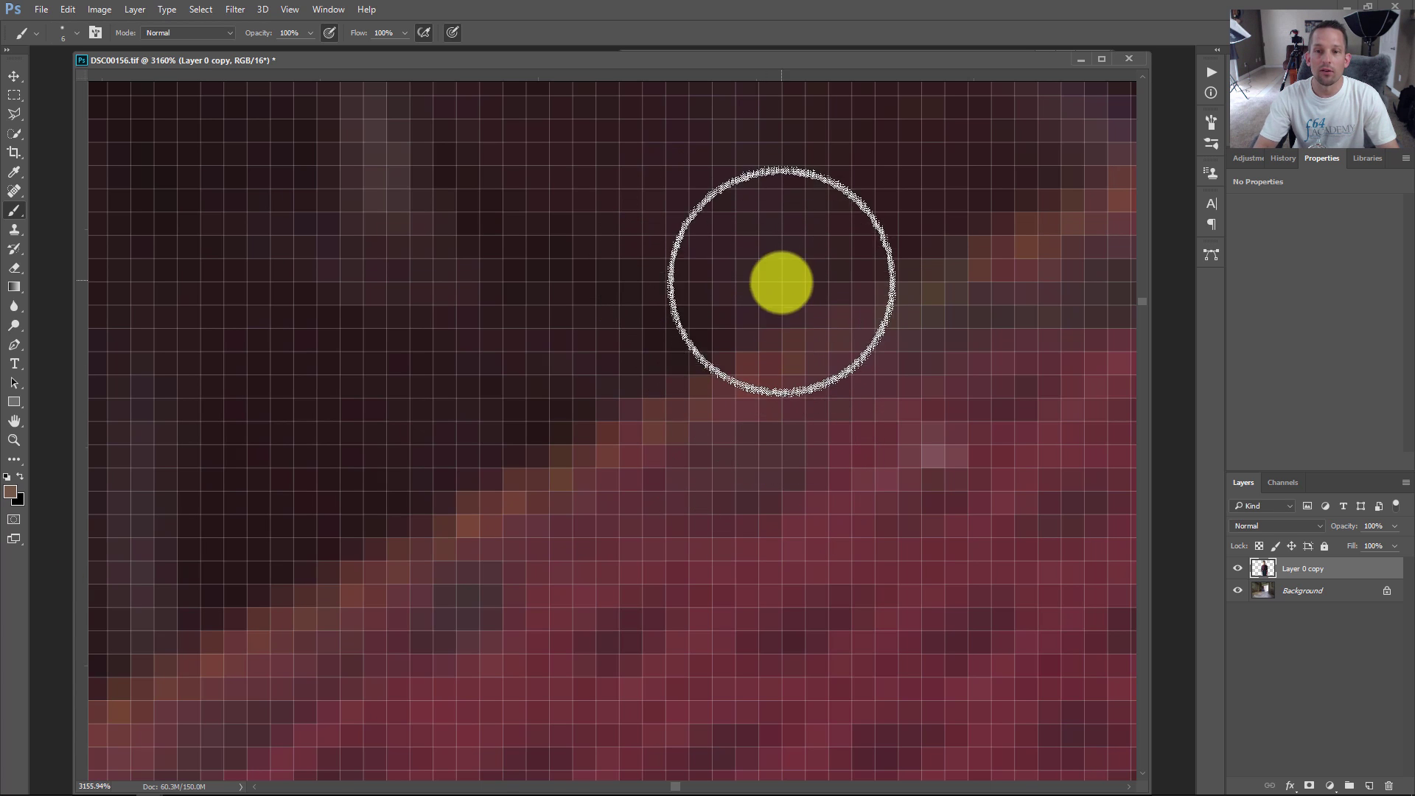
{"action": "key", "text": "ctrl+space"}
{"action": "key", "text": "ctrl+0"}
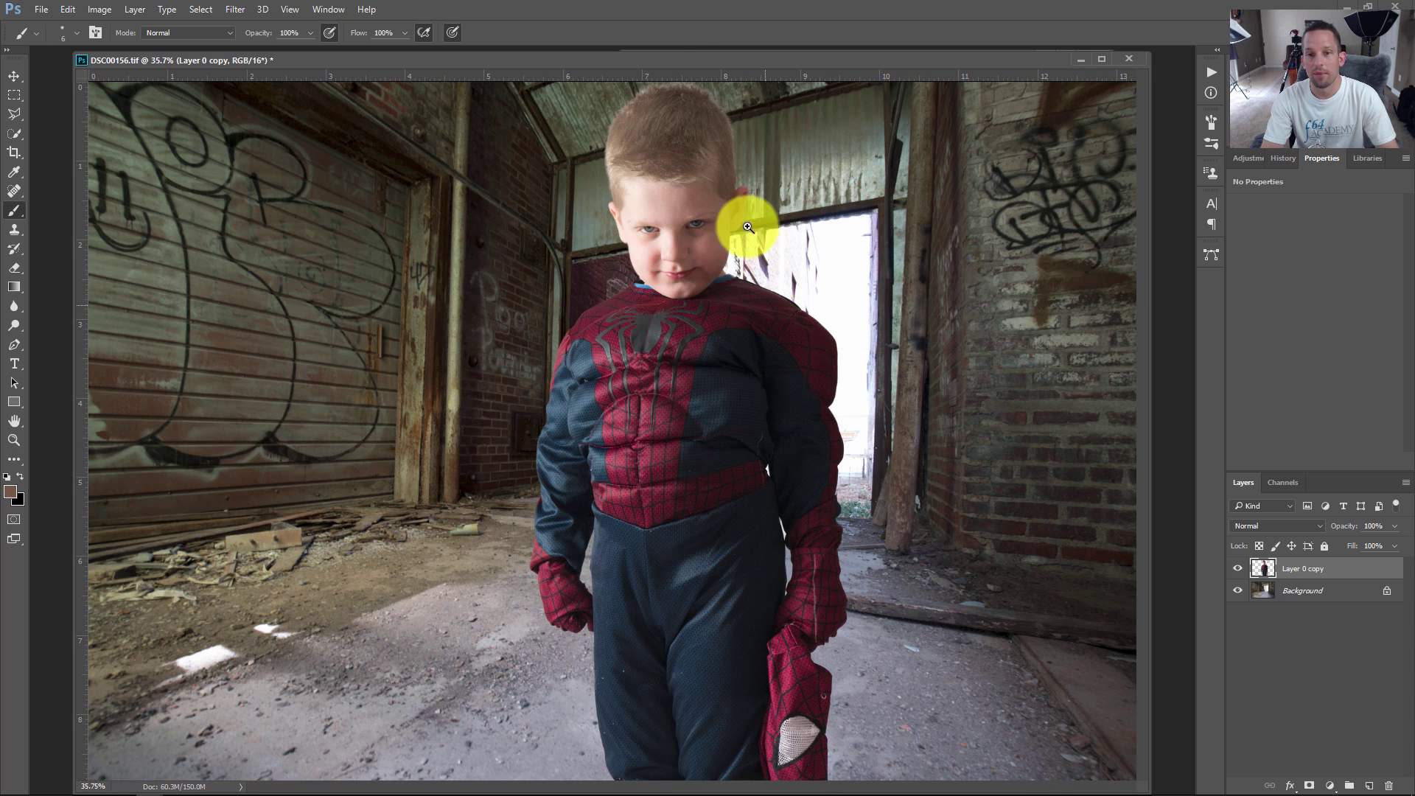
- Examine the defringed edges around the boy's hair and review the saved alpha channel
{"action": "left_click_drag", "start_coordinate": [710, 113], "coordinate": [805, 164]}
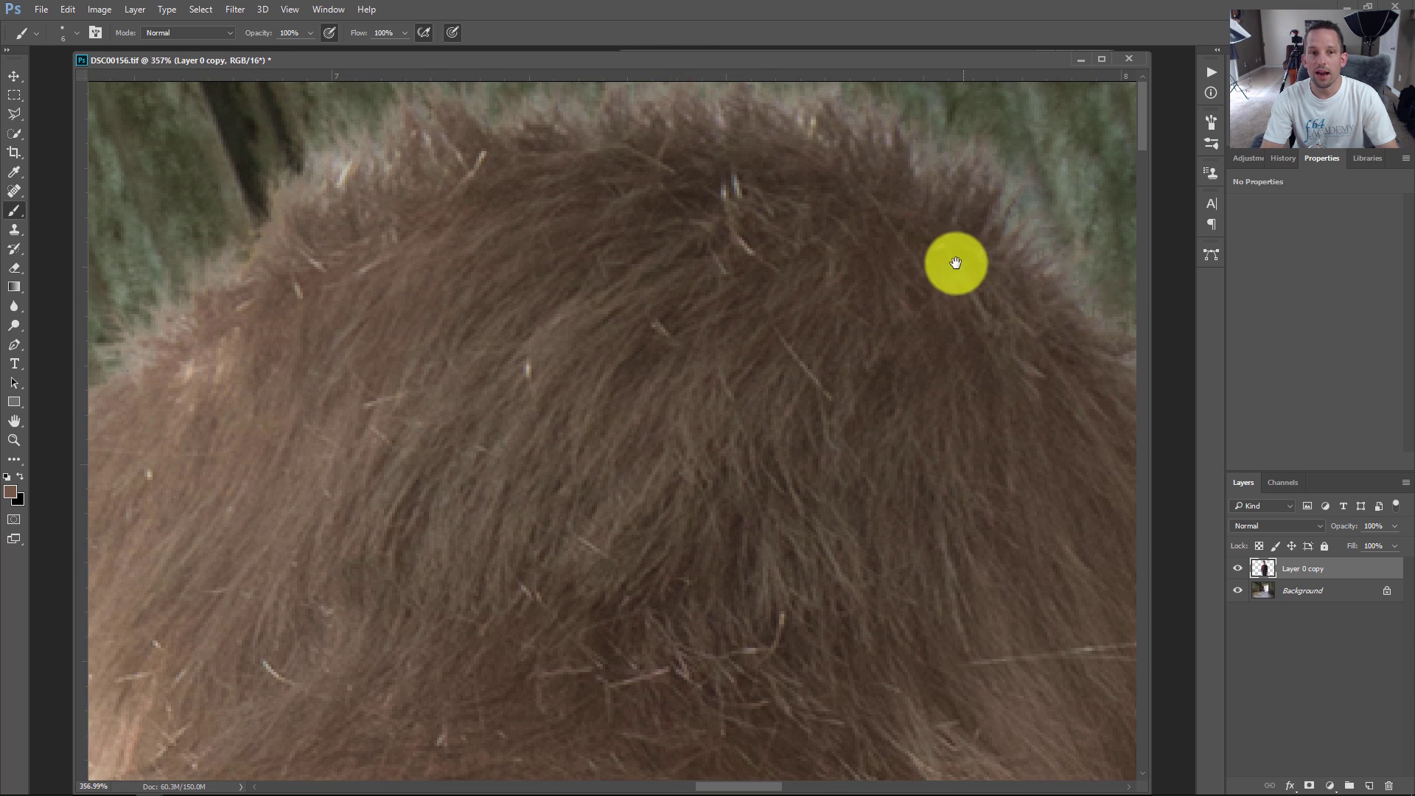
{"action": "left_click_drag", "start_coordinate": [954, 263], "coordinate": [695, 177]}
{"action": "left_click_drag", "start_coordinate": [862, 363], "coordinate": [754, 233]}
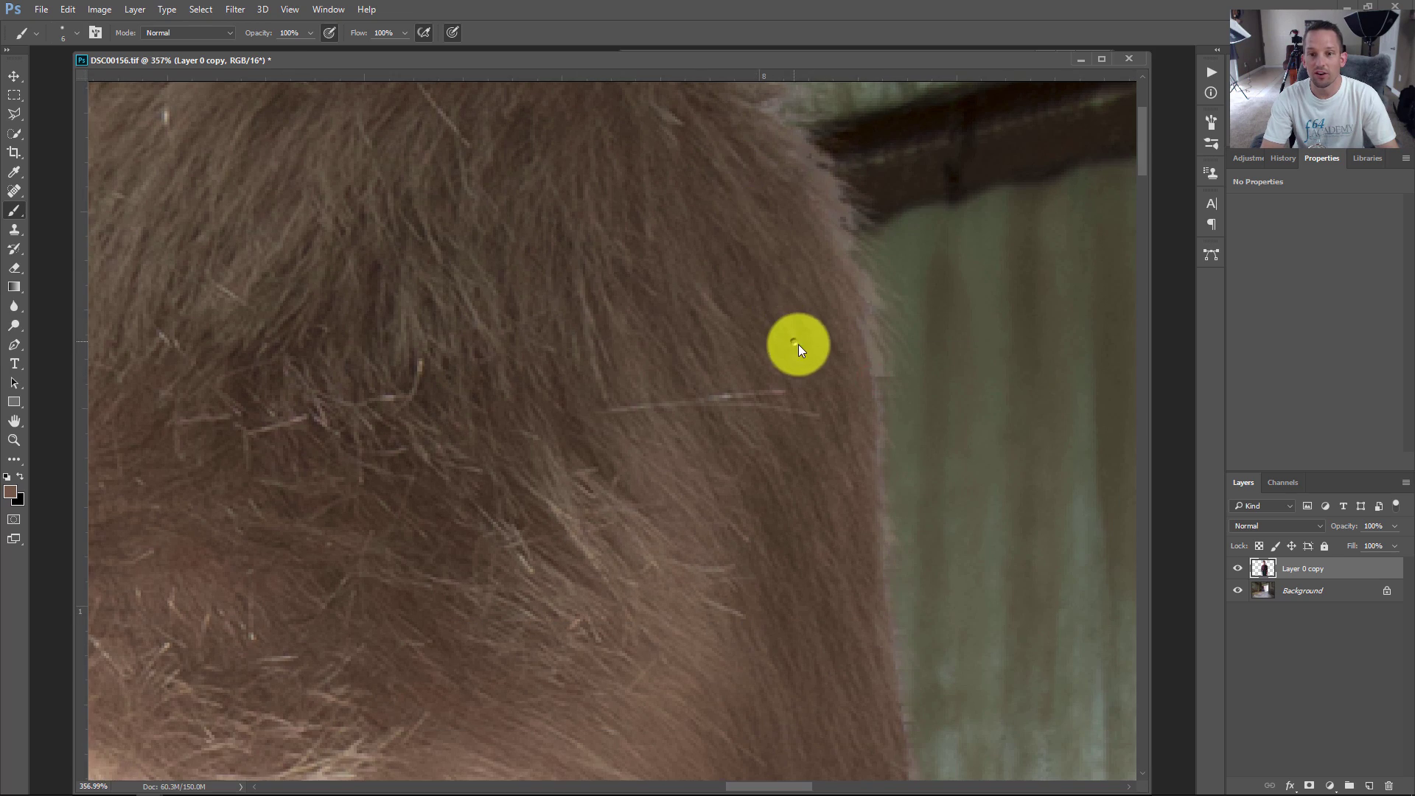
{"action": "left_click_drag", "start_coordinate": [799, 343], "coordinate": [573, 447]}
{"action": "left_click_drag", "start_coordinate": [666, 387], "coordinate": [764, 433]}
{"action": "right_click", "coordinate": [780, 445]}
{"action": "left_click", "coordinate": [781, 448]}
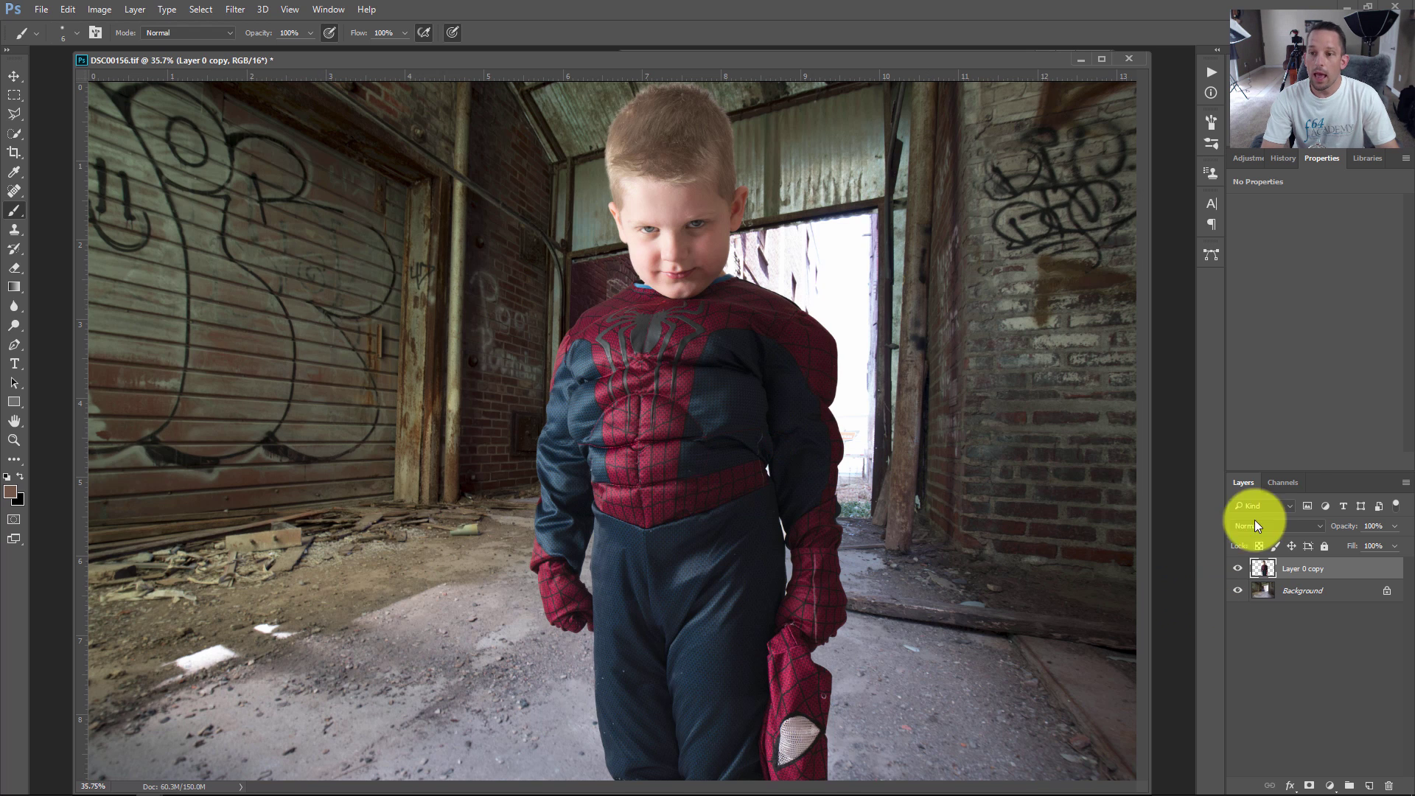
{"action": "left_click", "coordinate": [1283, 482]}
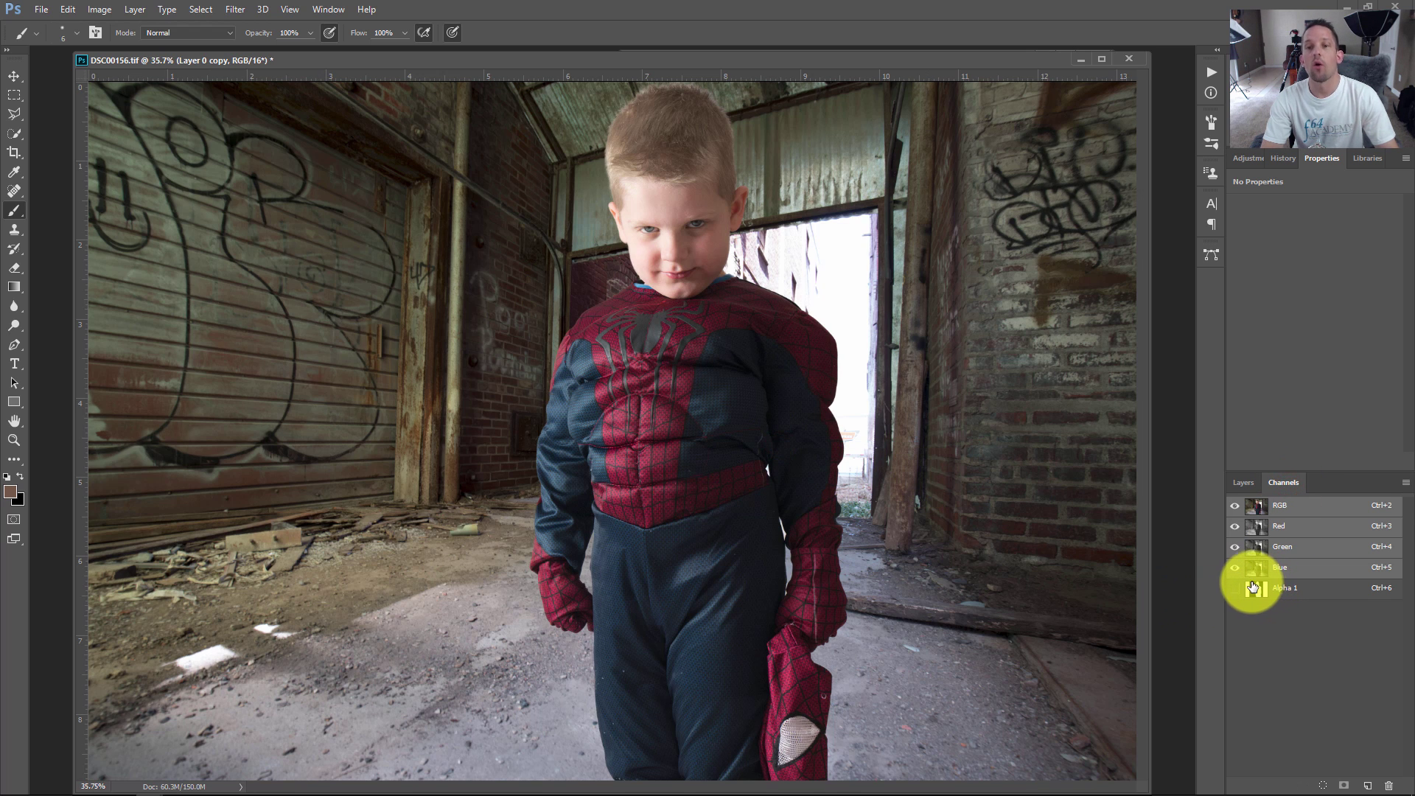
{"action": "left_click", "coordinate": [1244, 483]}
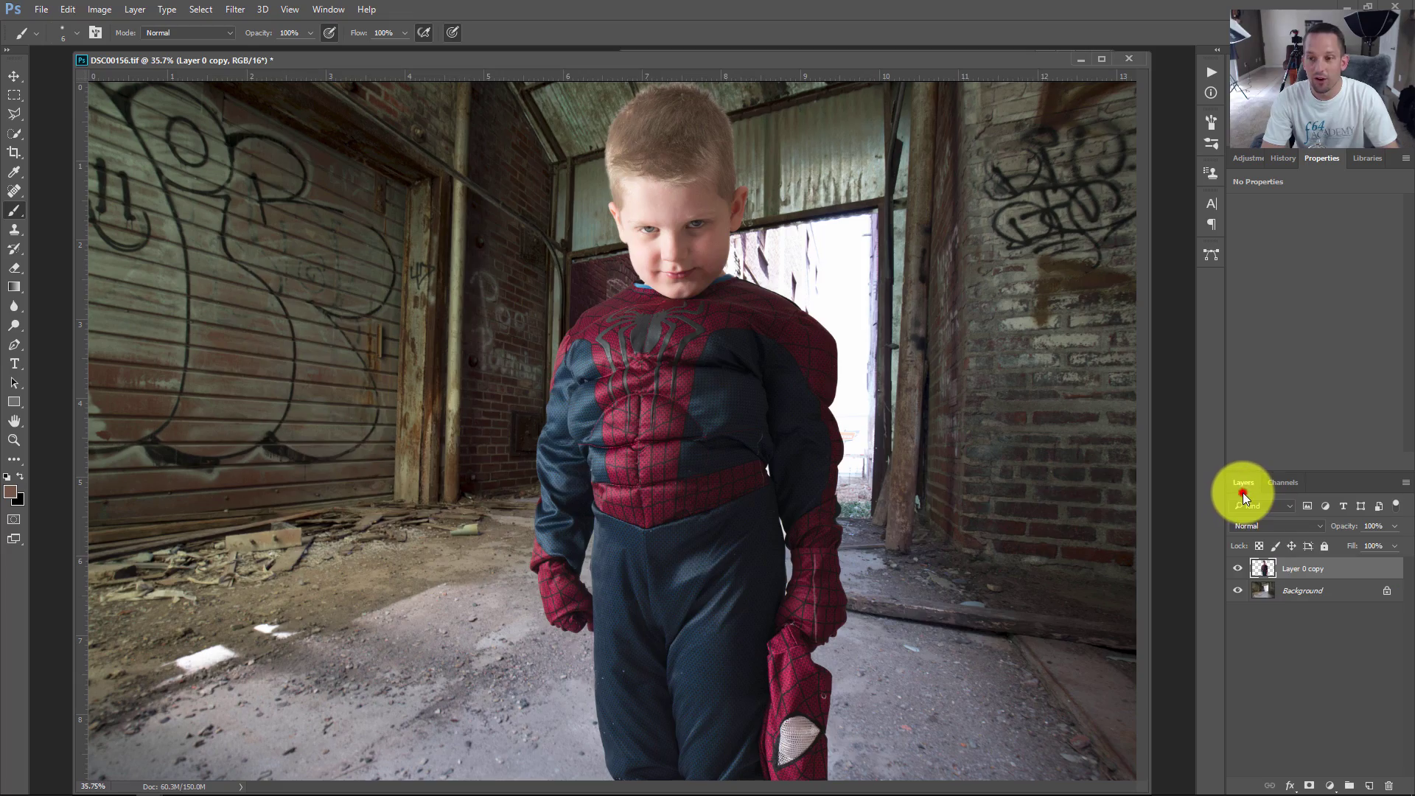